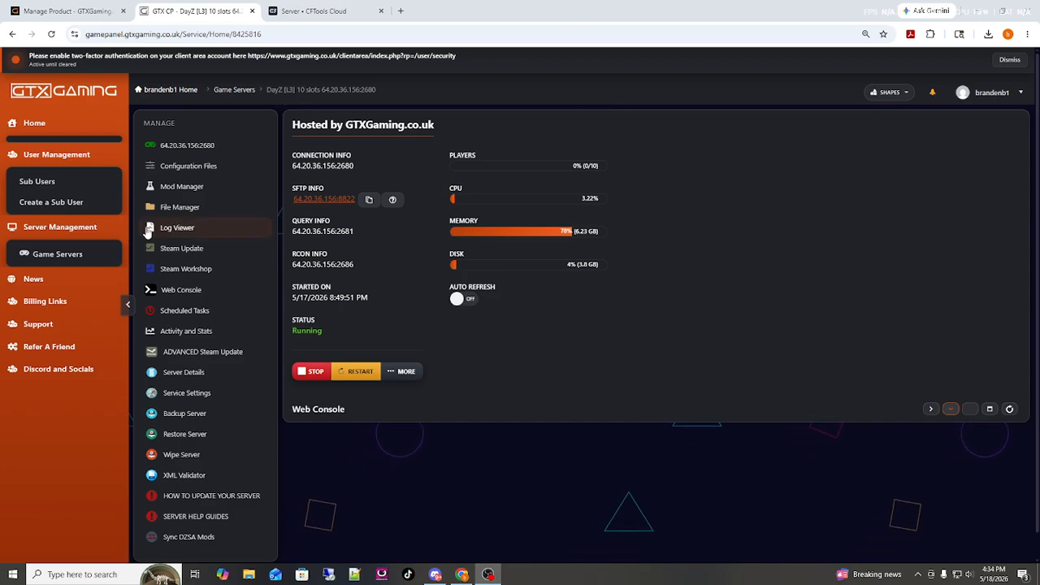
Step: Open the server's Steam Workshop page, filter it to Installed Content, and look through the installed mods including SNAFU Weapons
left_click(193, 274)
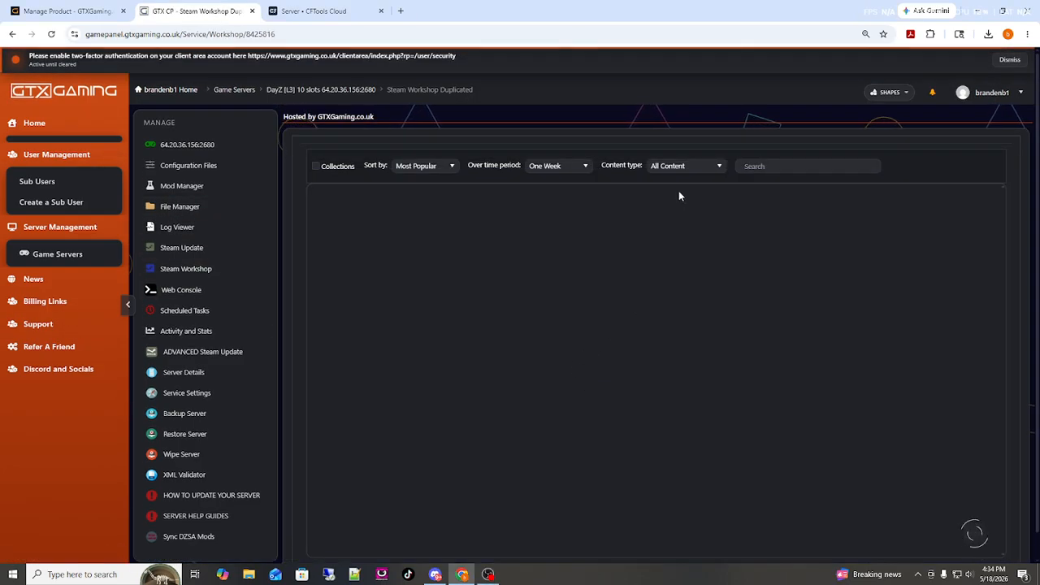
left_click(685, 165)
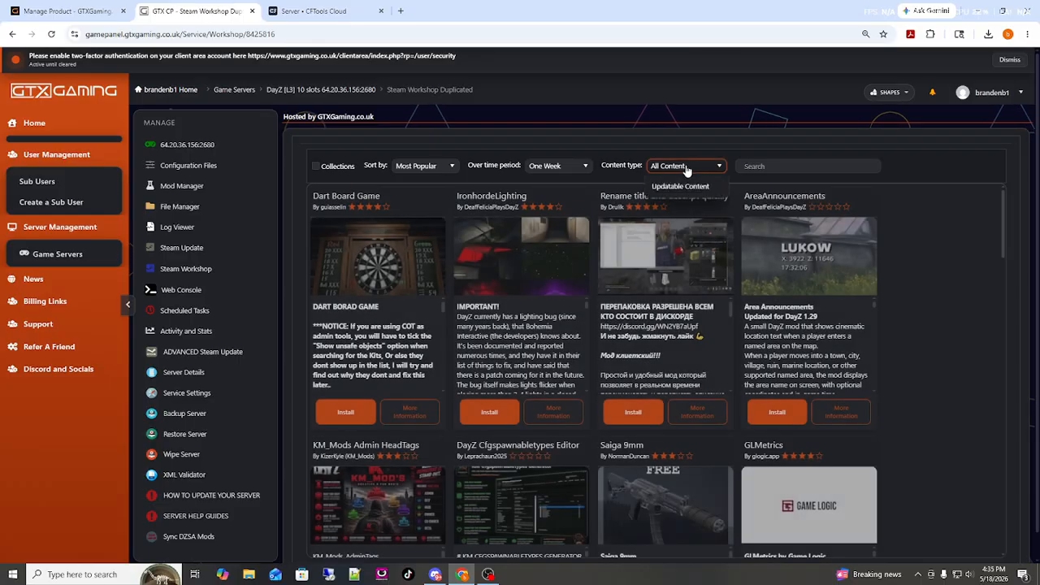
left_click(715, 207)
scroll(422, 430, "down", 3)
scroll(431, 428, "up", 2)
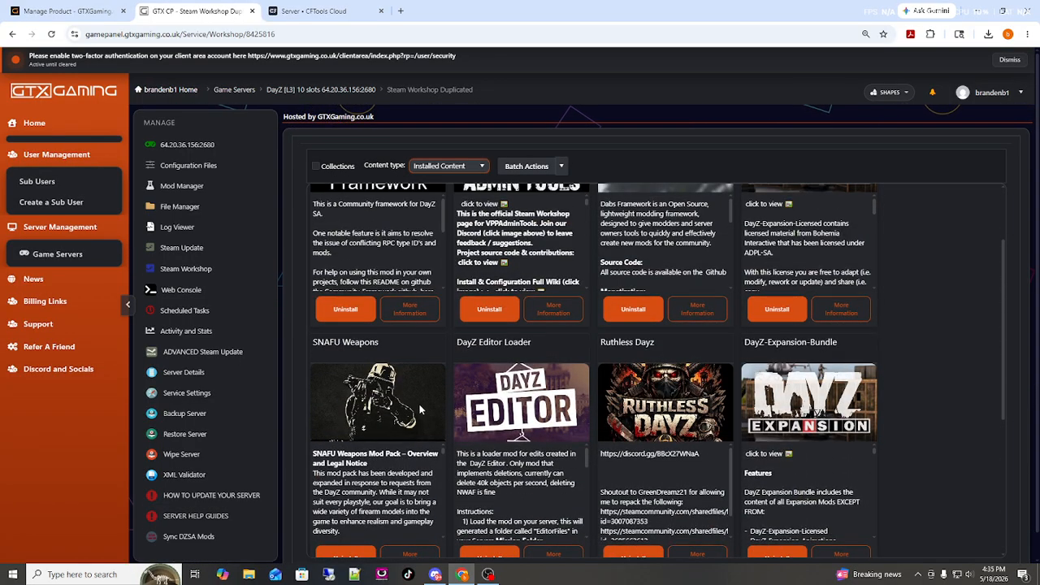
scroll(421, 405, "down", 2)
scroll(394, 394, "up", 3)
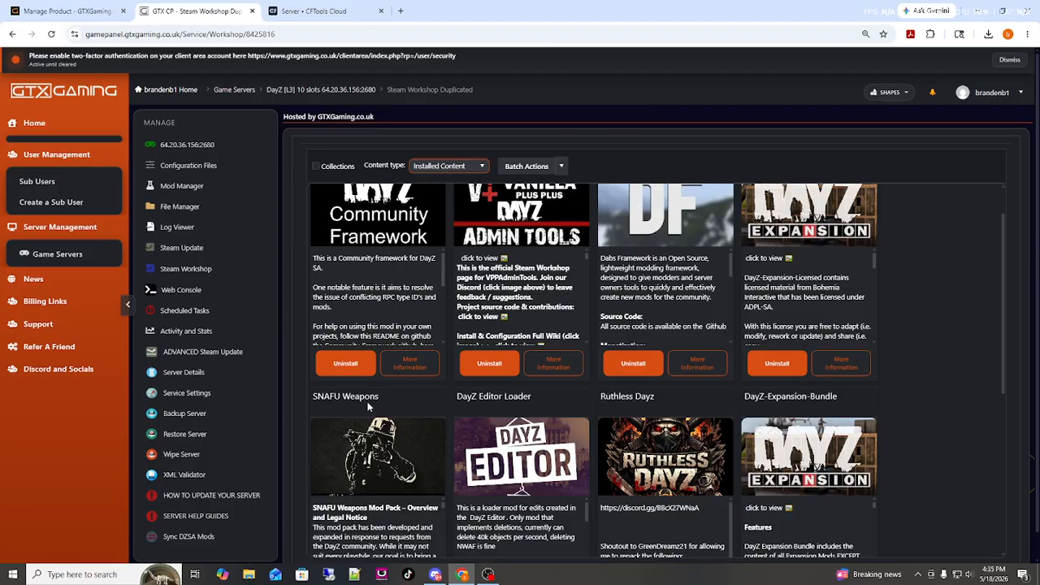
scroll(195, 371, "down", 1)
scroll(247, 244, "up", 1)
left_click(186, 213)
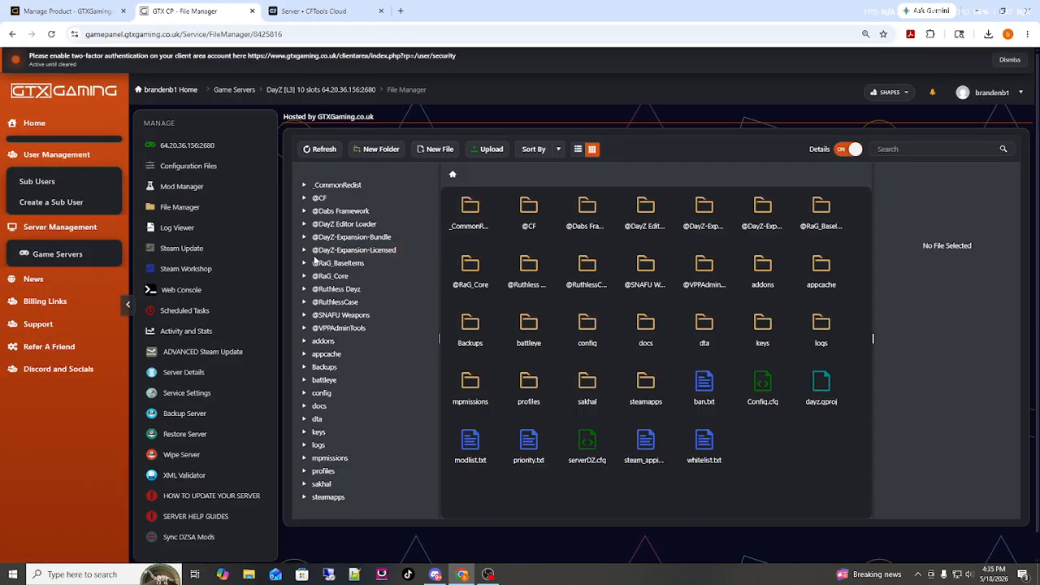
left_click(341, 316)
double_click(341, 316)
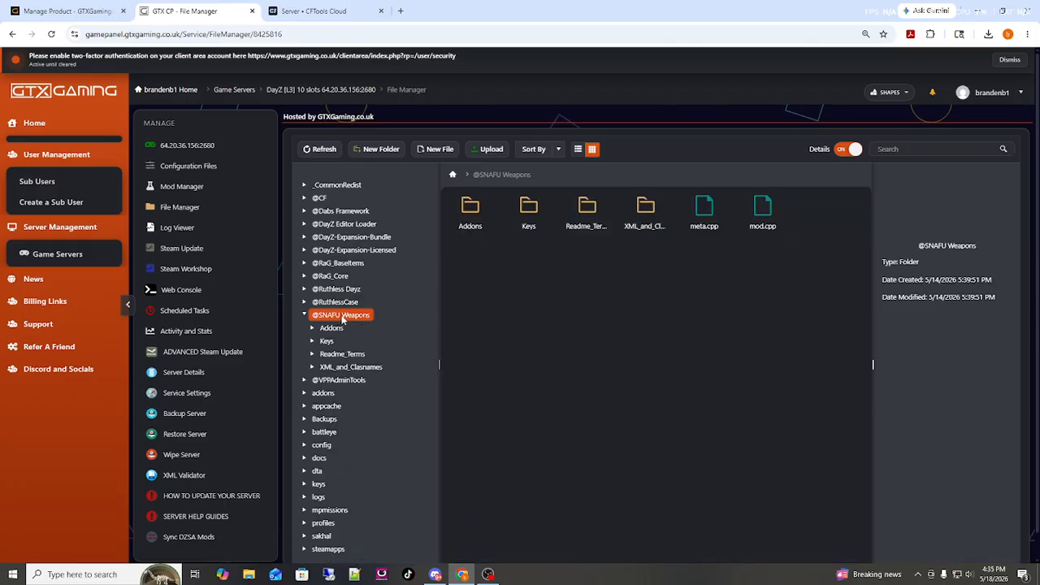
double_click(646, 209)
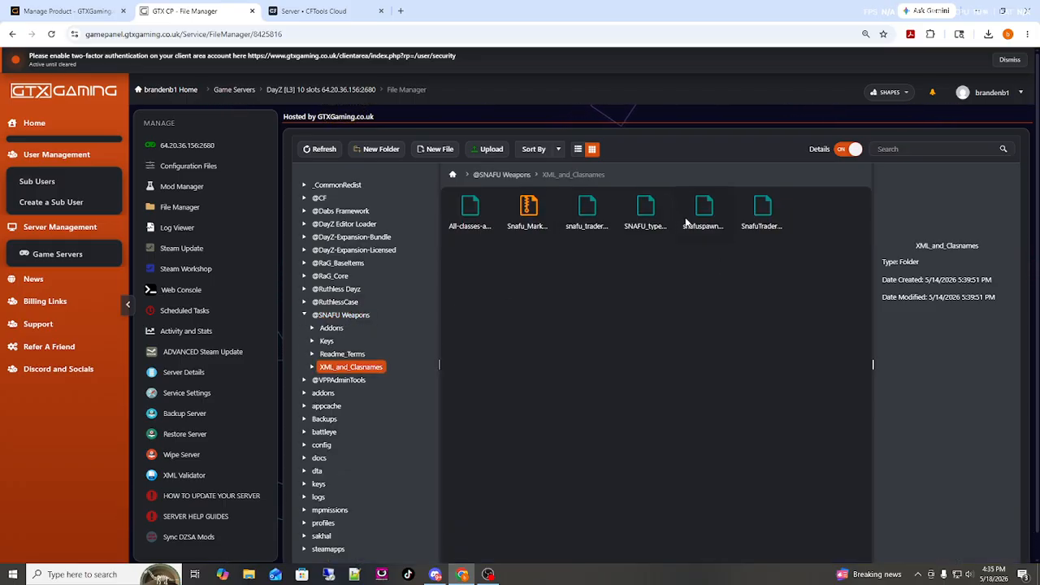
left_click(584, 213)
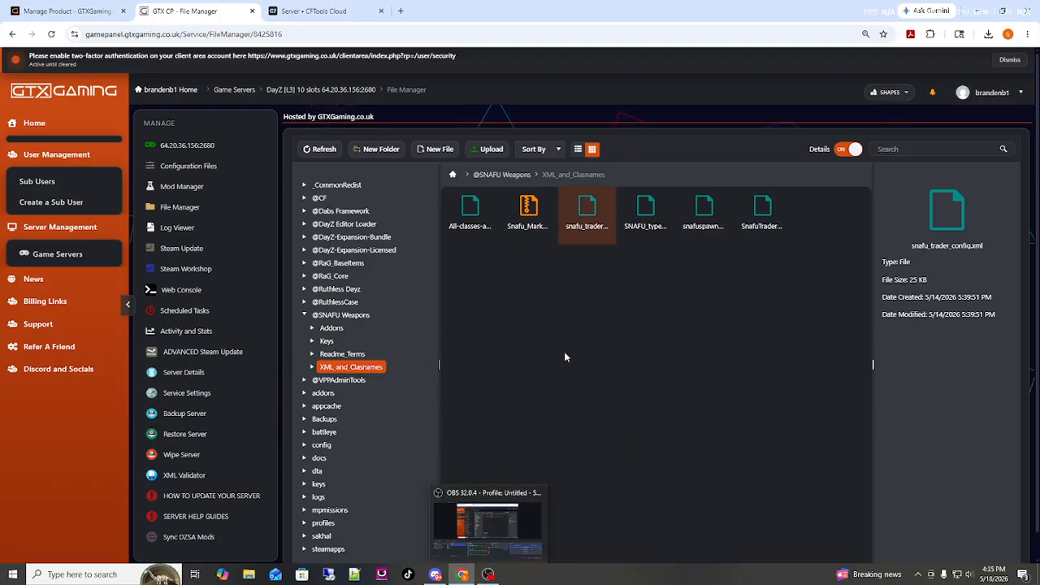
Step: Switch to Discord and open the "SNAFU Expansion market files full!" post in the shared-configuration-files-etc forum of Official SNAFU Mods
mouse_move(465, 575)
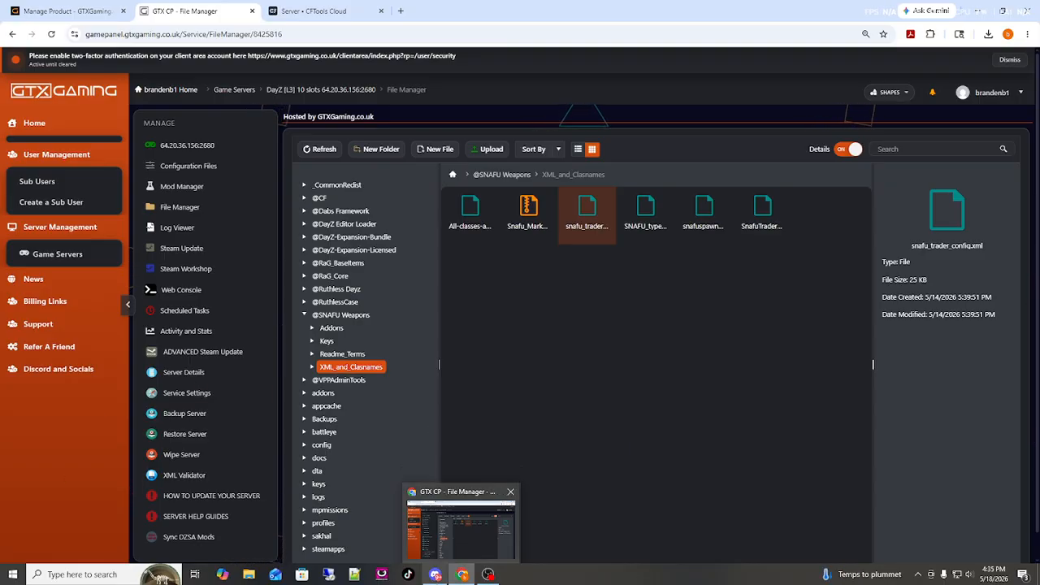
left_click(435, 574)
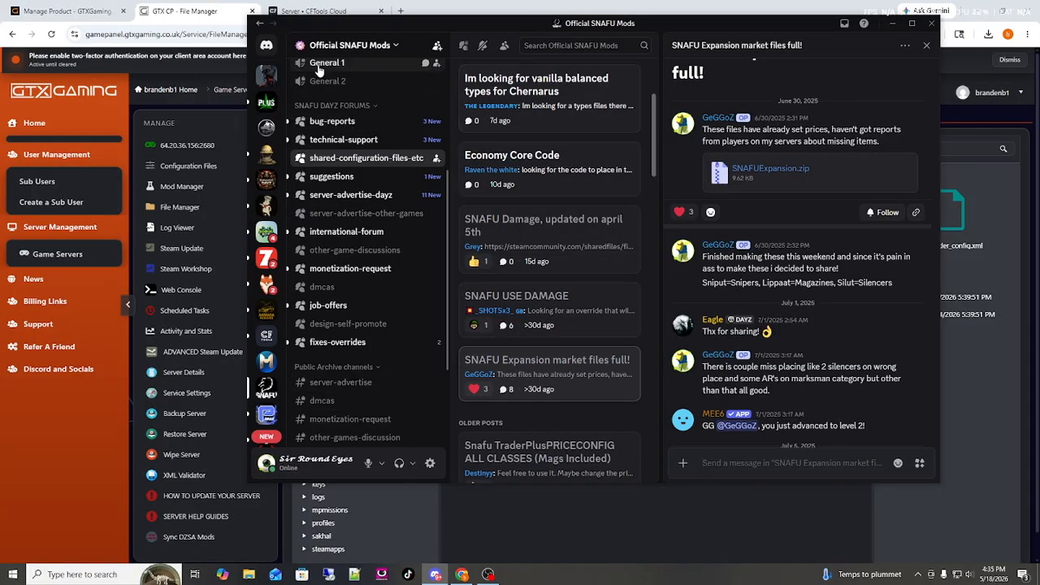
left_click_drag(456, 29, 409, 105)
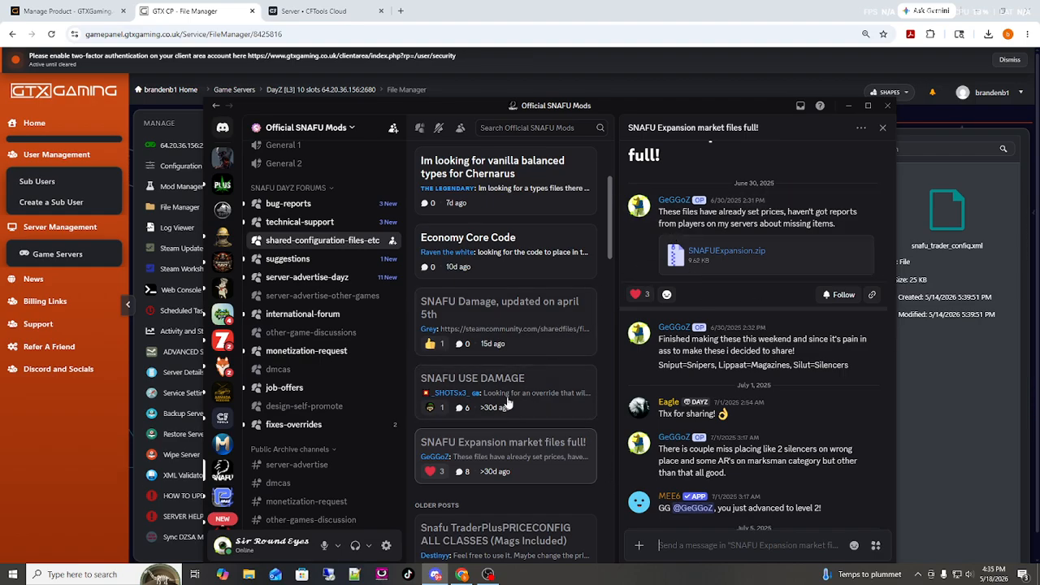
scroll(515, 389, "up", 4)
mouse_move(262, 246)
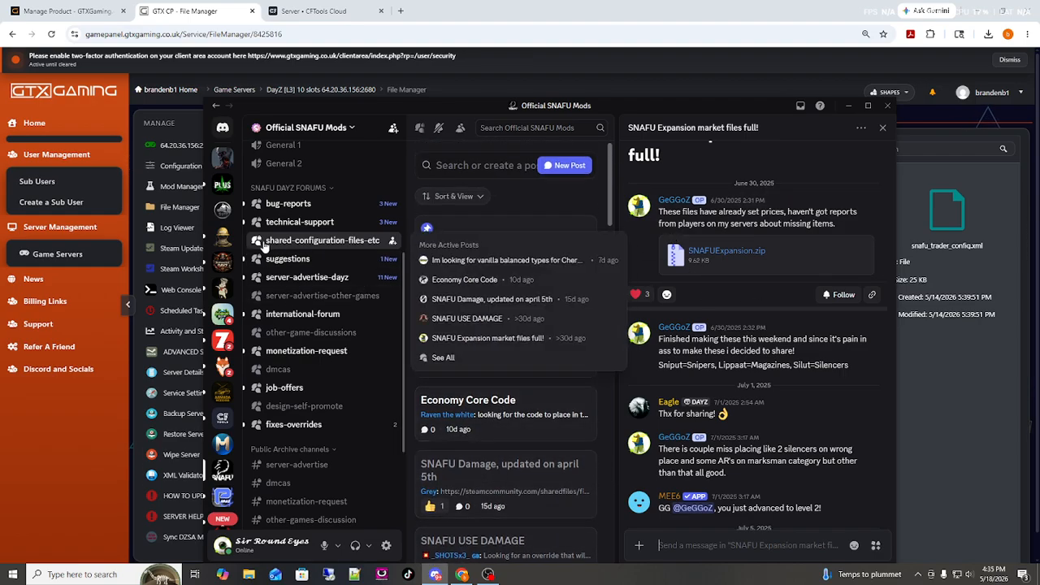
left_click(305, 242)
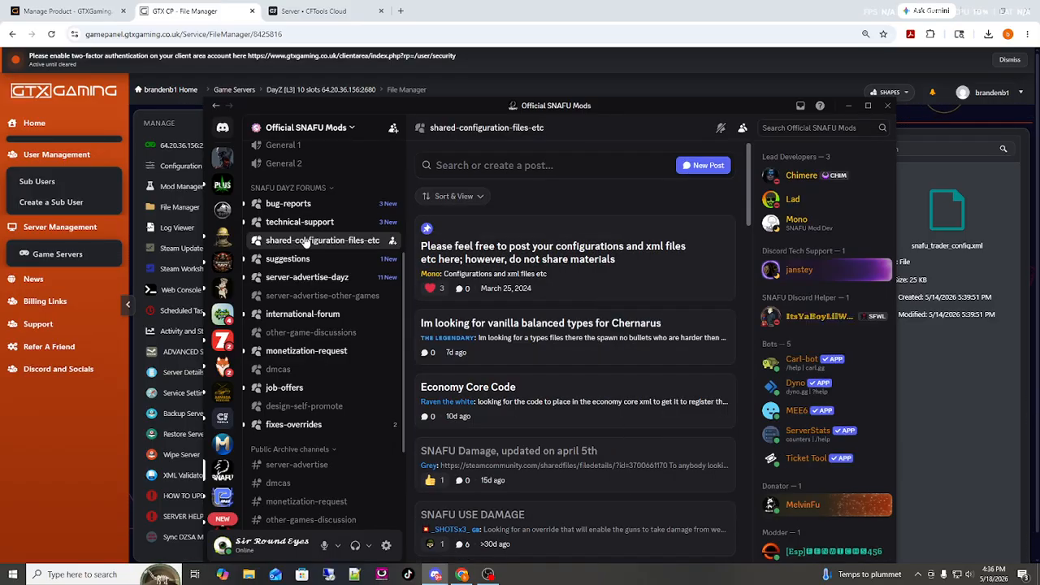
scroll(550, 297, "down", 2)
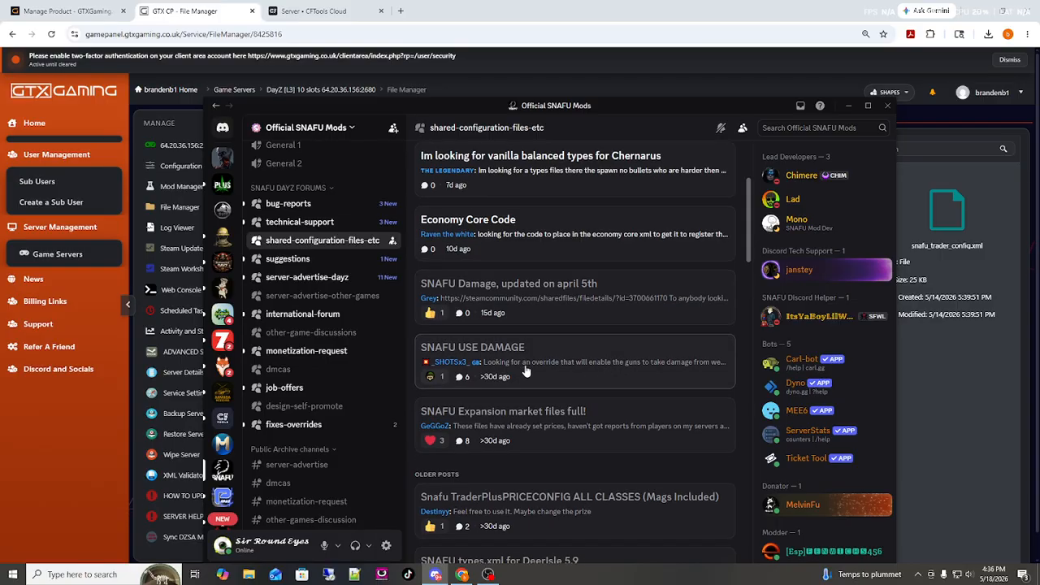
scroll(536, 365, "down", 2)
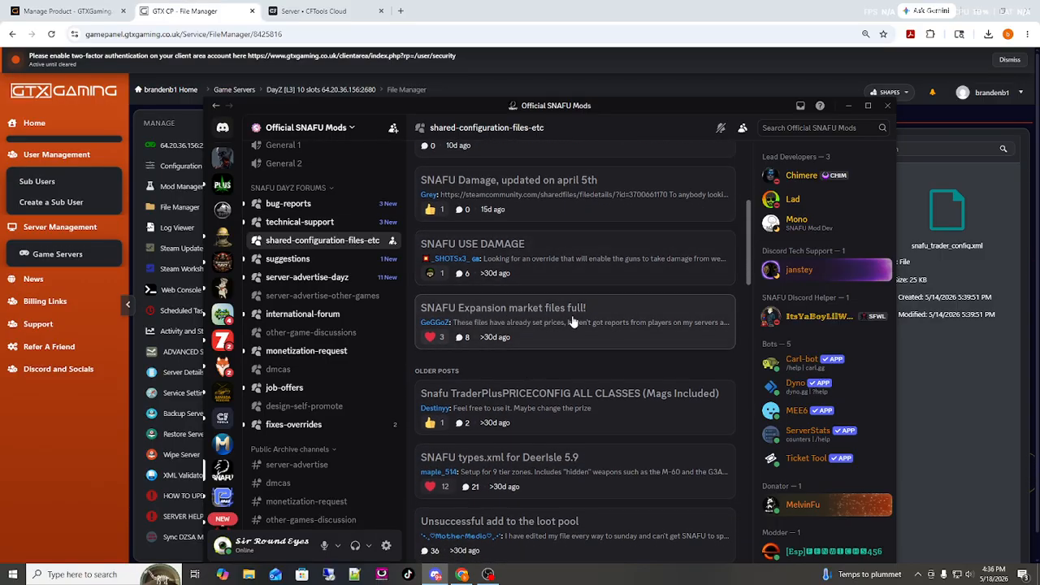
left_click(573, 322)
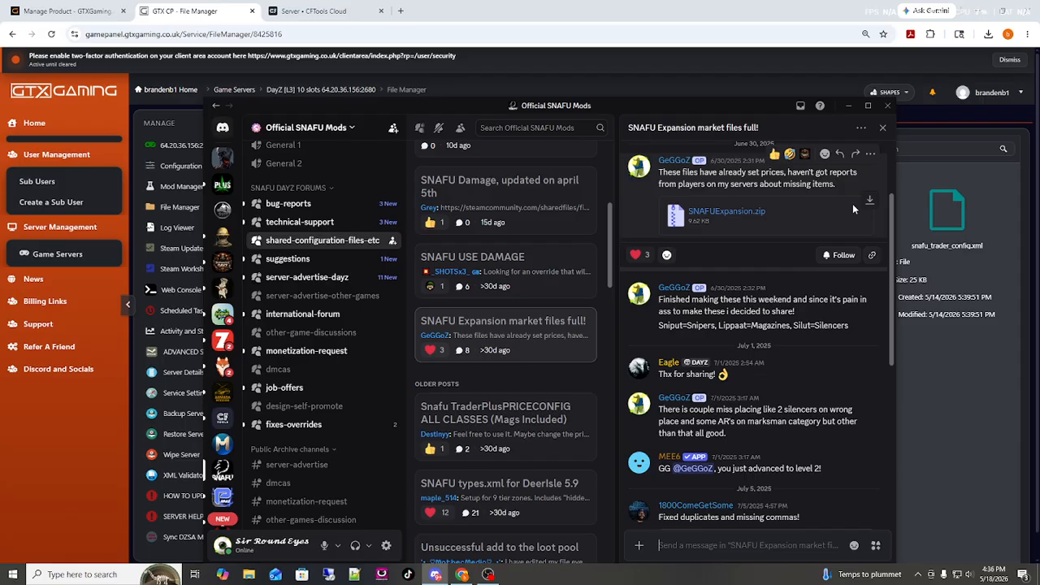
Step: Switch to File Explorer and delete the Snafu ZIP archive and the Snafu folder from Downloads
left_click(249, 574)
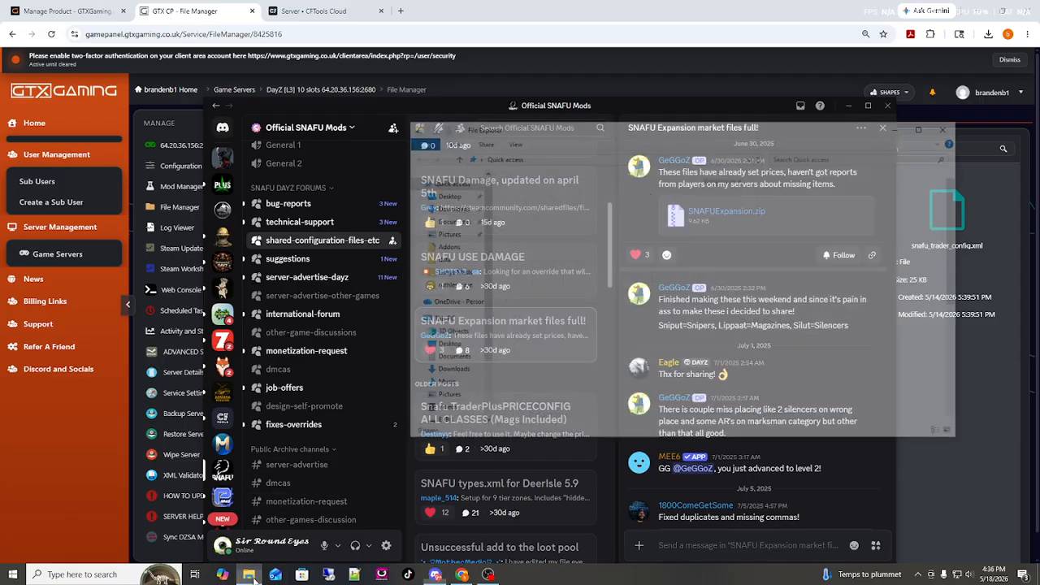
double_click(668, 203)
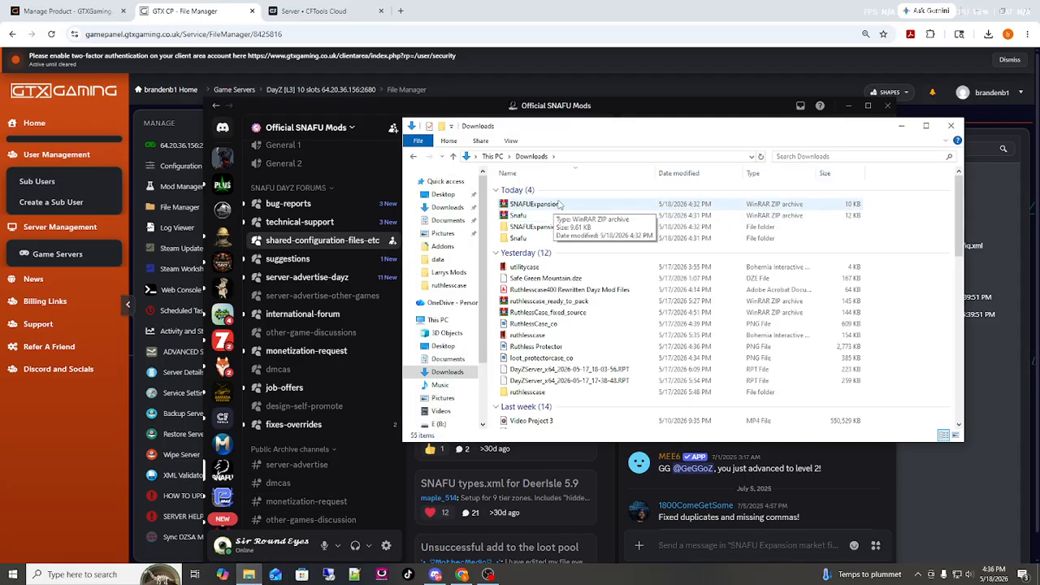
left_click(521, 216)
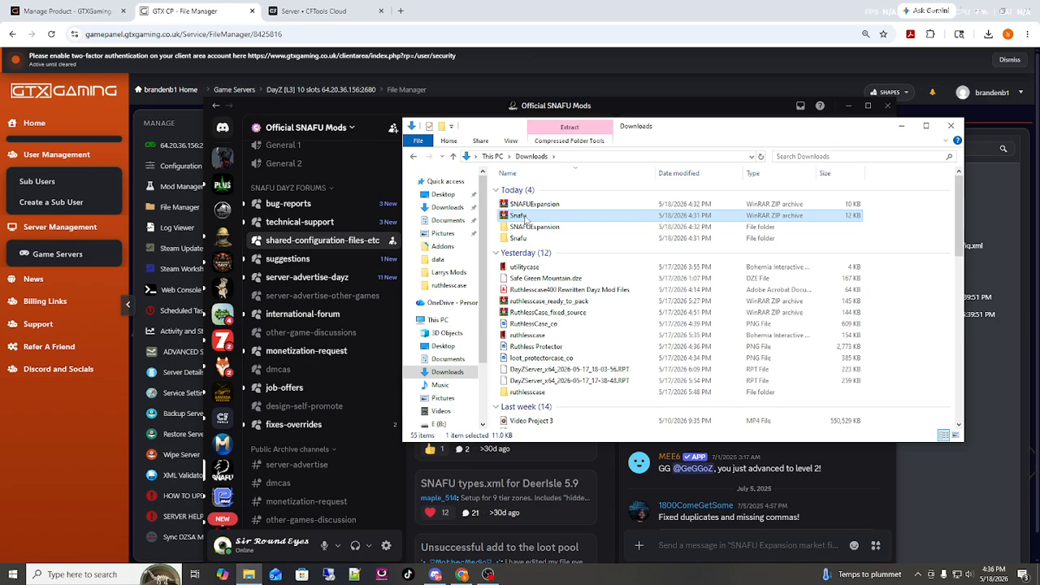
key("Delete")
key("Return")
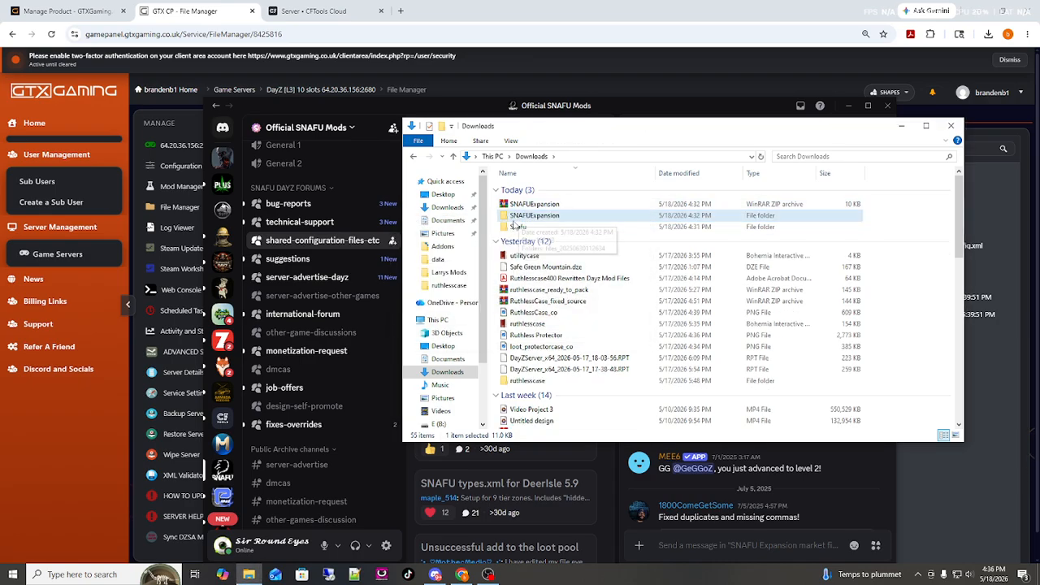
left_click(514, 228)
key("Delete")
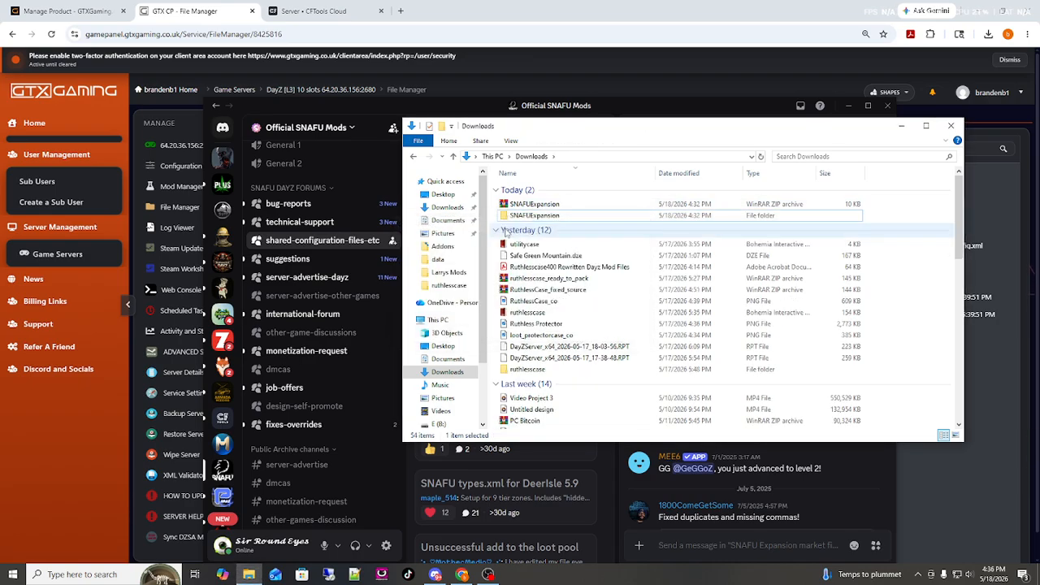
double_click(532, 216)
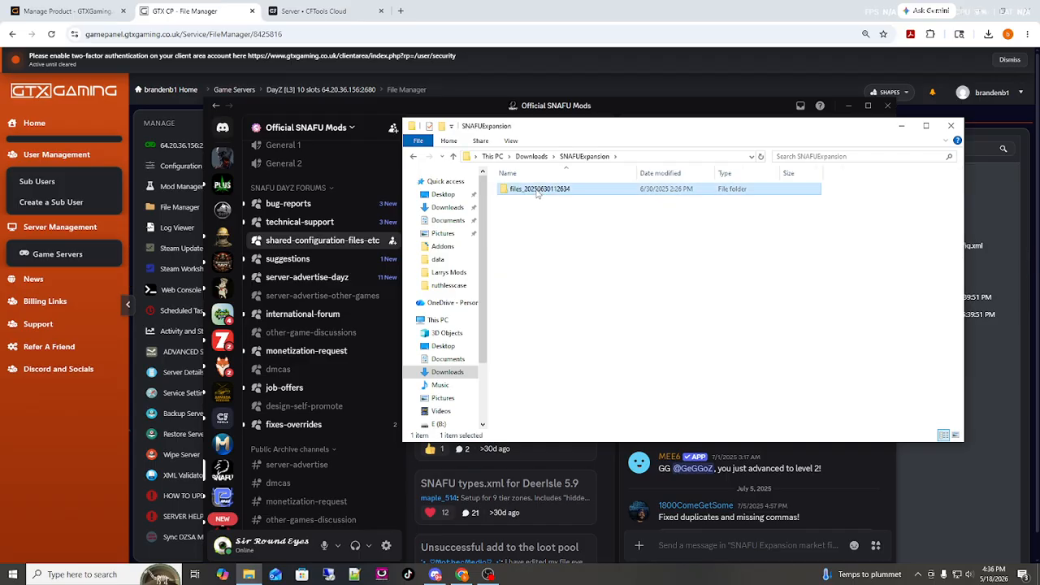
double_click(537, 188)
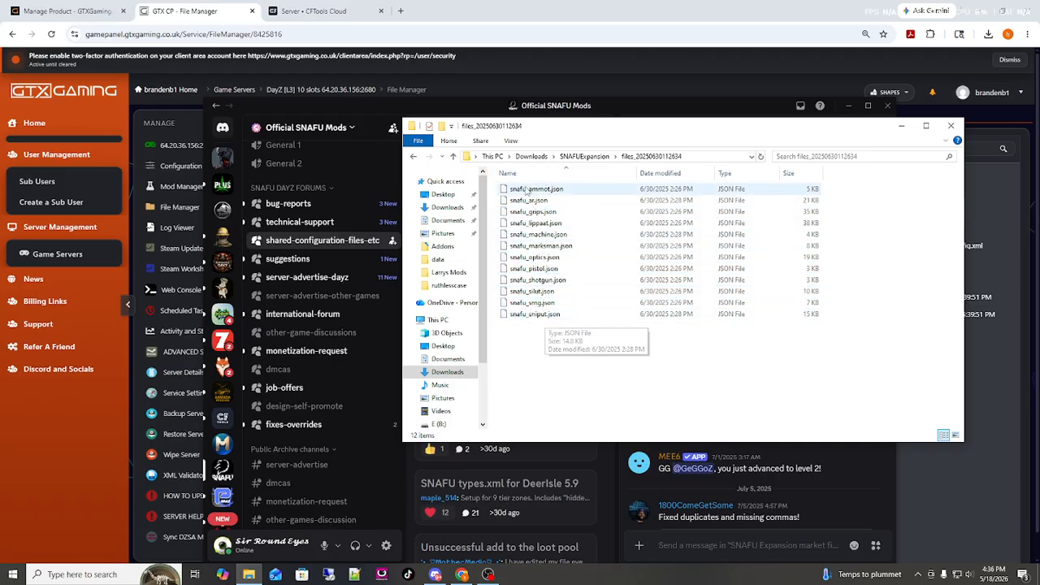
left_click(543, 192)
right_click(544, 195)
left_click(578, 236)
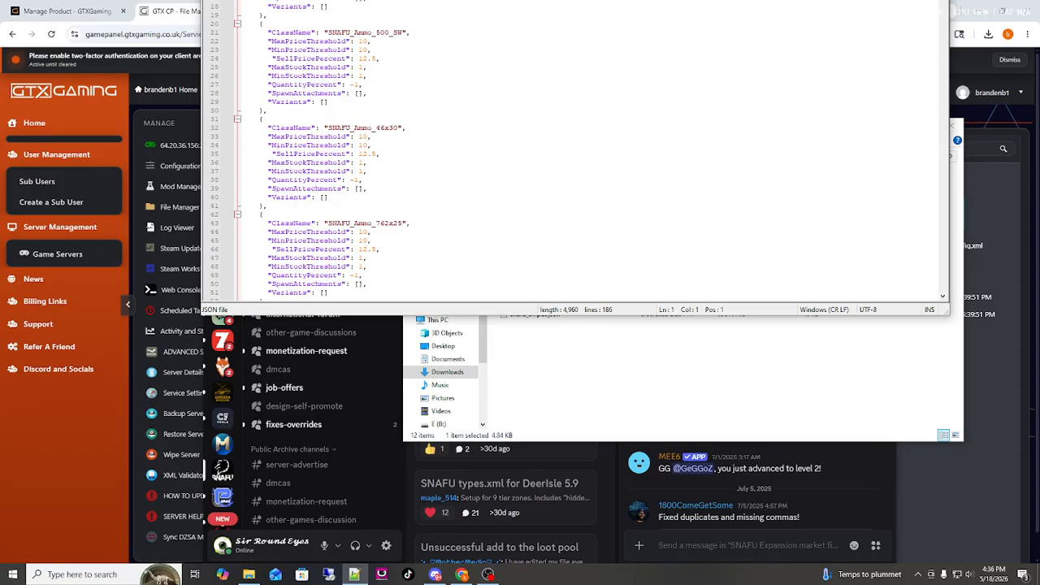
scroll(373, 239, "down", 2)
scroll(374, 239, "down", 4)
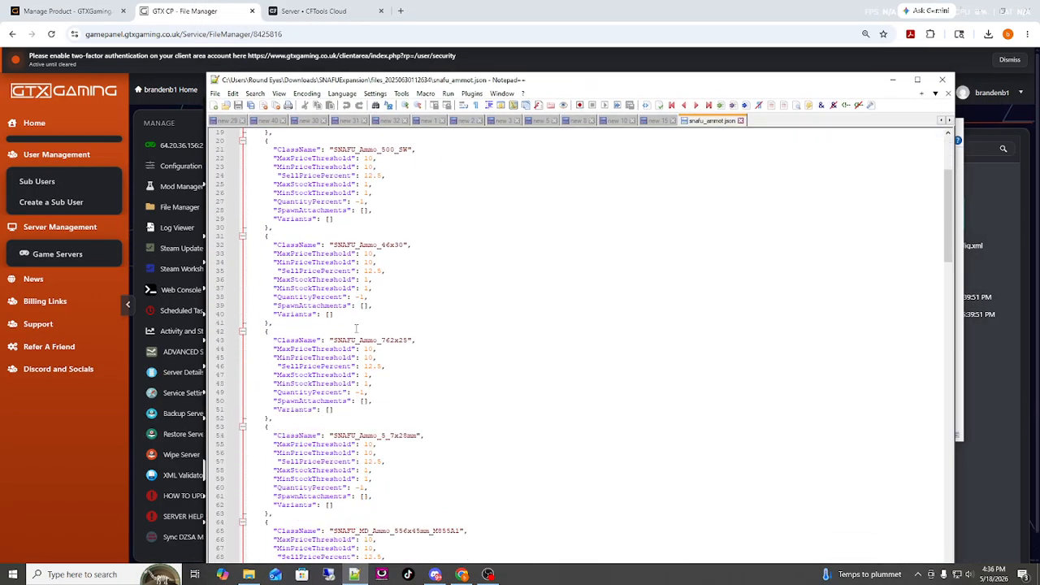
scroll(356, 348, "down", 5)
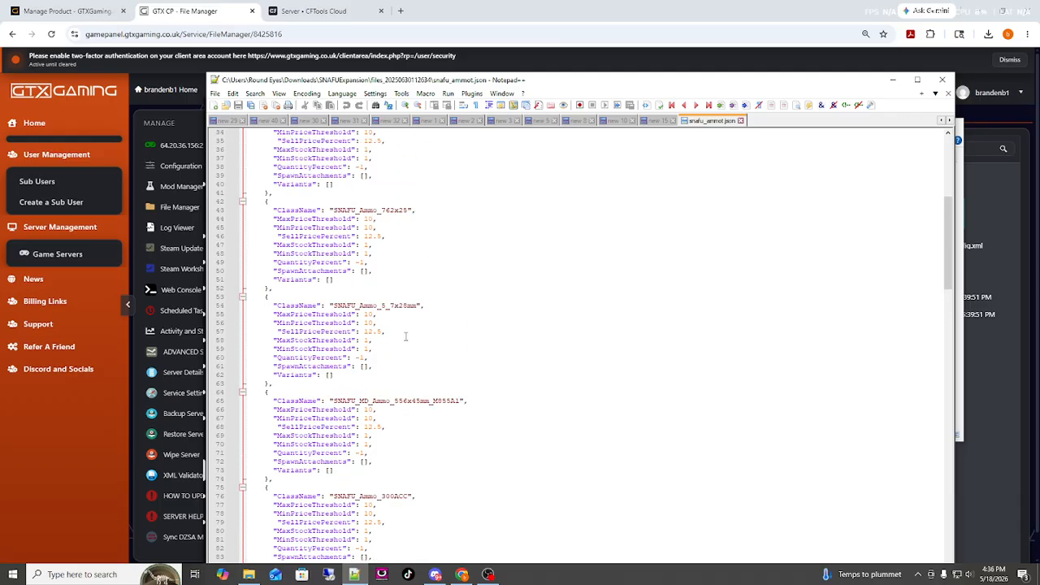
left_click(948, 92)
left_click(938, 82)
Step: Rename snafu_ammot.json to snafu_ammo.json
left_click(550, 190)
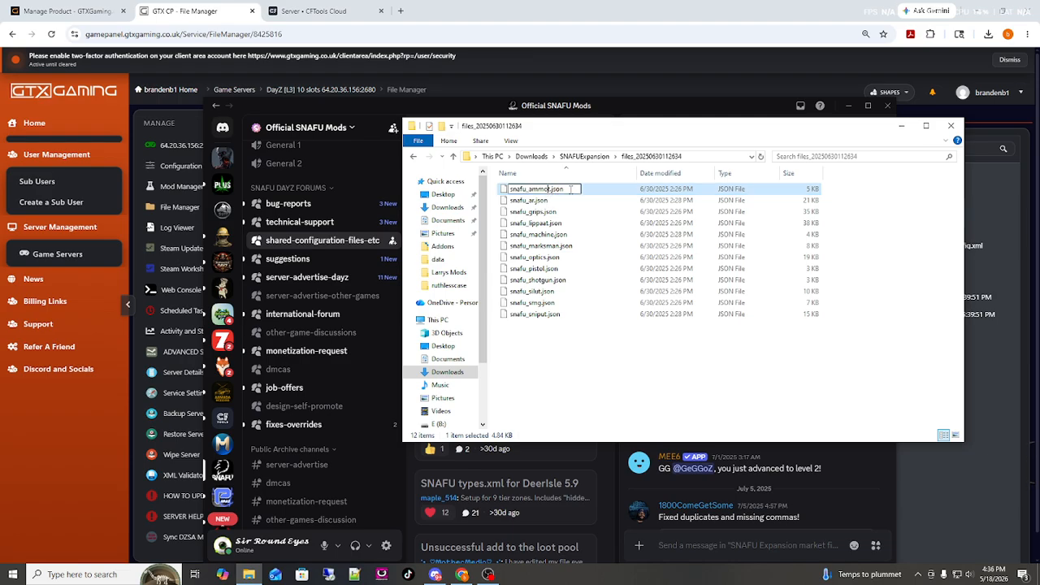
key("BackSpace")
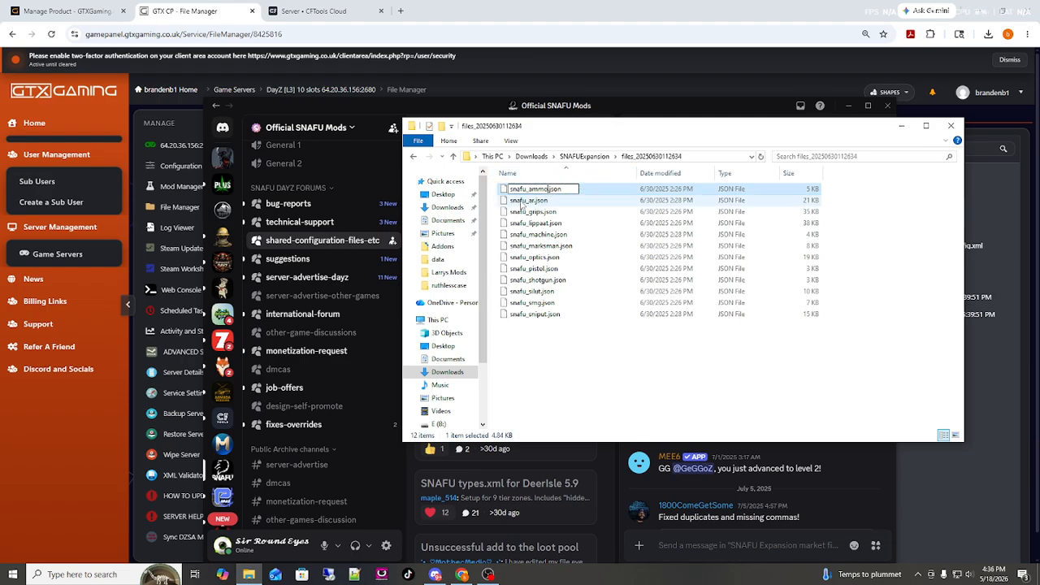
left_click(573, 383)
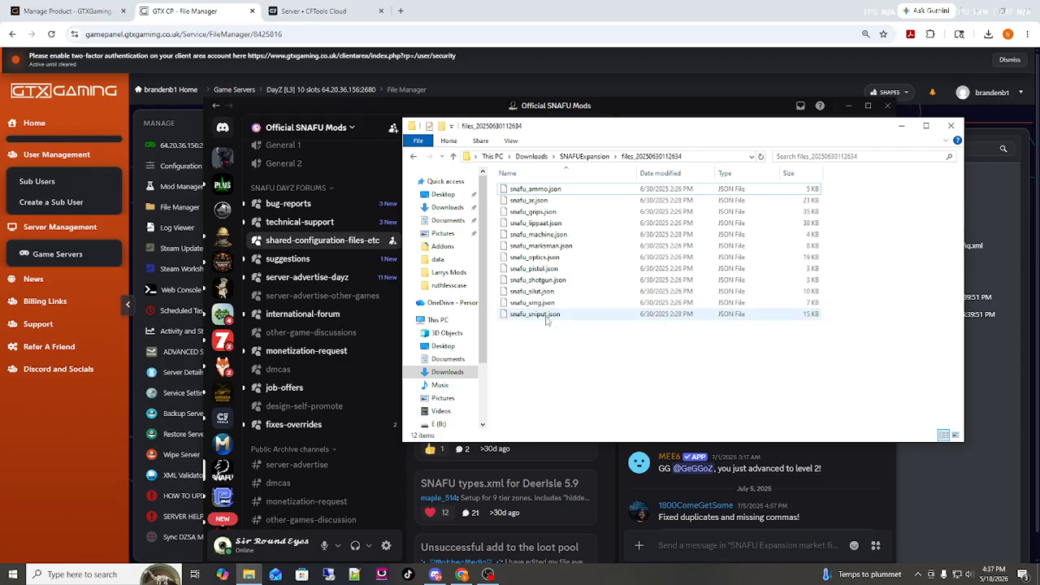
Step: Open snafu_sniput.json in Notepad++, review its display name and item entries, and close the file and editor
left_click(547, 315)
right_click(547, 315)
left_click(595, 364)
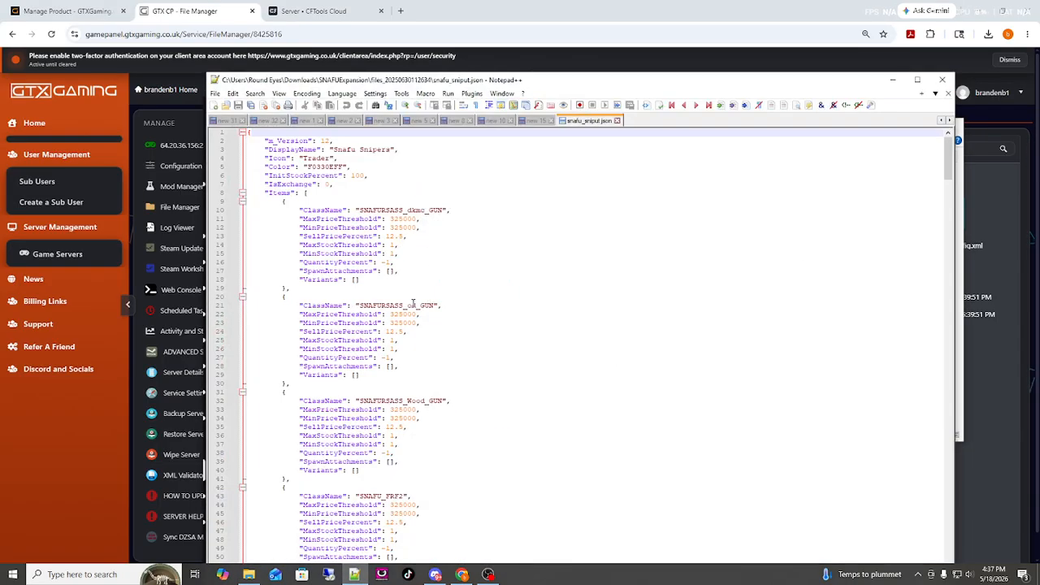
scroll(442, 308, "down", 12)
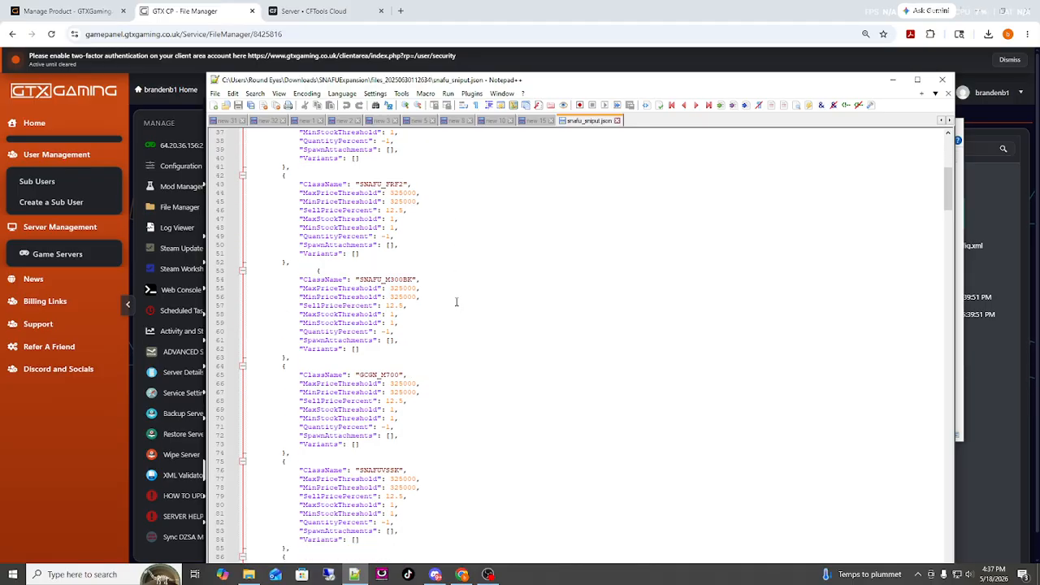
scroll(459, 293, "down", 18)
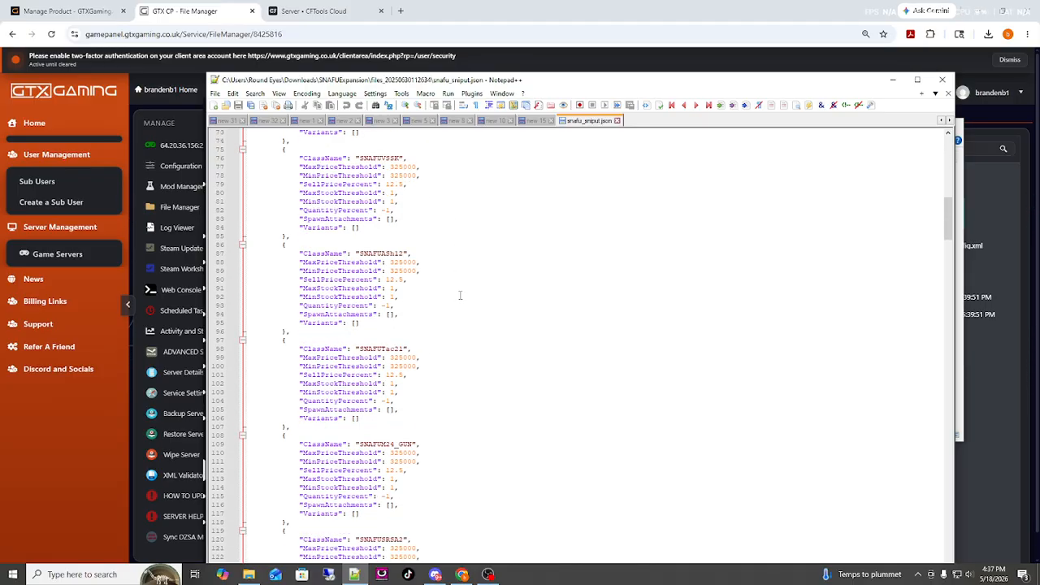
left_click(617, 120)
left_click(941, 78)
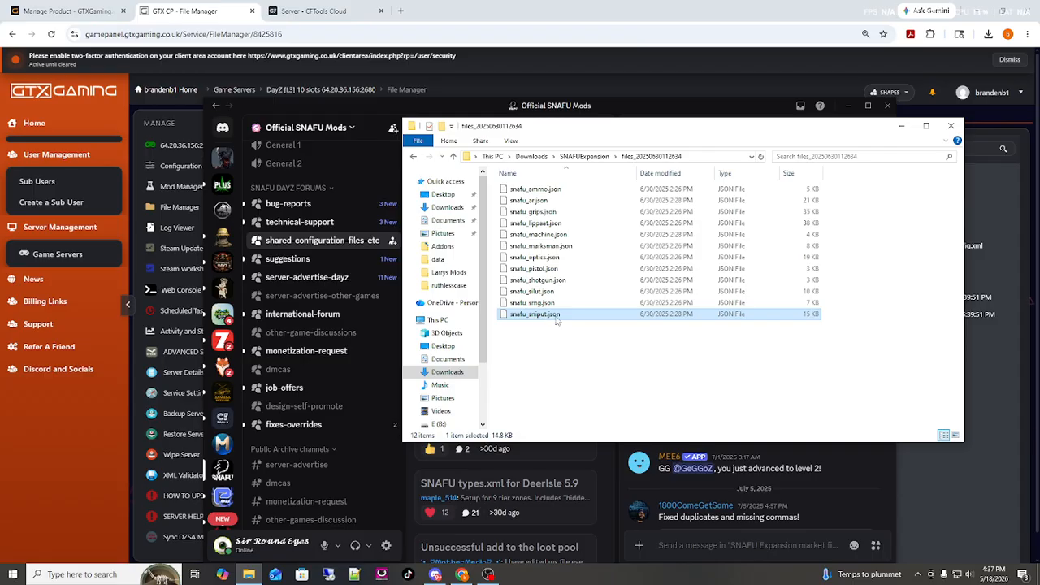
Step: Rename snafu_sniput.json to snafu_sniper.json
left_click(554, 315)
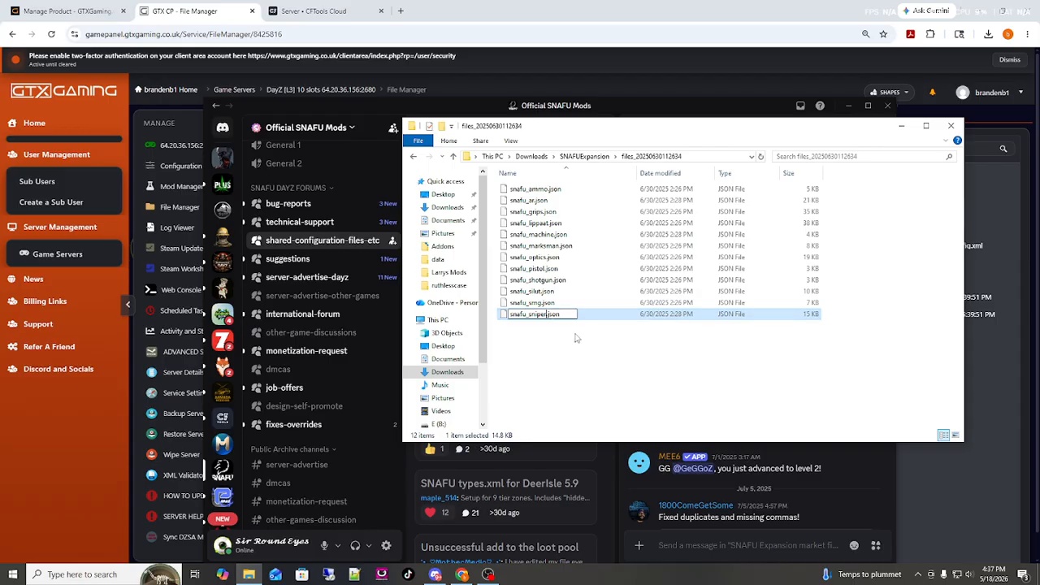
key("Return")
Step: Open snafu_silut.json in Notepad++, review its display name and suppressor class names, and close the file and put the editor away
left_click(546, 291)
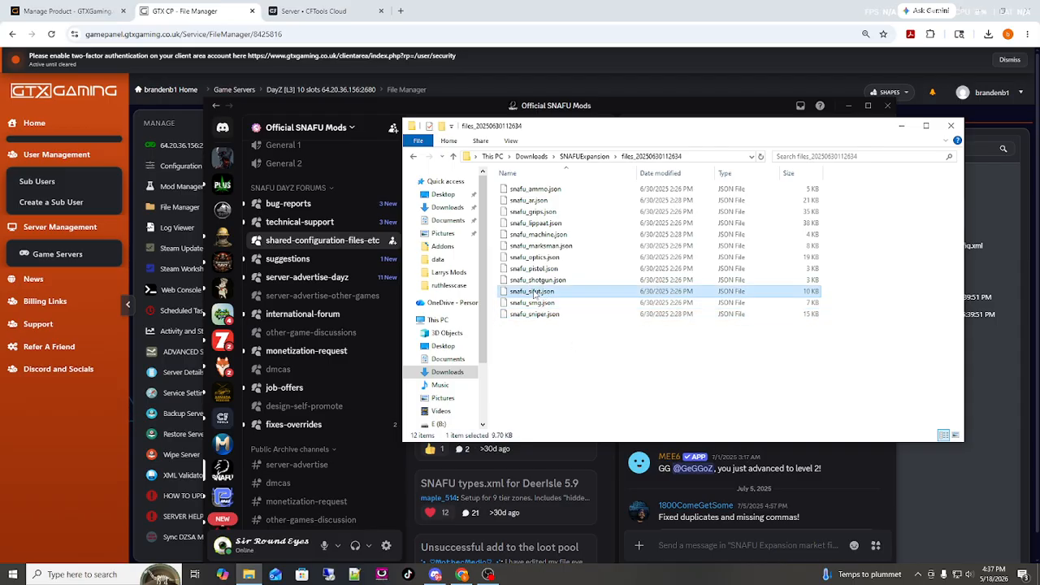
right_click(546, 292)
left_click(581, 334)
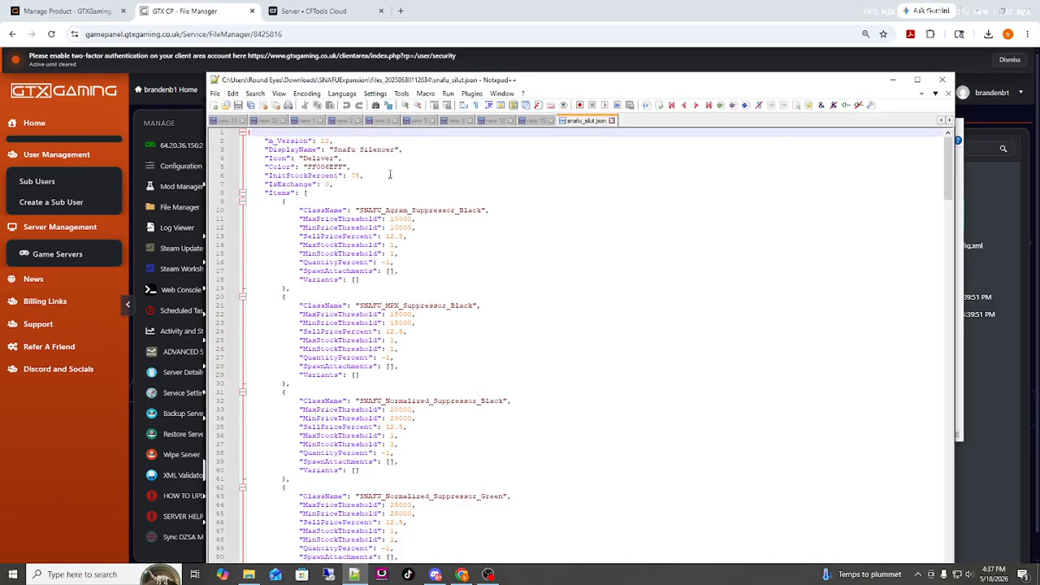
left_click(454, 210)
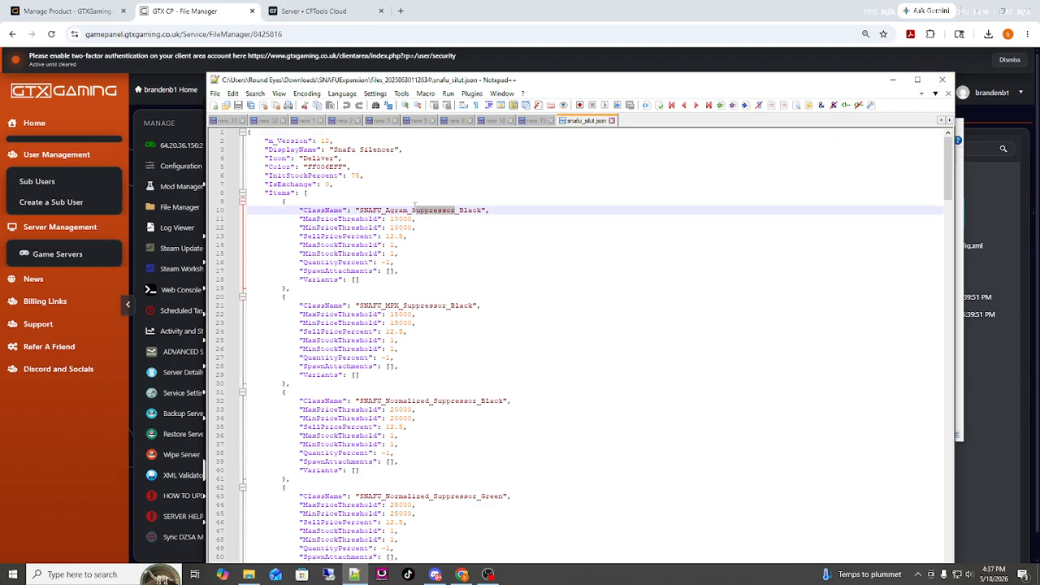
right_click(421, 211)
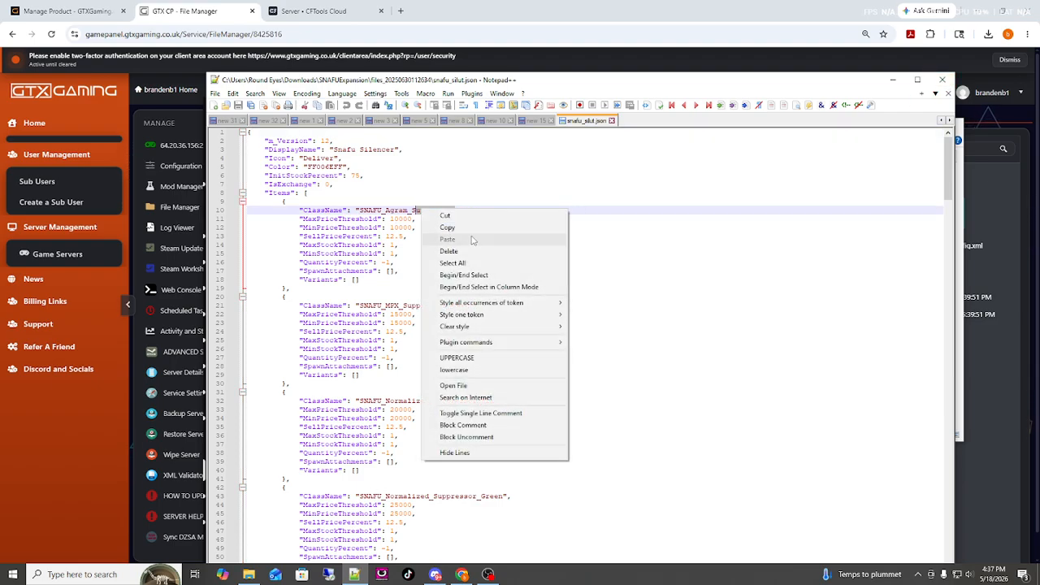
left_click(591, 161)
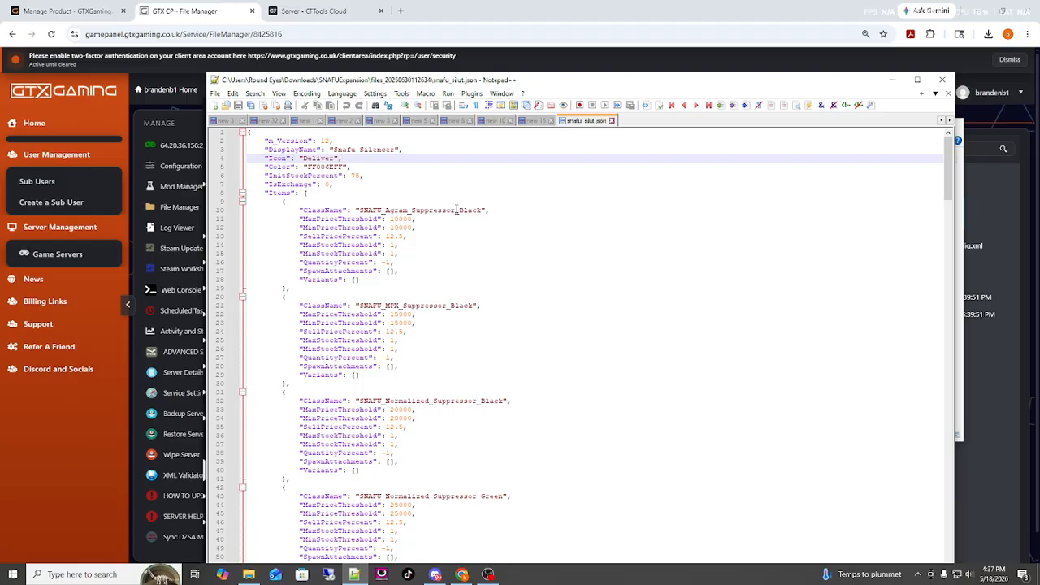
left_click_drag(457, 209, 411, 209)
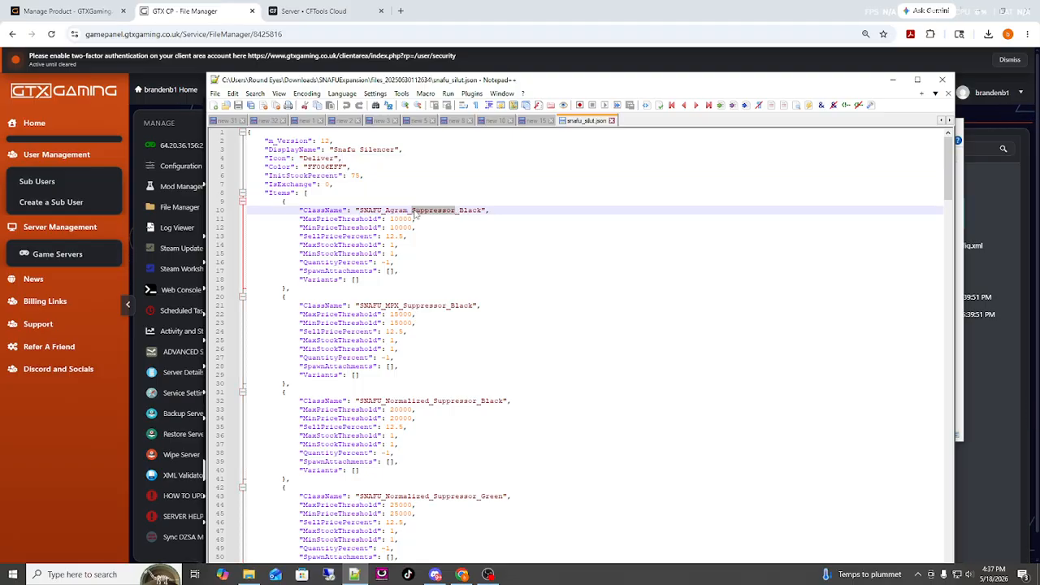
left_click(612, 120)
left_click(891, 79)
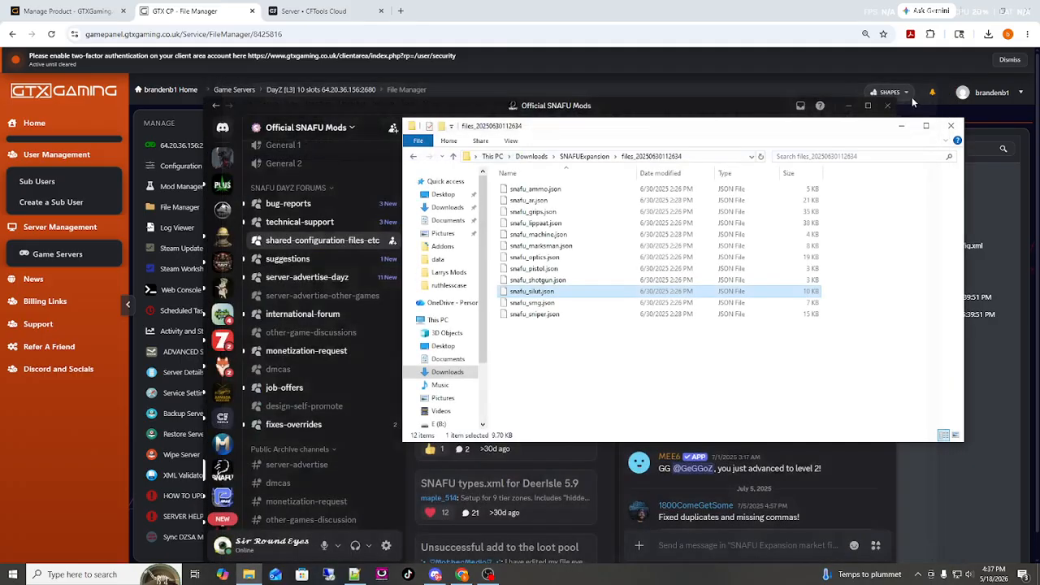
Step: Rename snafu_silut.json to snafu_Suppressor.json
left_click(538, 292)
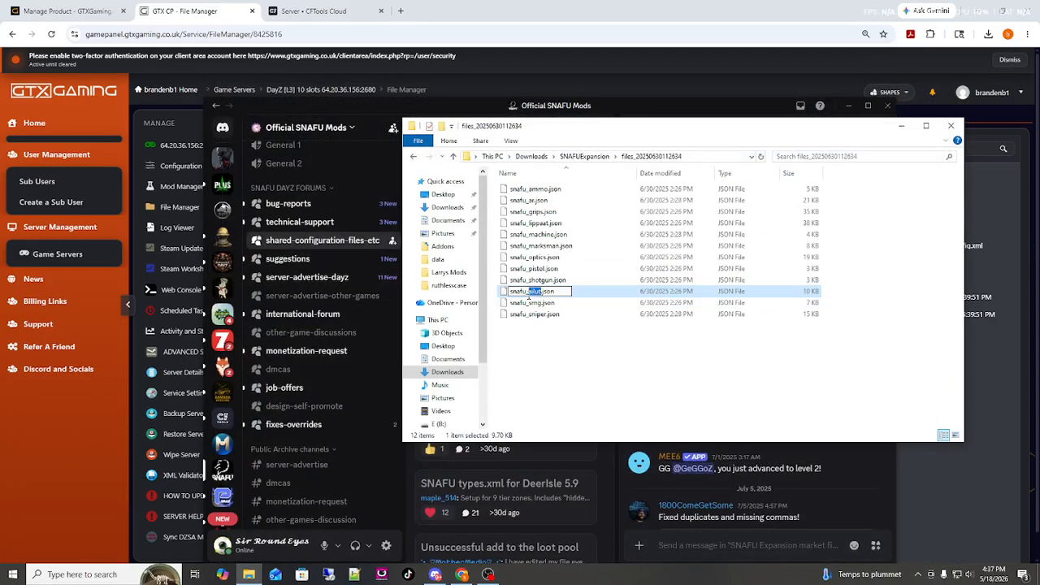
type("Suppressor")
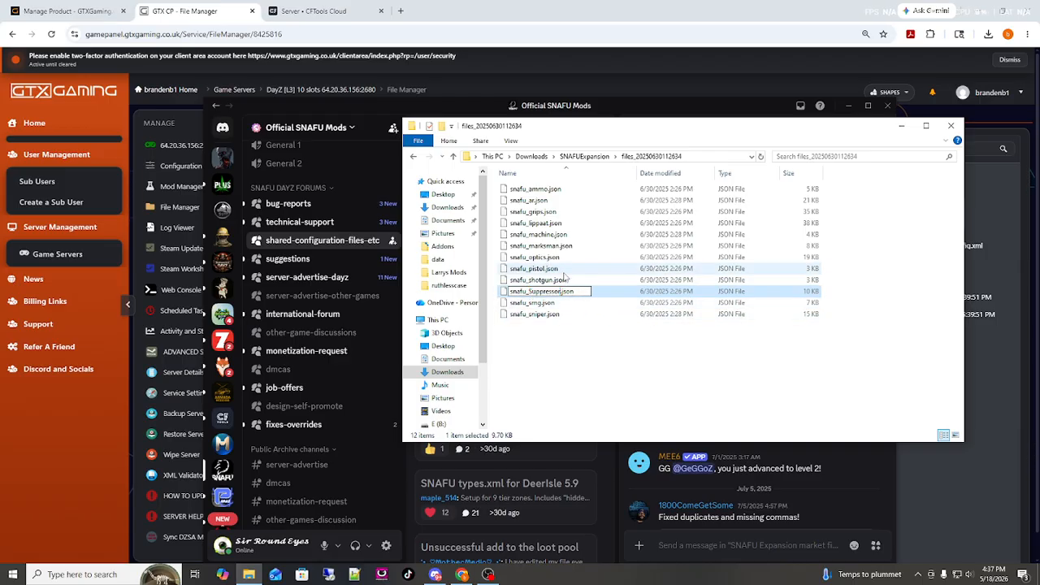
Step: Check the contents of snafu_lippaat.json in Notepad++, close it, and rename the file to snafu_mags.json
left_click(544, 227)
right_click(545, 231)
left_click(582, 264)
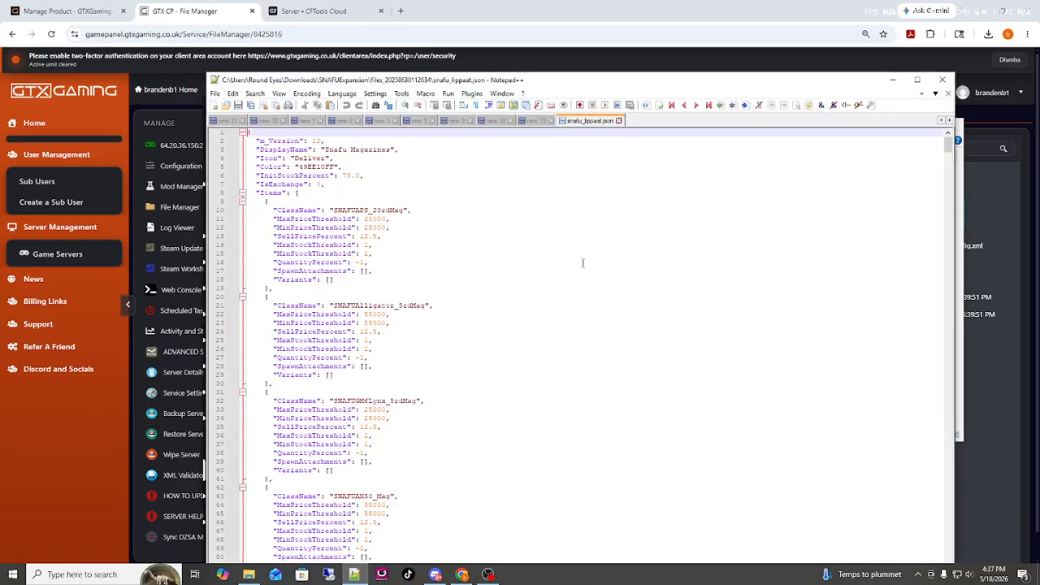
left_click(947, 93)
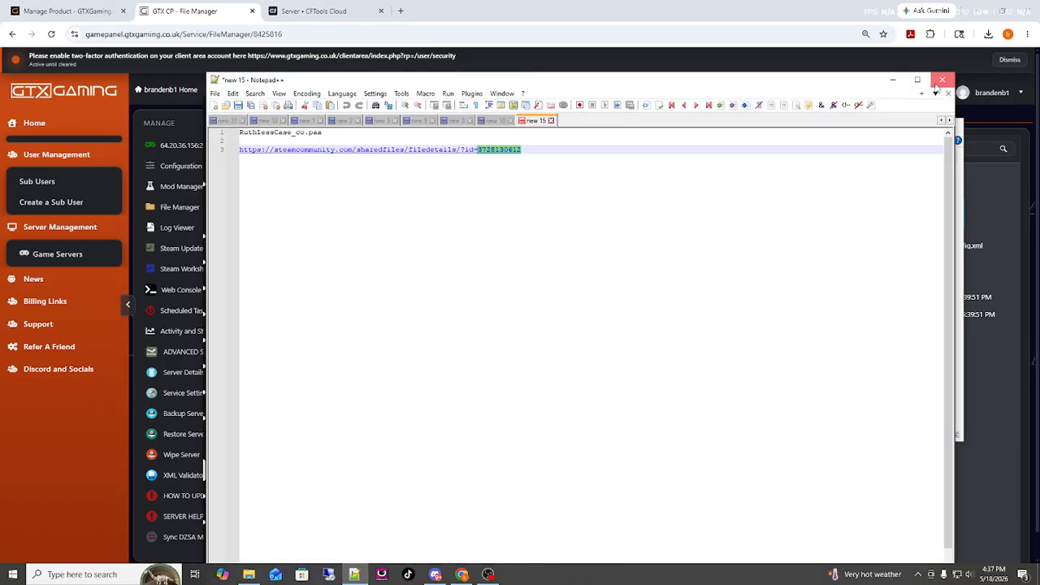
left_click(940, 80)
left_click(537, 225)
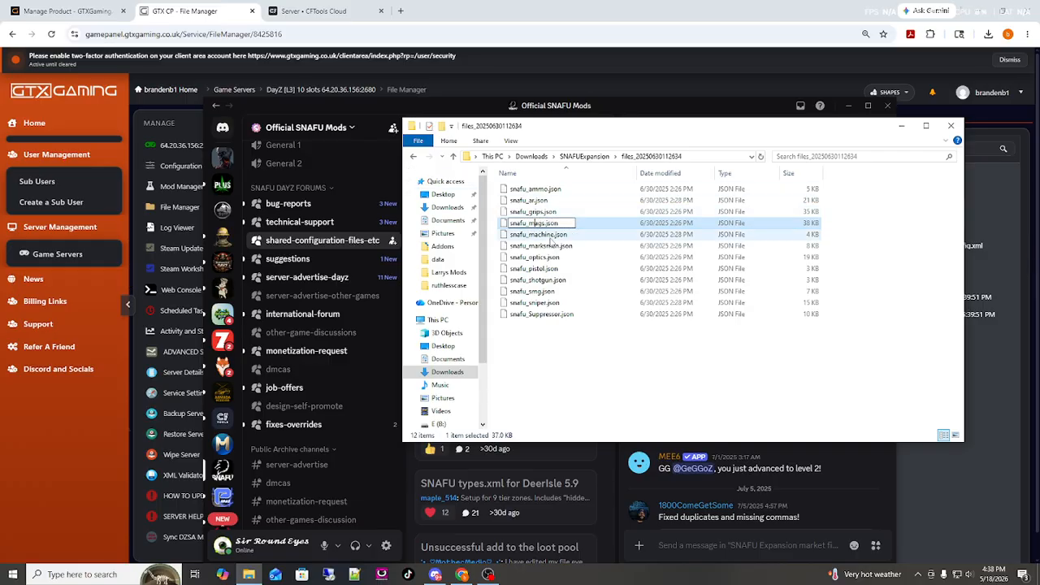
Step: Open snafu_ar.json in Notepad++, review its display name and item entries, and close the file and editor
left_click(542, 200)
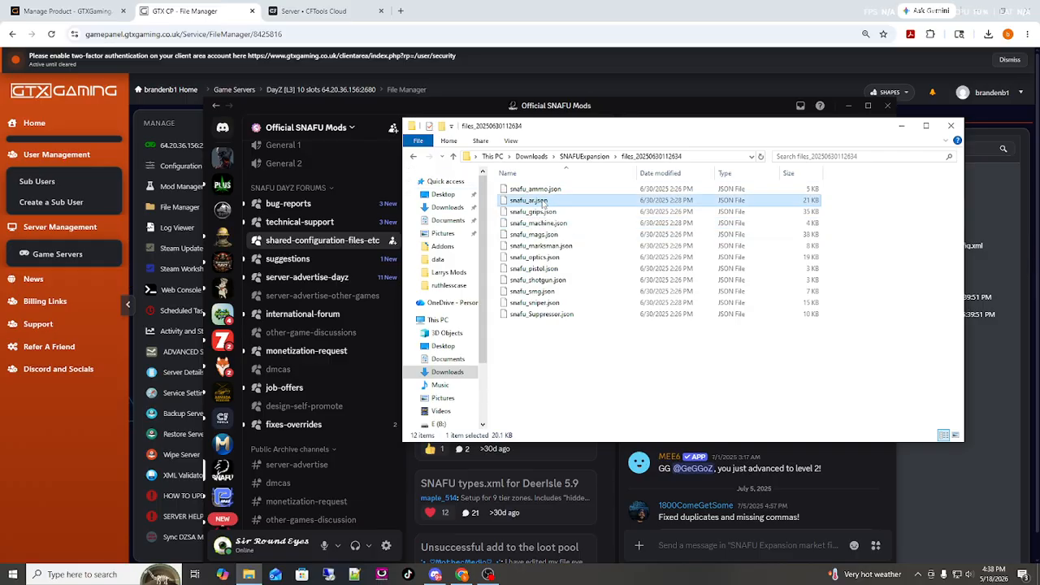
right_click(540, 201)
left_click(568, 224)
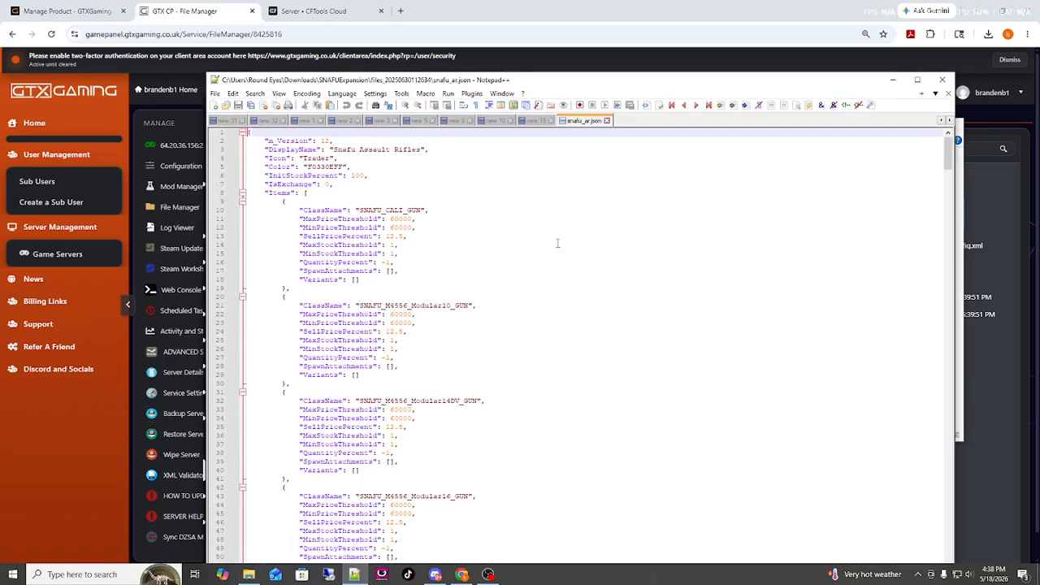
left_click(605, 120)
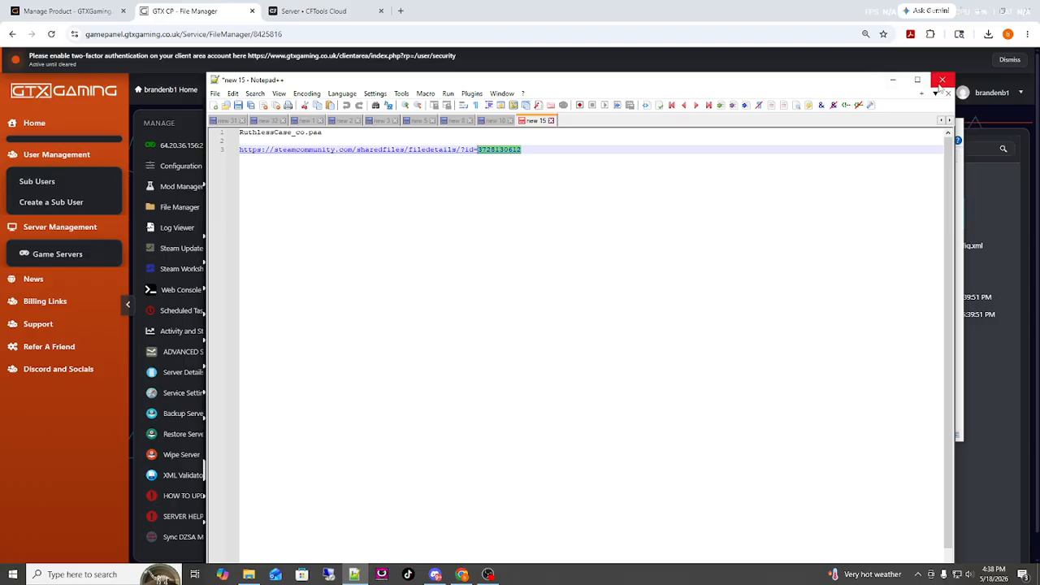
left_click(941, 81)
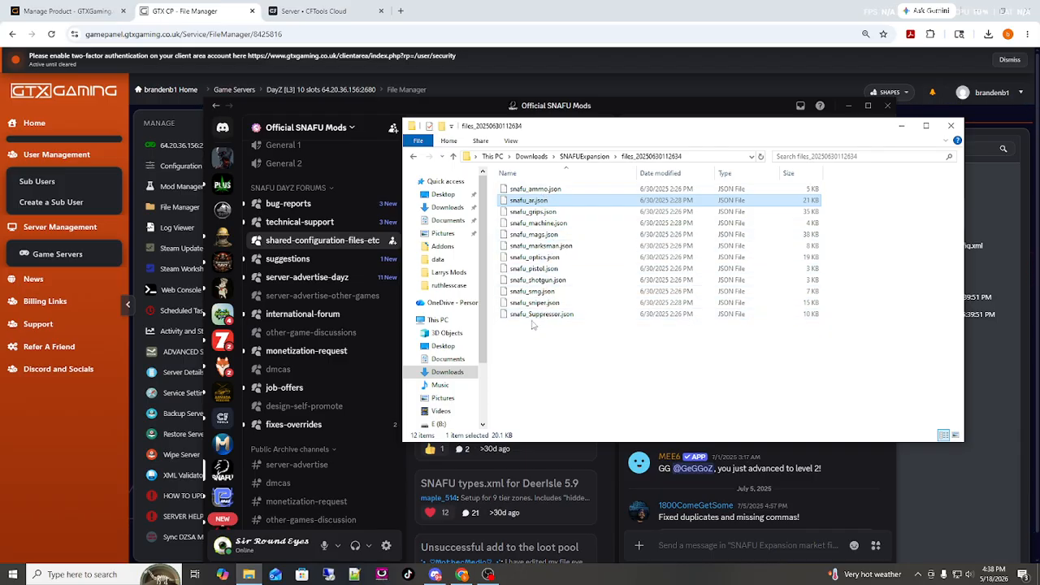
Step: Switch to the GTX file manager, open the profiles/ExpansionMod/Market folder, and look through its market JSON files
left_click(476, 23)
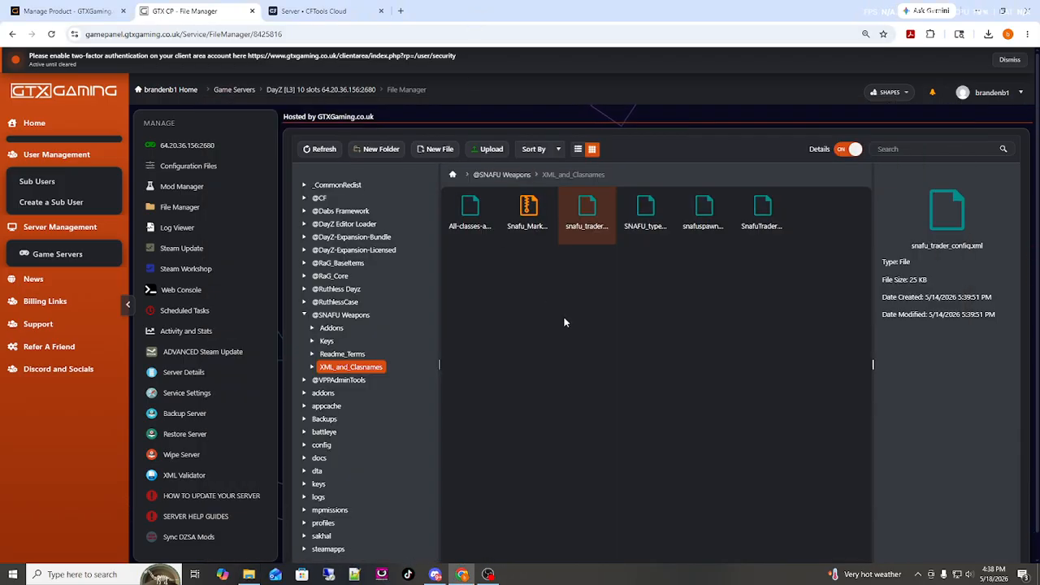
scroll(415, 338, "down", 1)
left_click(329, 484)
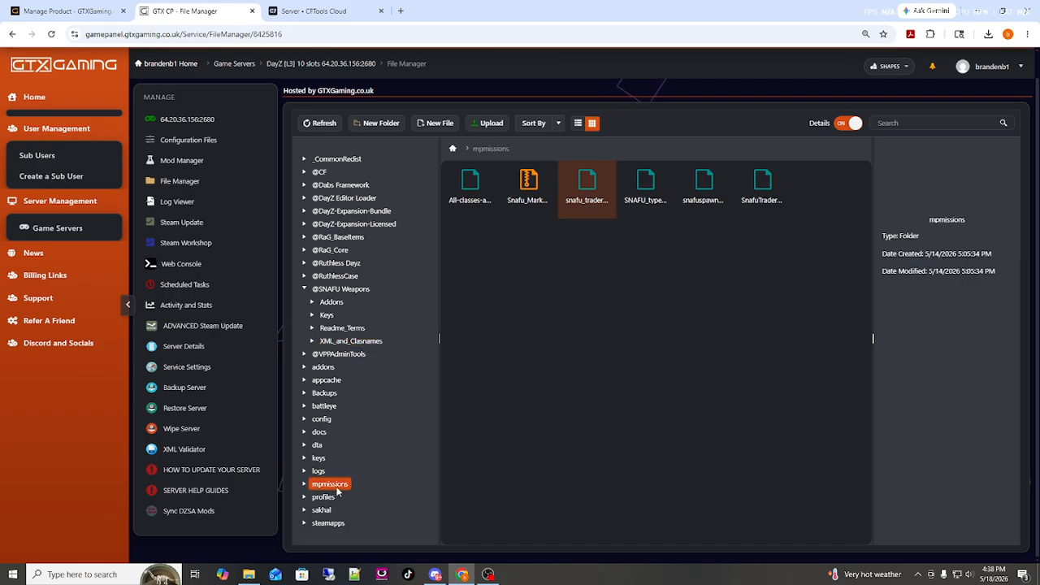
left_click(323, 536)
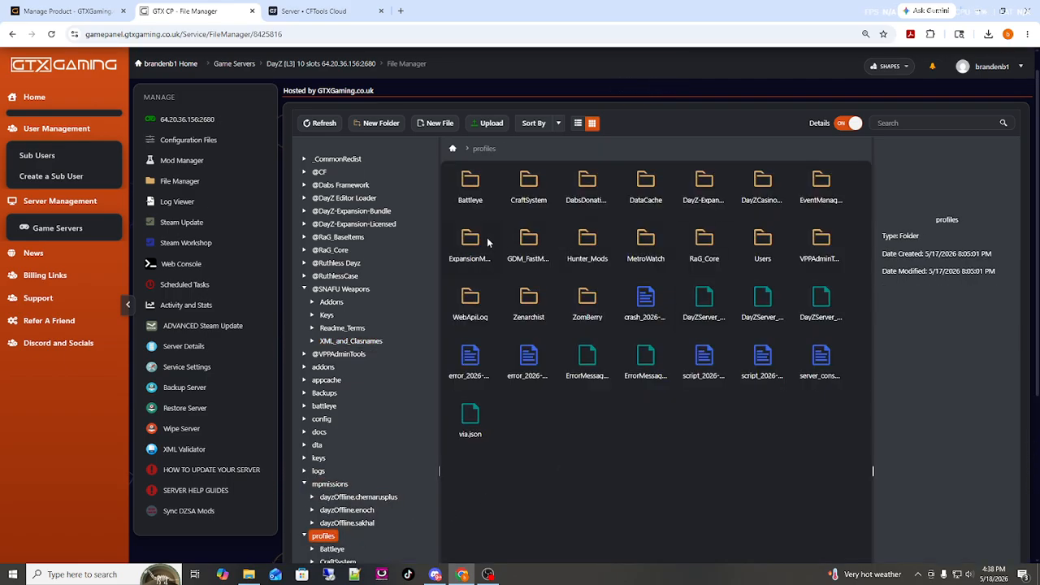
double_click(482, 240)
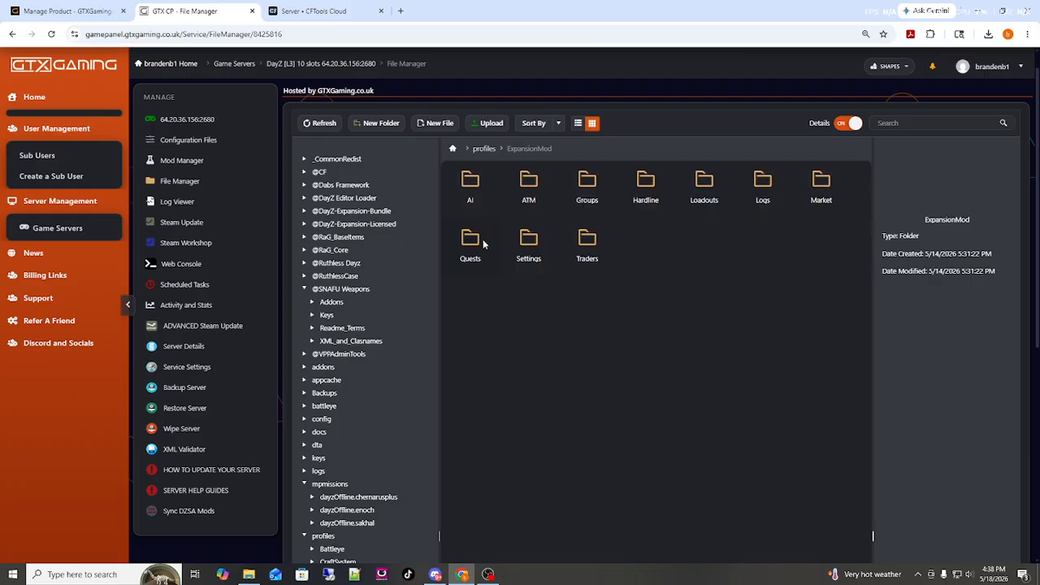
double_click(813, 185)
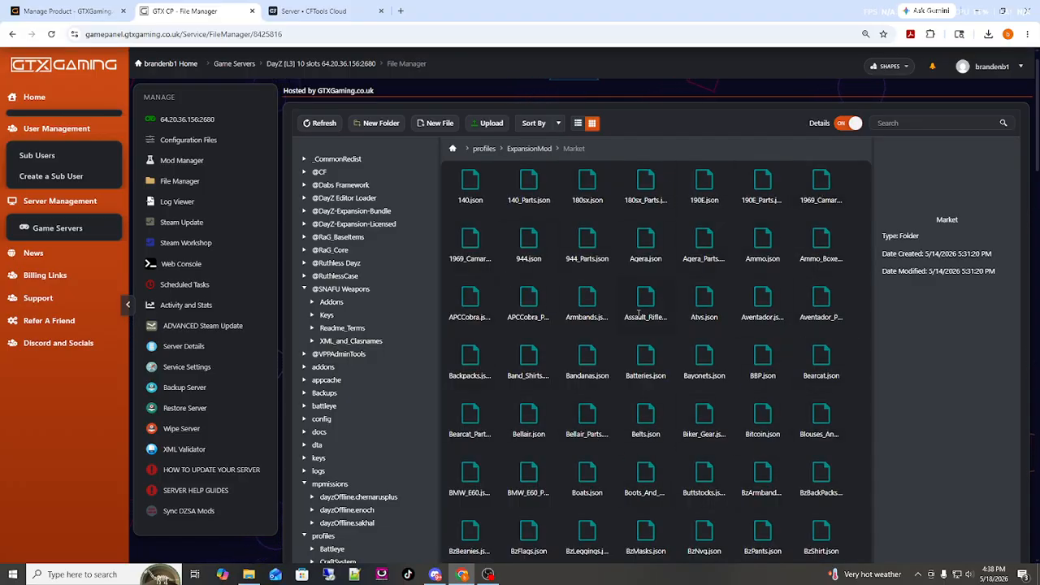
scroll(638, 313, "down", 7)
scroll(688, 399, "down", 8)
scroll(668, 399, "down", 5)
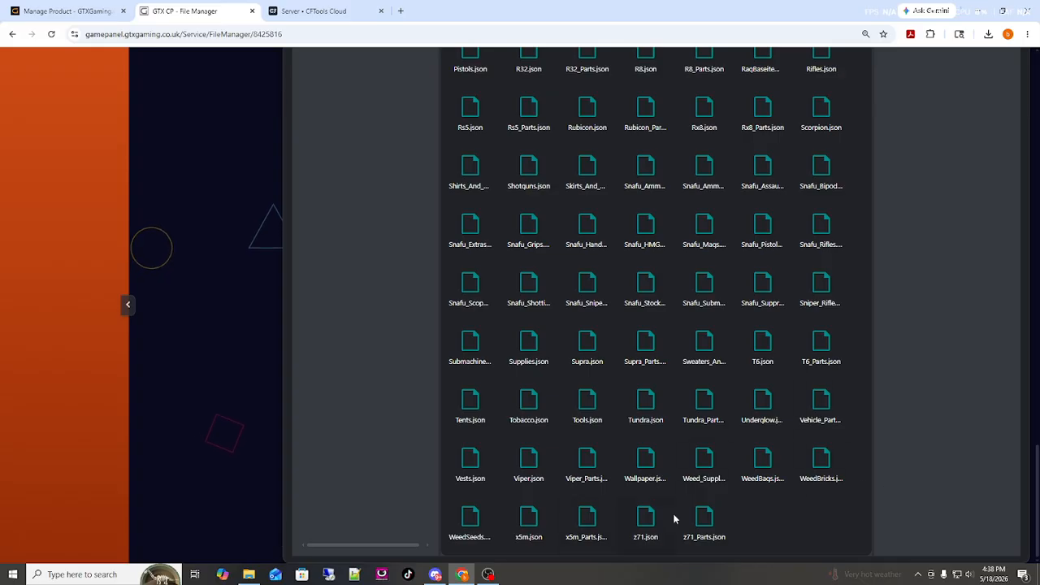
scroll(668, 413, "up", 10)
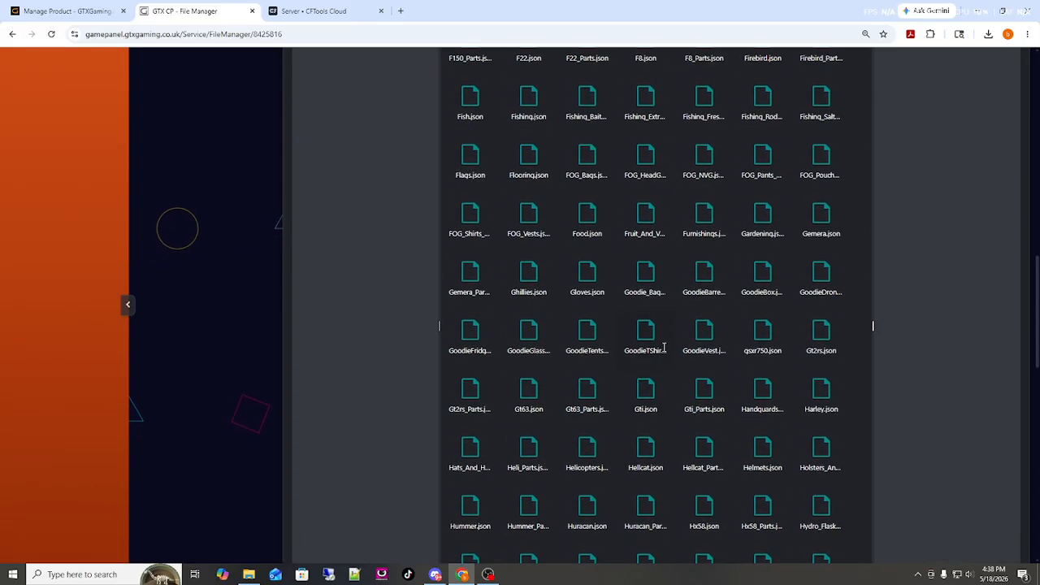
scroll(664, 346, "up", 10)
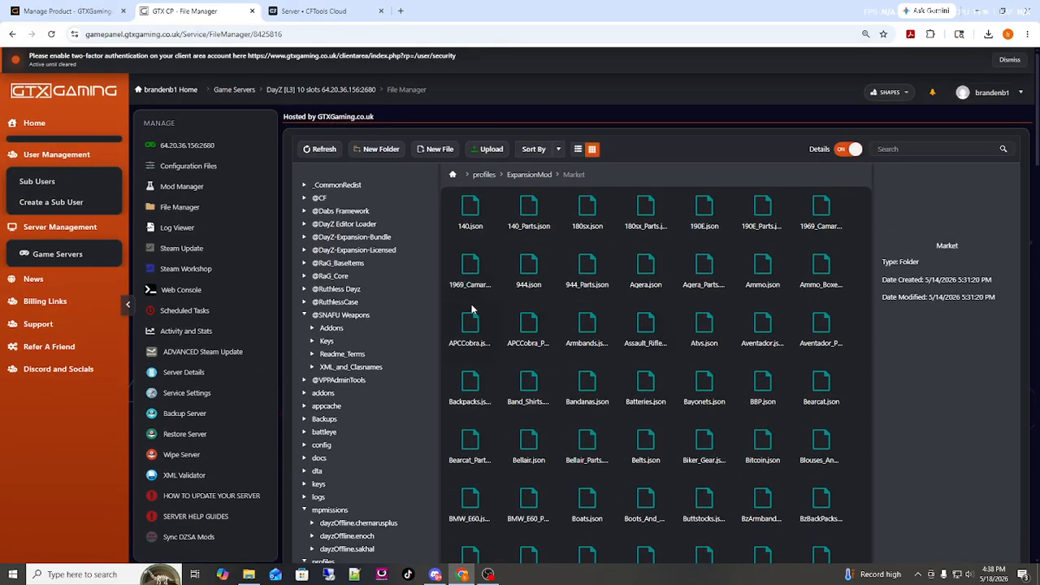
left_click(248, 574)
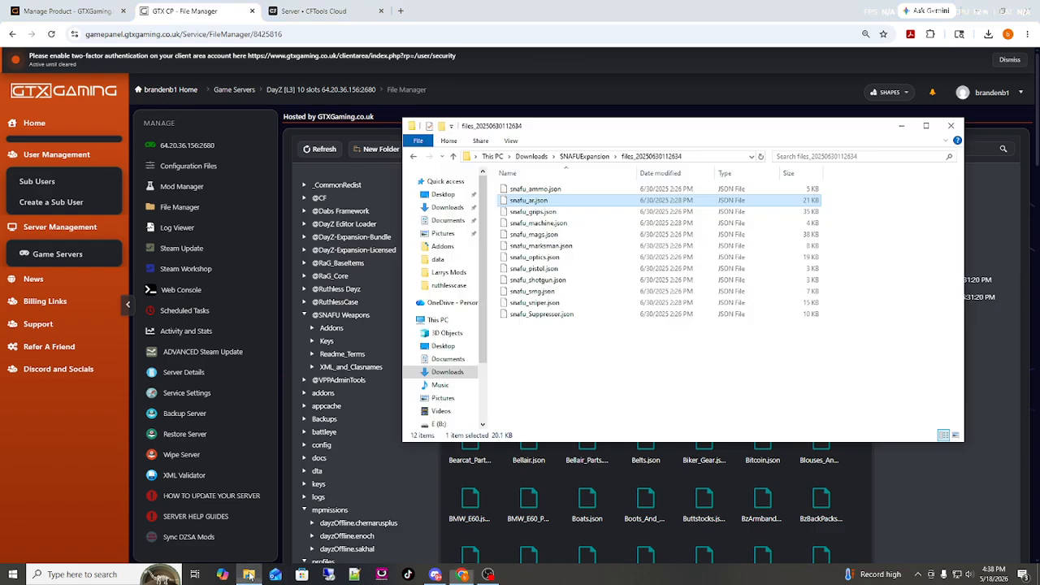
left_click_drag(627, 128, 255, 86)
left_click_drag(471, 137, 402, 286)
left_click_drag(295, 216, 315, 233)
Step: Compare the downloaded SNAFU JSON files with the Snafu files listed in the server's Market folder, and clear the file selection
scroll(768, 408, "down", 4)
scroll(768, 408, "down", 15)
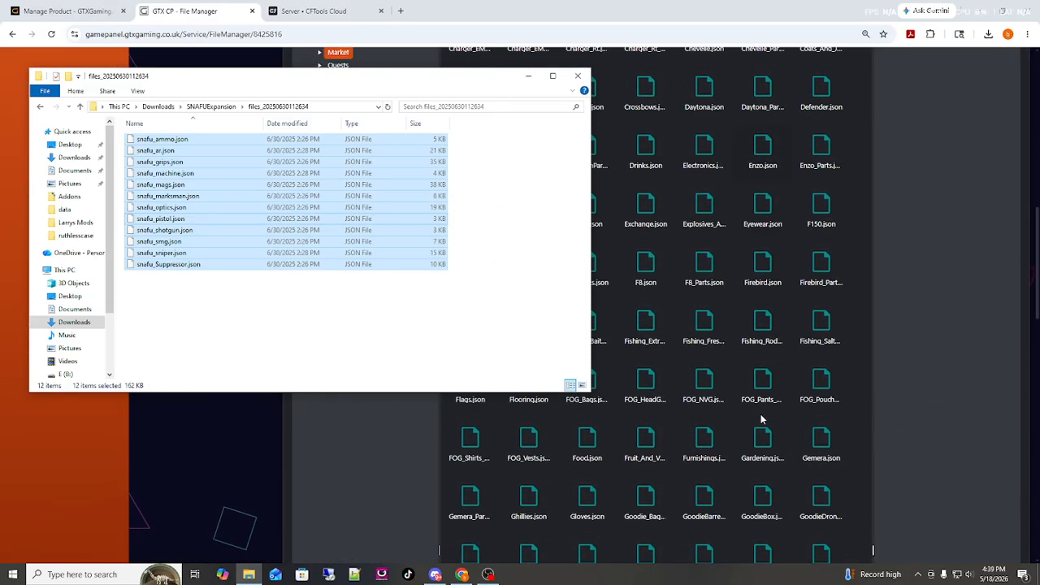
scroll(768, 433, "down", 2)
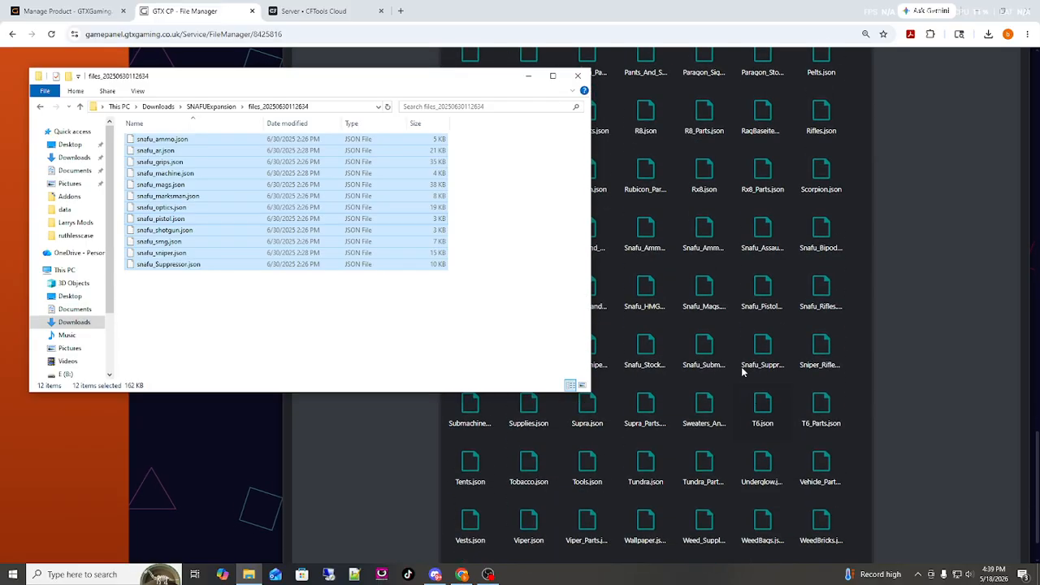
left_click(703, 240)
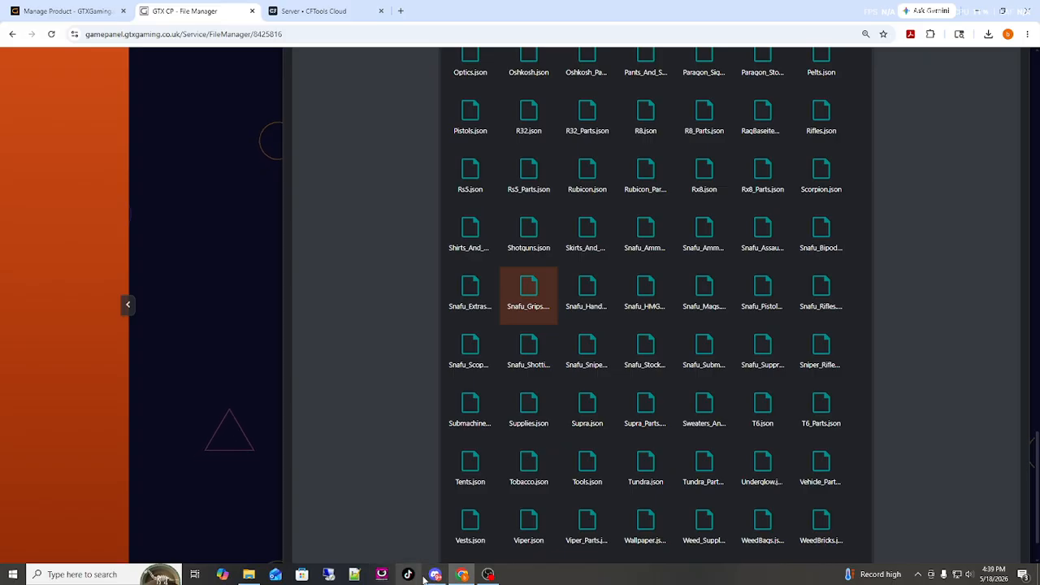
mouse_move(439, 577)
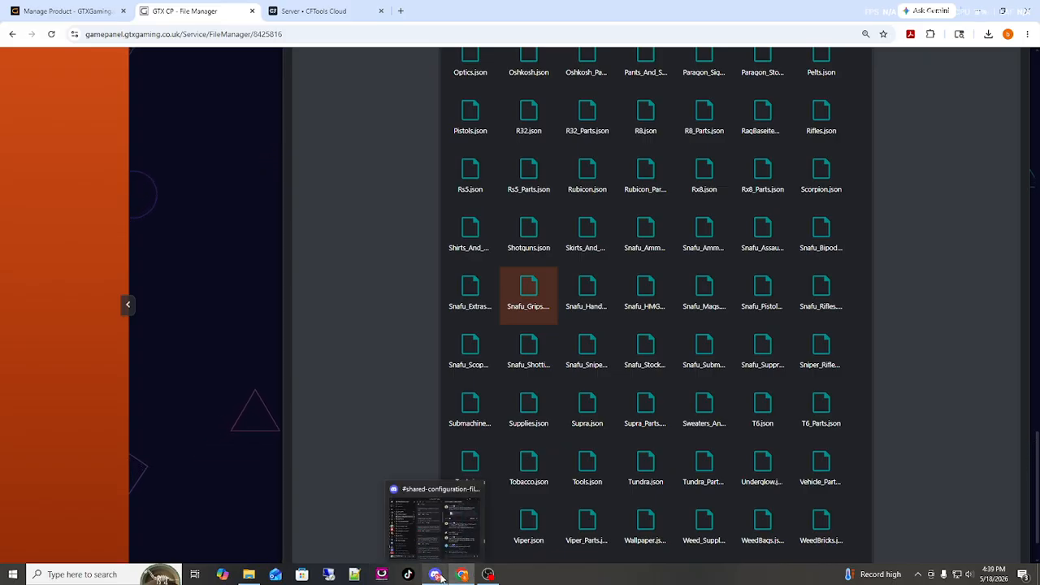
left_click(249, 574)
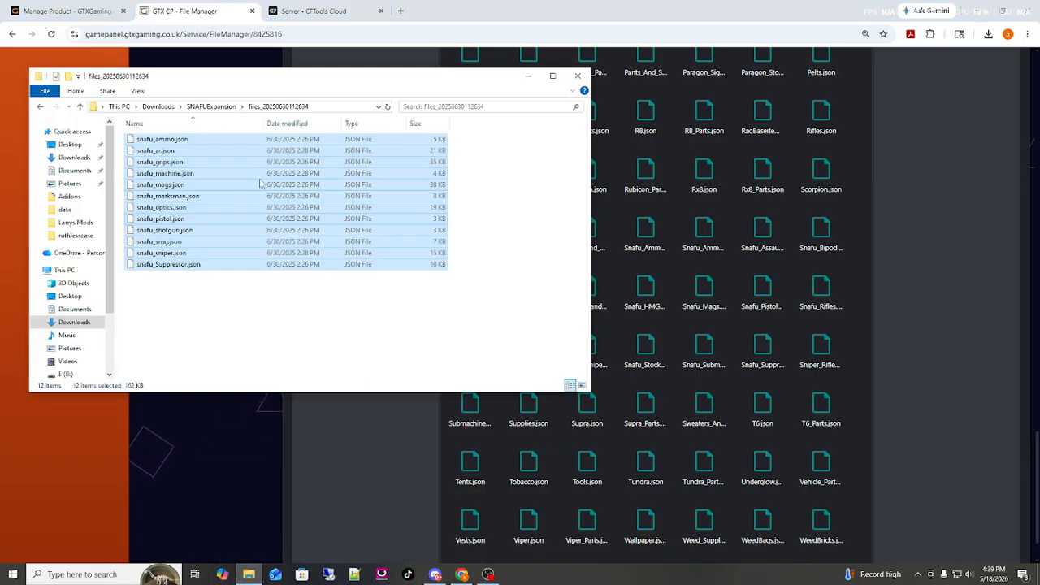
scroll(796, 420, "up", 2)
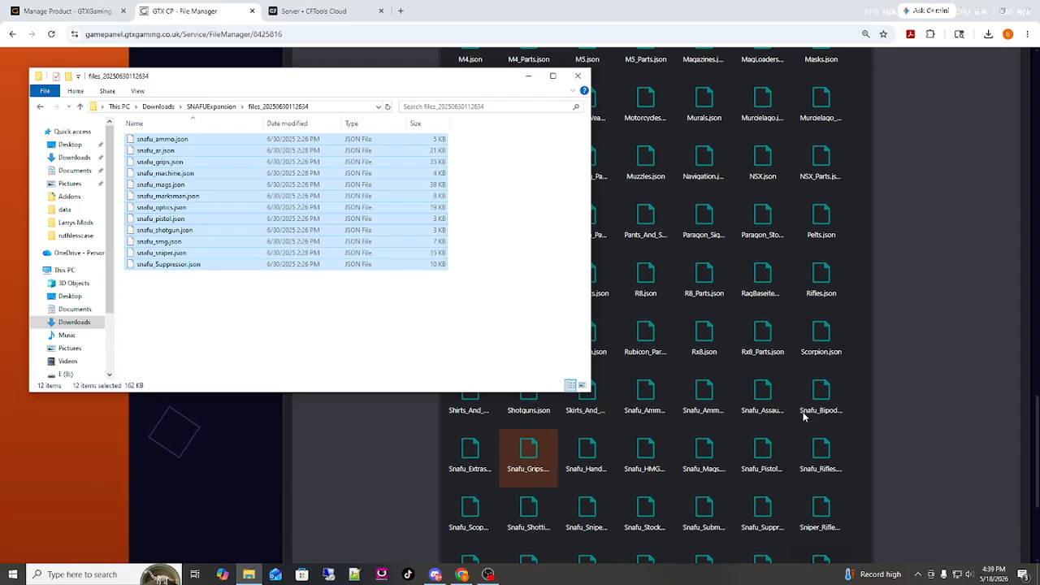
left_click(468, 348)
Step: Open snafu_pistol.json in Notepad++, review its item entries, close the file, and minimize the editor
left_click(160, 218)
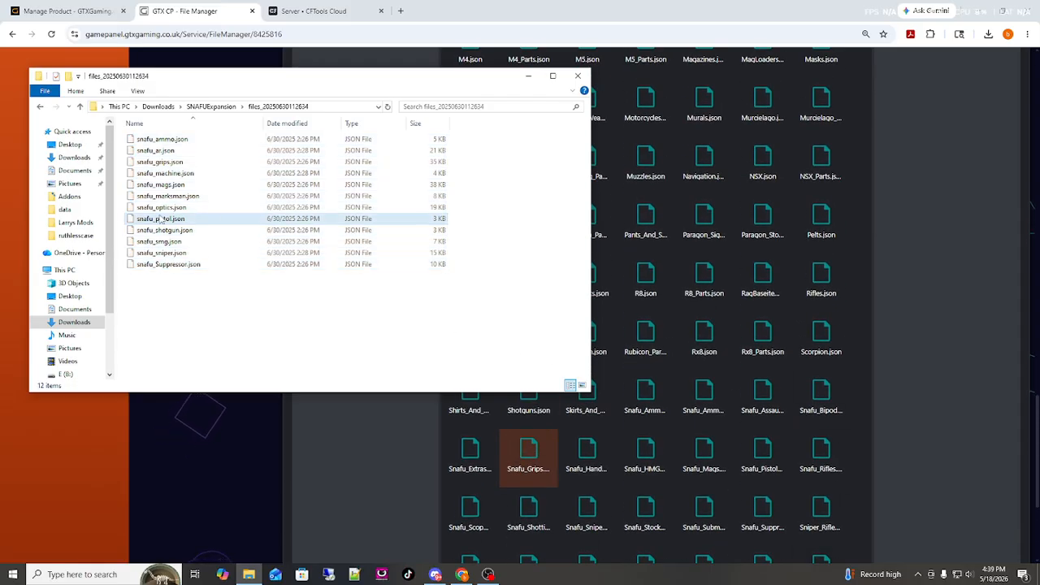
right_click(160, 219)
left_click(199, 259)
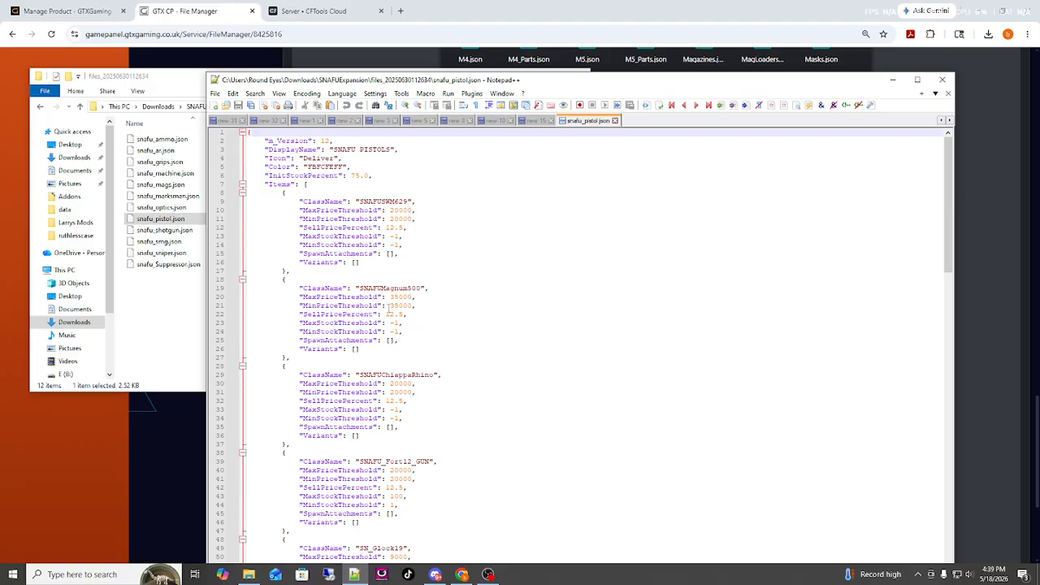
scroll(390, 228, "down", 3)
left_click(407, 409)
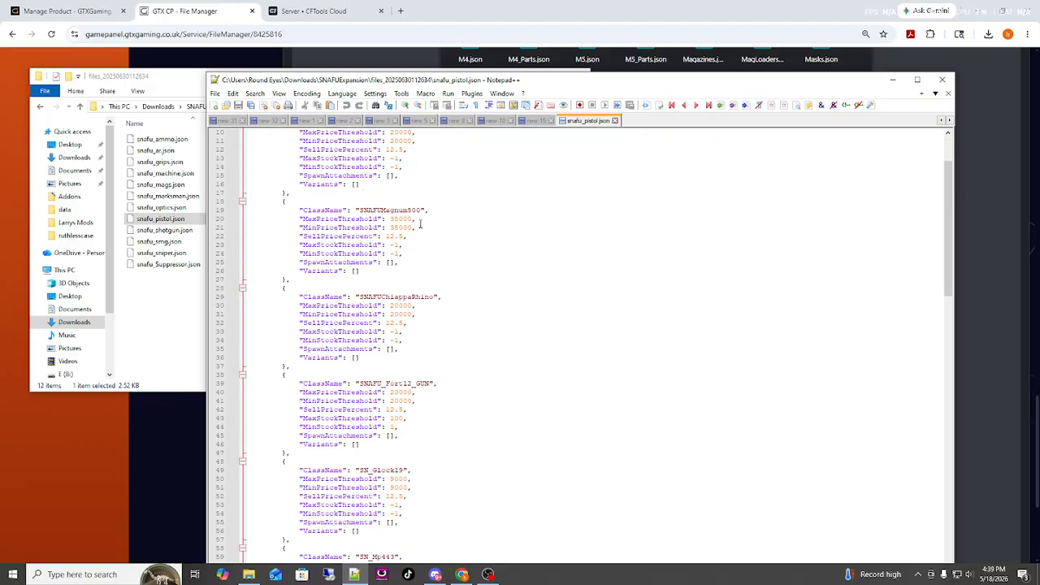
scroll(421, 234, "down", 5)
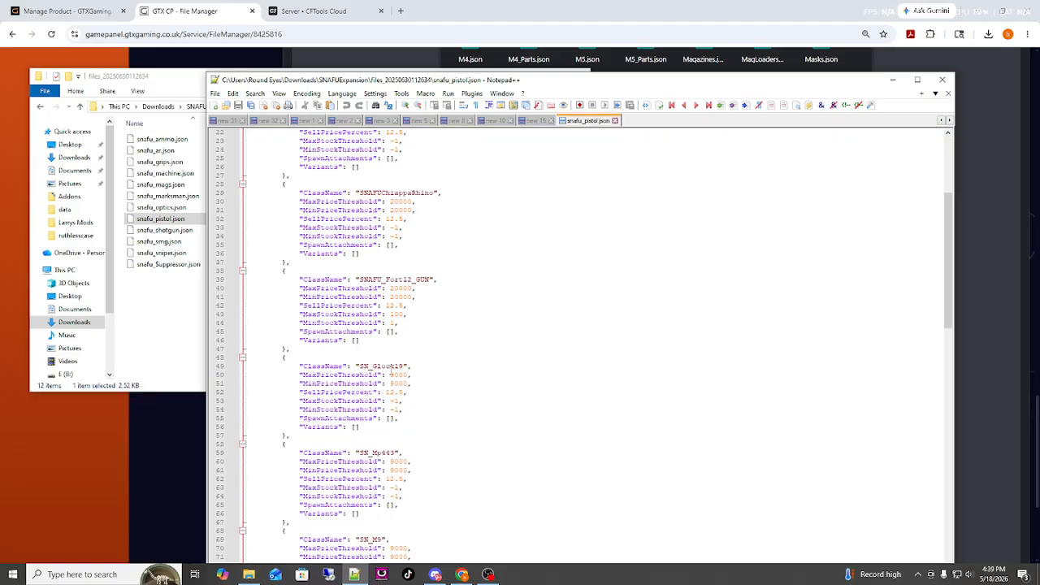
left_click(615, 120)
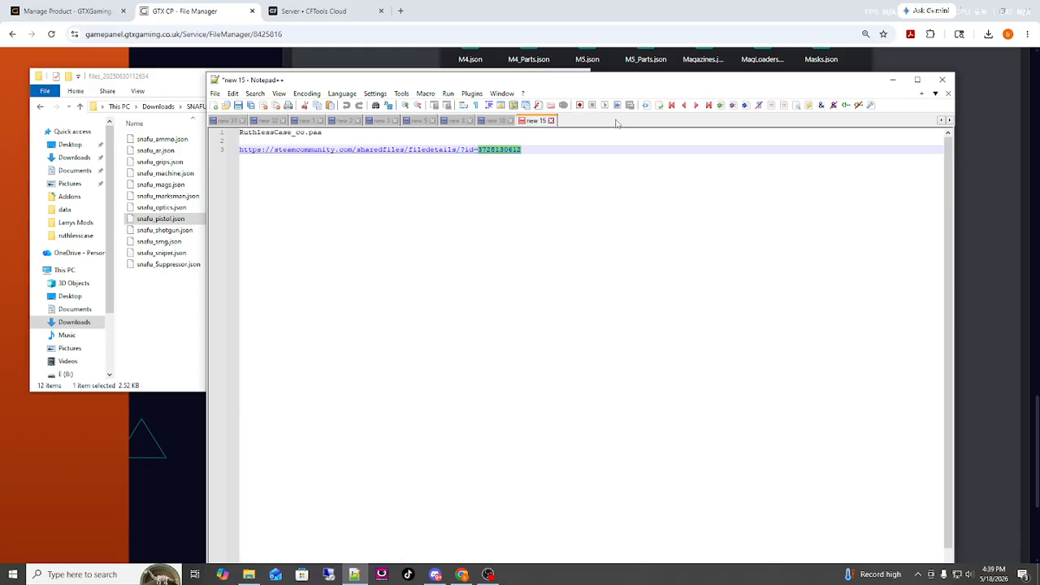
left_click(892, 79)
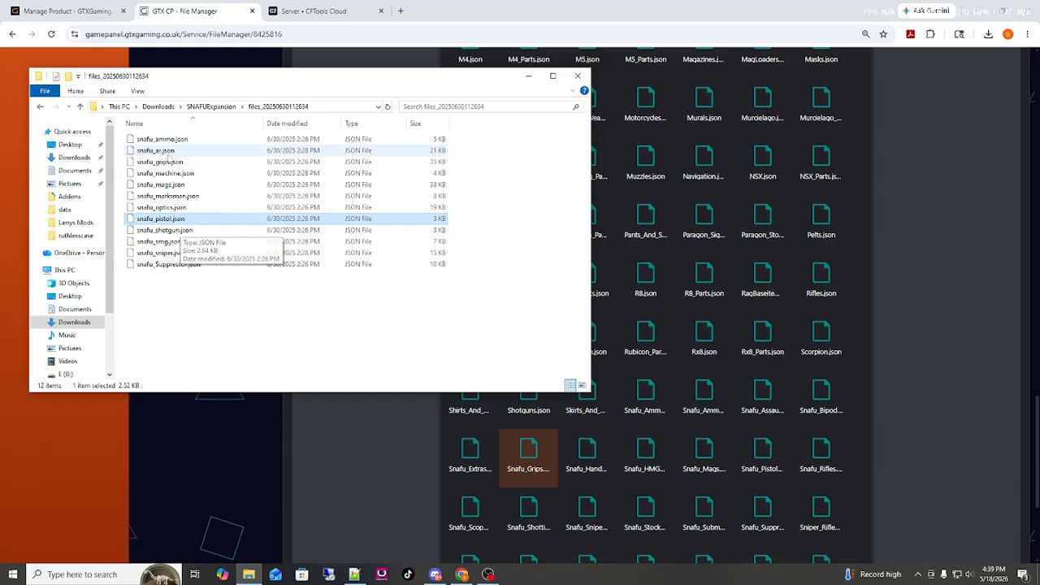
Step: Open snafu_ammo.json in Notepad++, review its ammo item entries, close the file, and minimize the editor
right_click(172, 140)
left_click(236, 185)
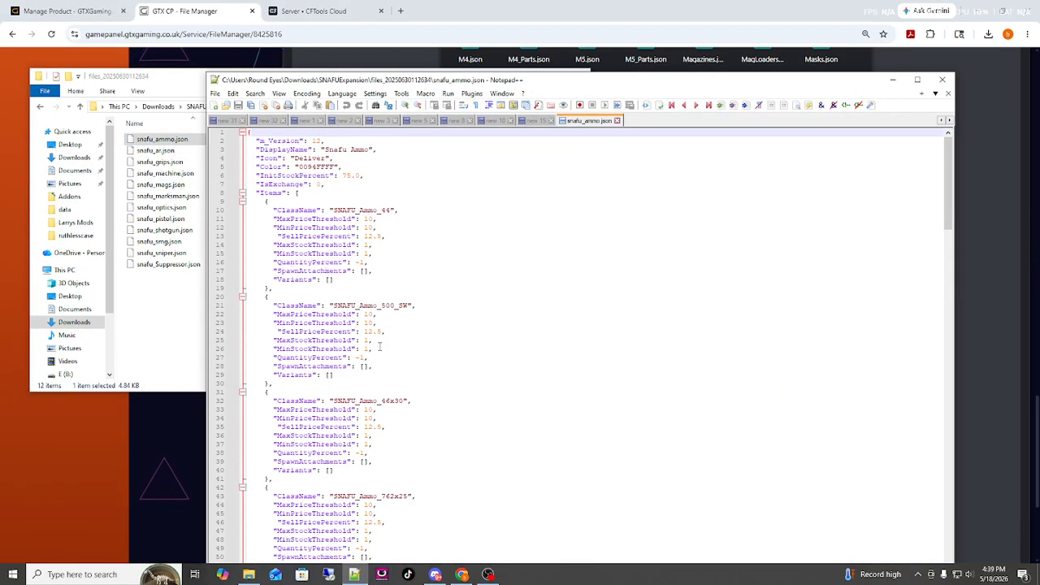
scroll(379, 235, "down", 6)
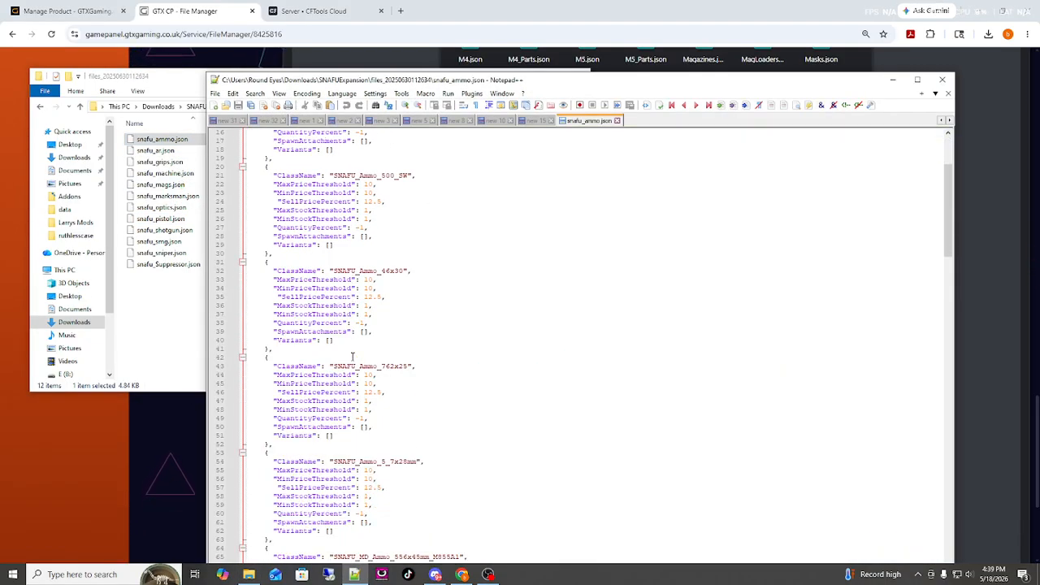
left_click(617, 120)
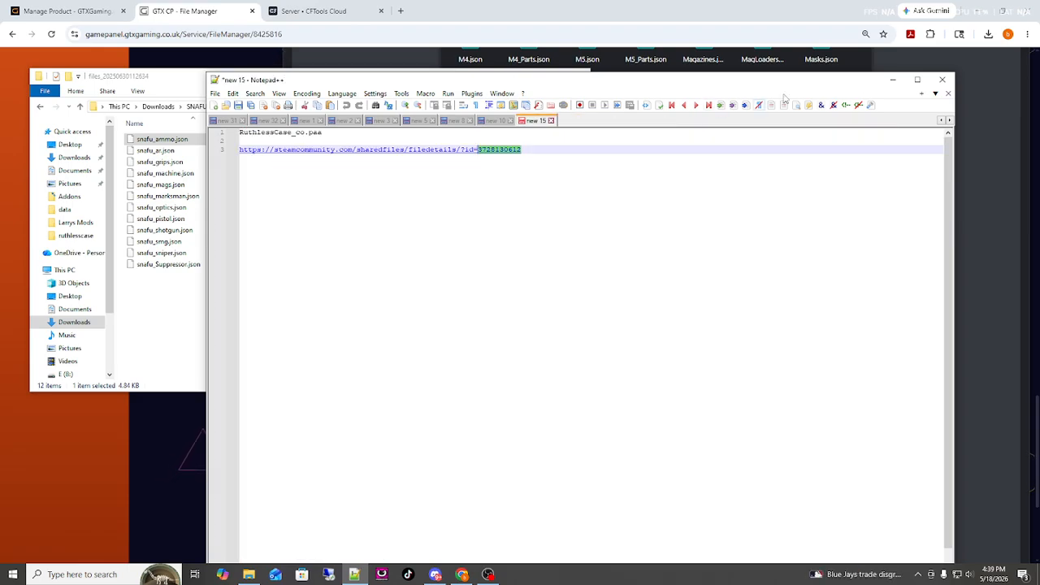
left_click(892, 80)
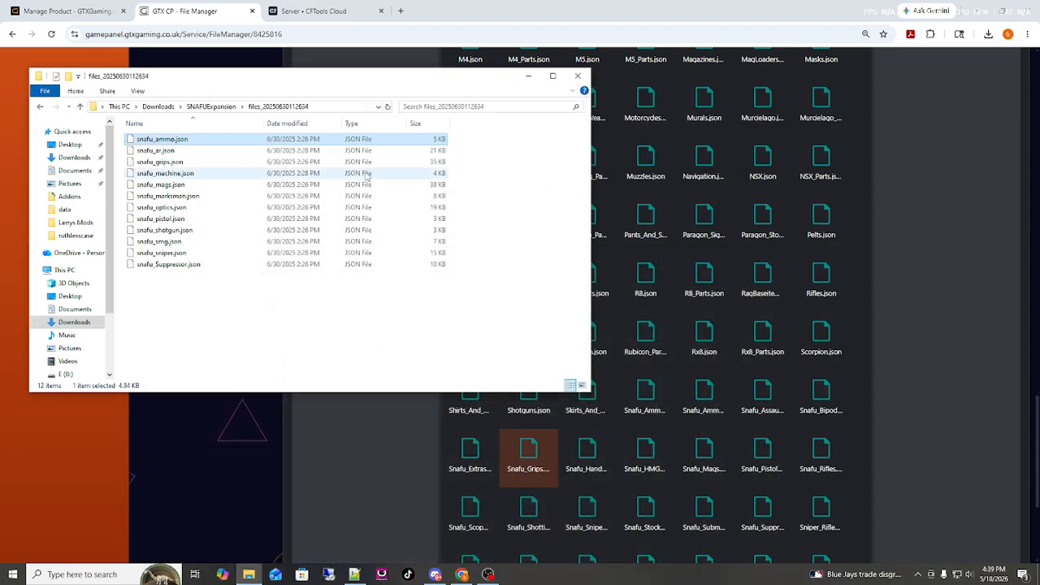
Step: Return to the GTX file manager, go to the profiles/ExpansionMod/Traders folder, and open Special.json for editing
left_click(950, 272)
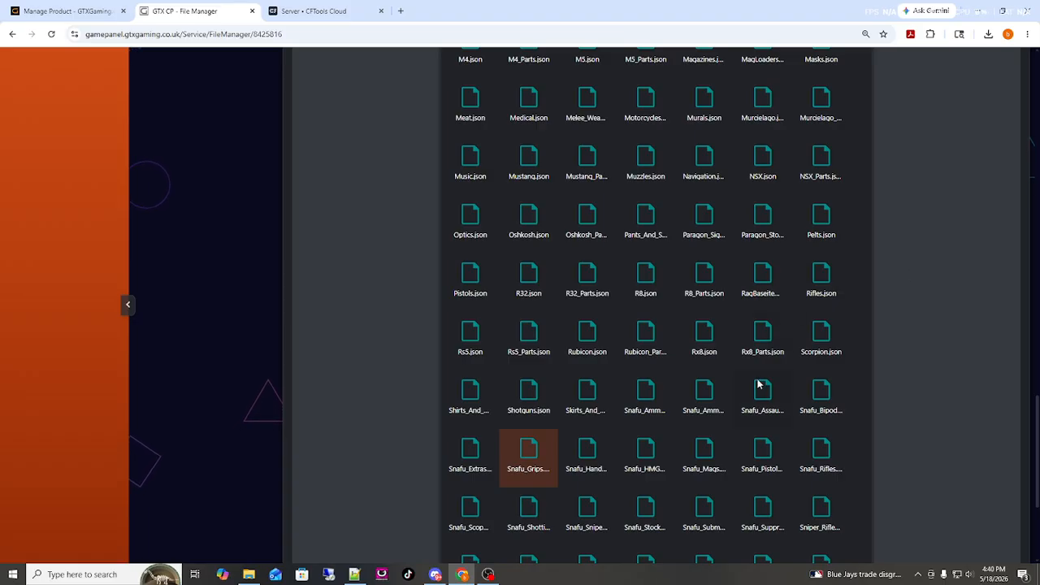
scroll(756, 381, "up", 20)
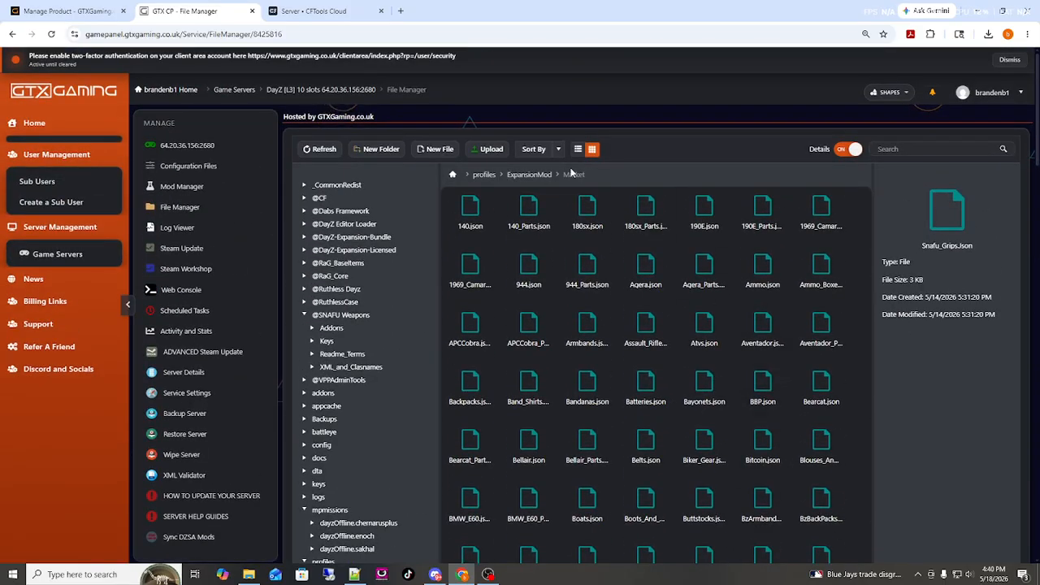
left_click(520, 174)
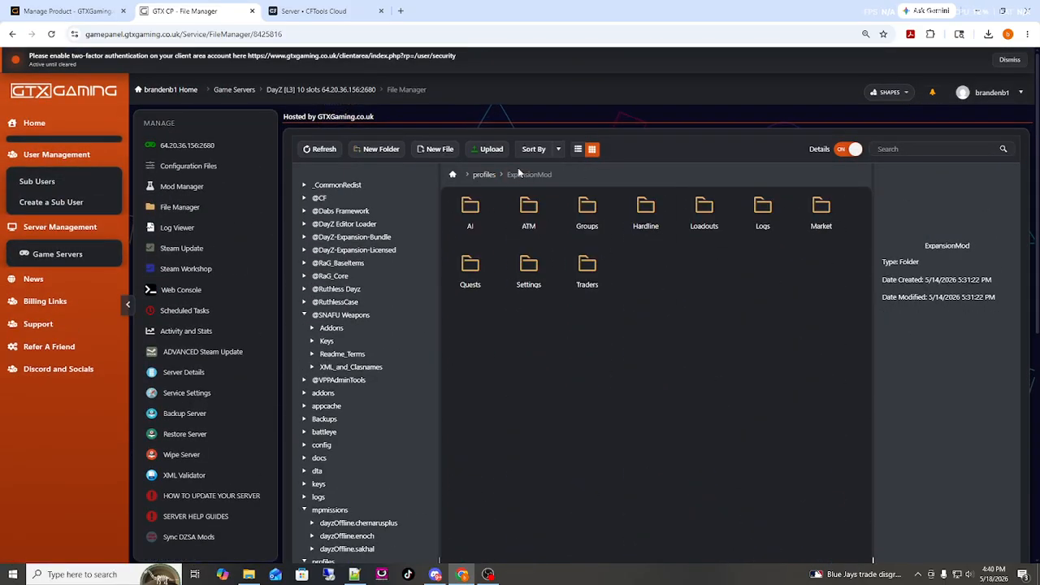
double_click(591, 263)
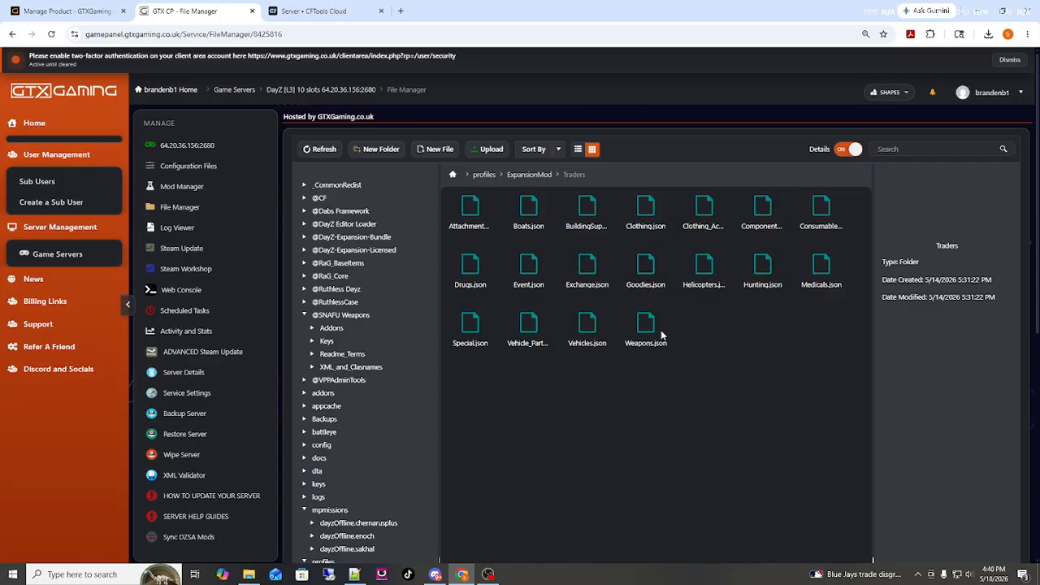
double_click(467, 323)
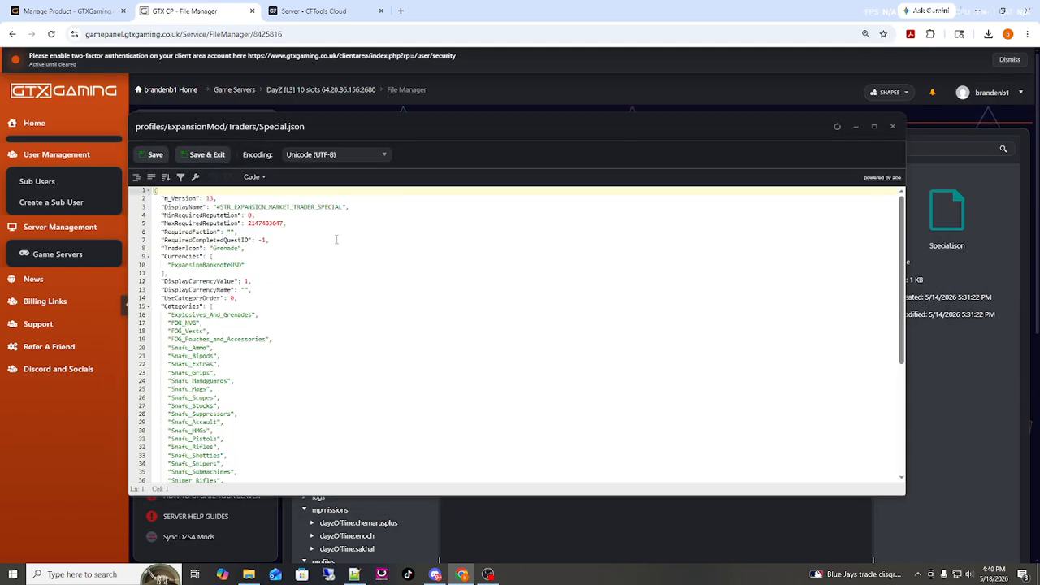
Step: Reposition the Special.json editor and examine the Snafu entries in its Categories list
left_click_drag(455, 125, 535, 94)
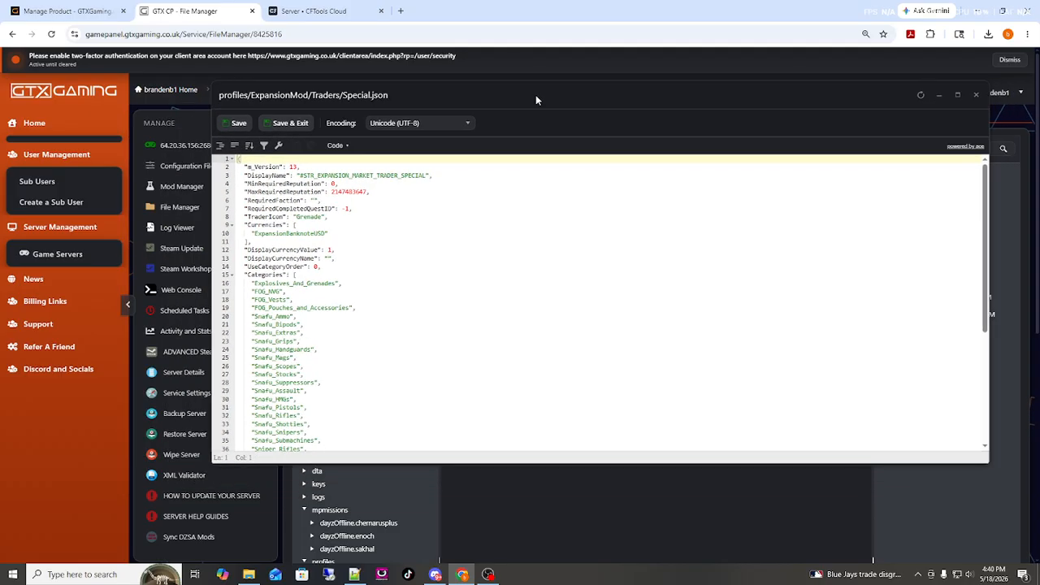
scroll(305, 228, "down", 3)
scroll(390, 203, "up", 3)
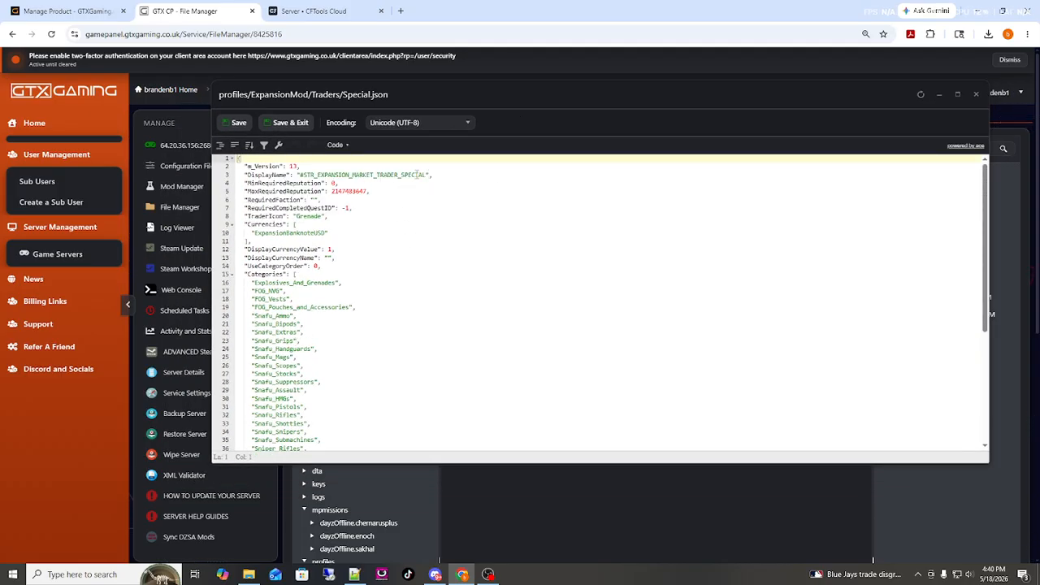
scroll(389, 215, "down", 3)
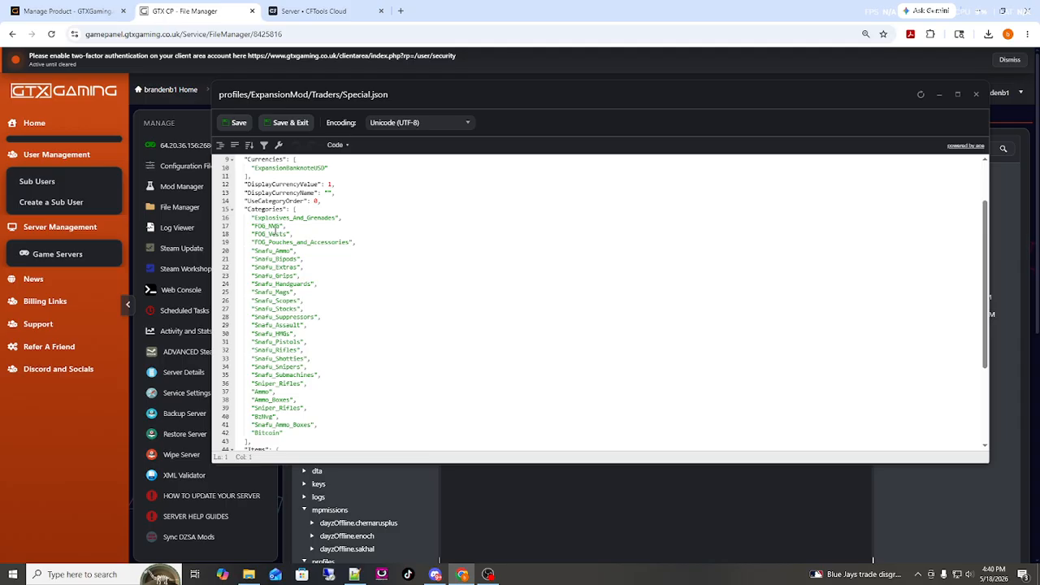
scroll(311, 236, "down", 2)
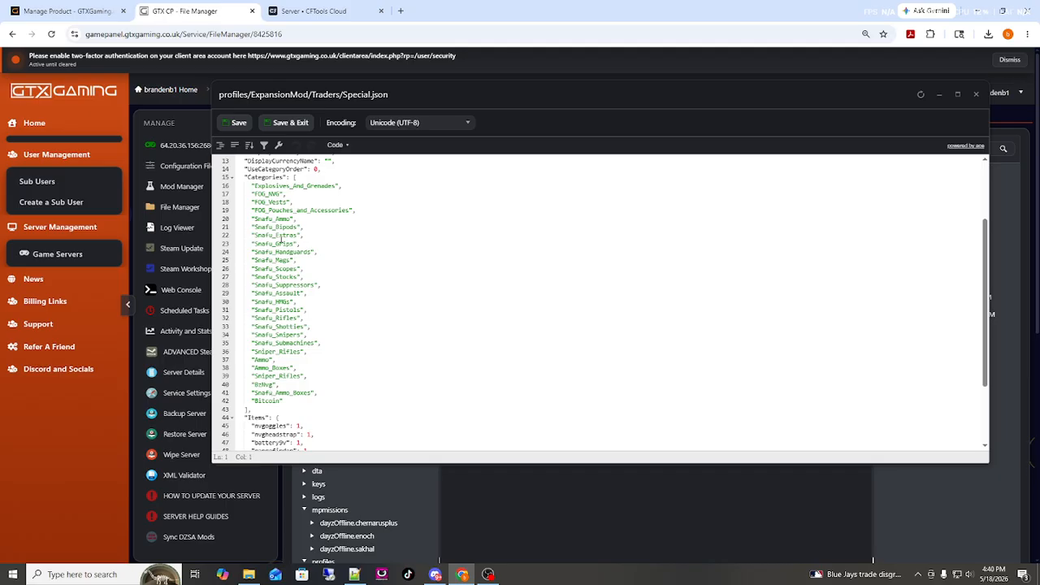
left_click(249, 575)
left_click_drag(302, 80, 708, 158)
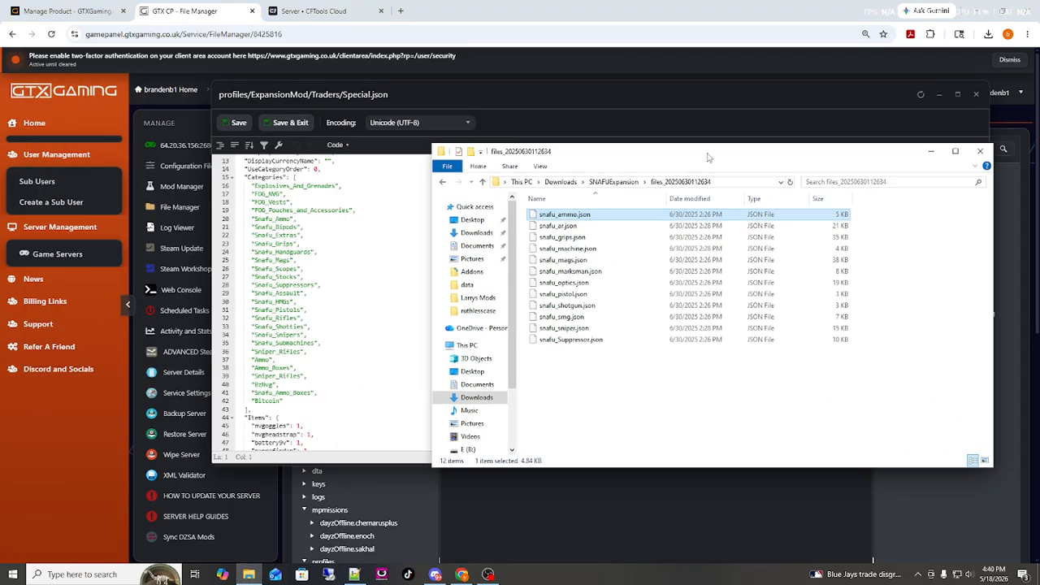
left_click(576, 215)
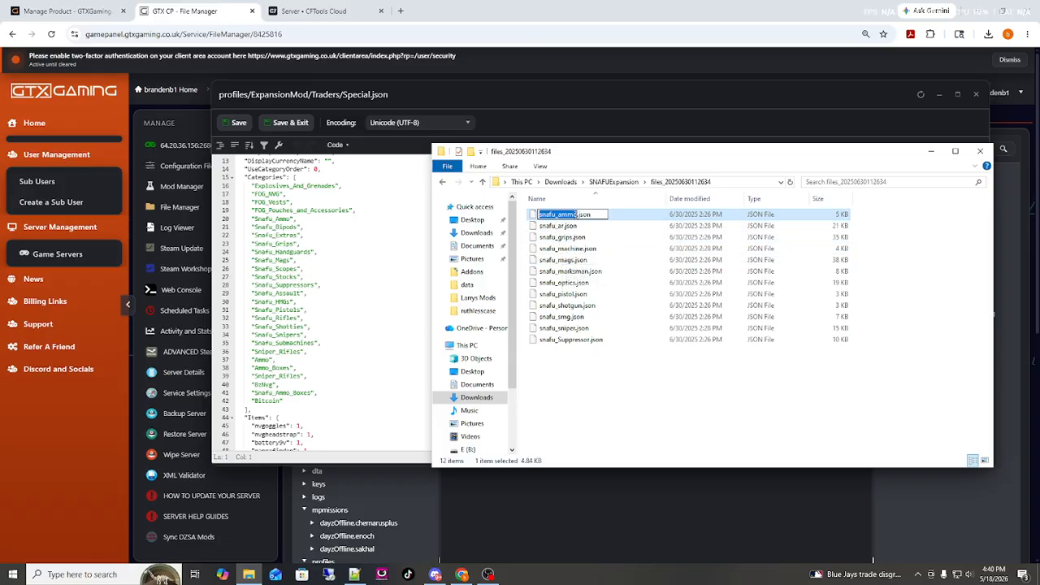
right_click(576, 214)
left_click(601, 255)
Step: Compare the Snafu_Ammo category and its neighbours with the downloaded file names, and save and exit Special.json
left_click(290, 219)
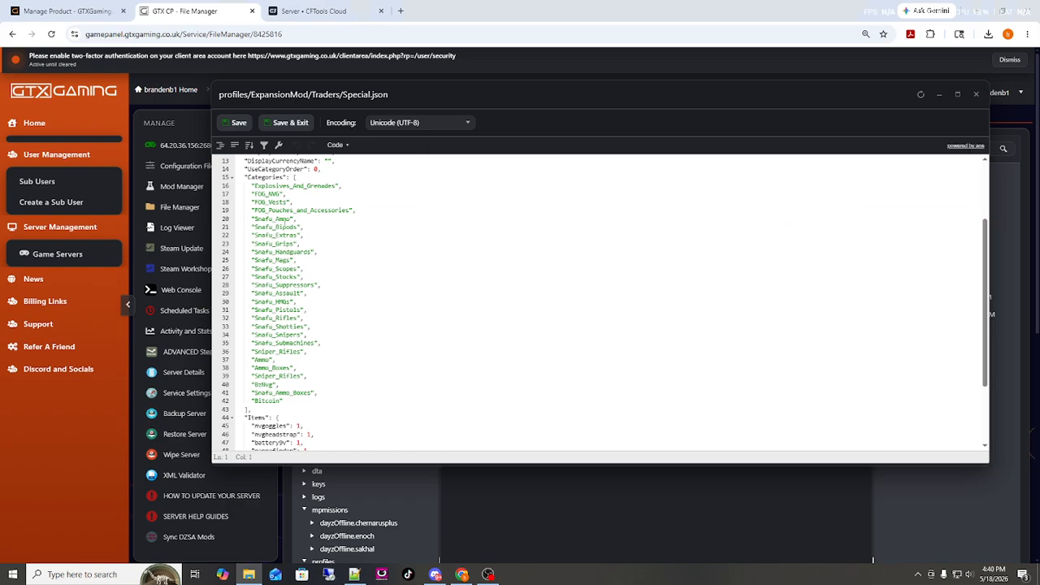
left_click_drag(290, 218, 270, 219)
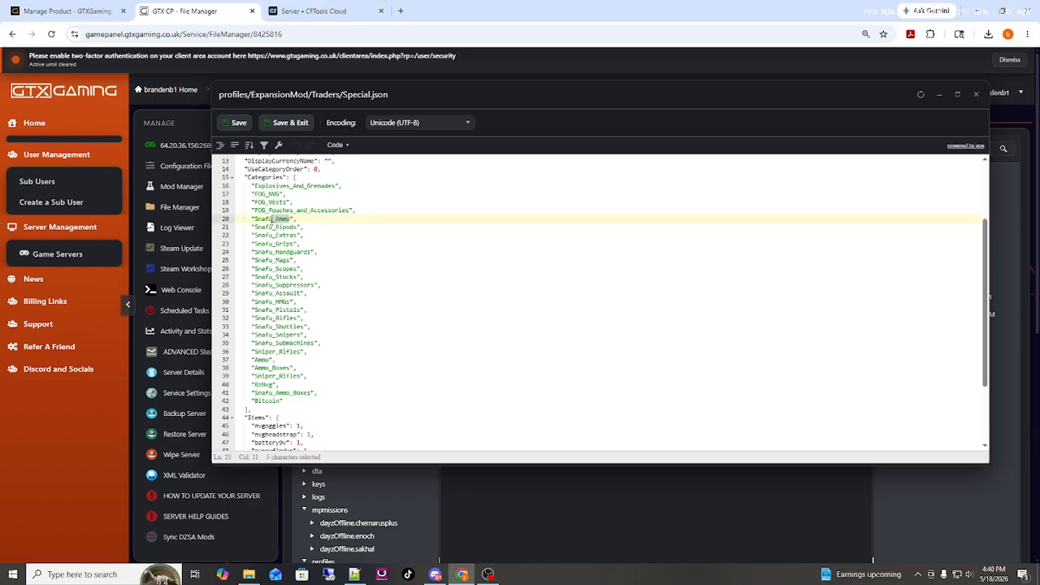
left_click(300, 219)
left_click(248, 574)
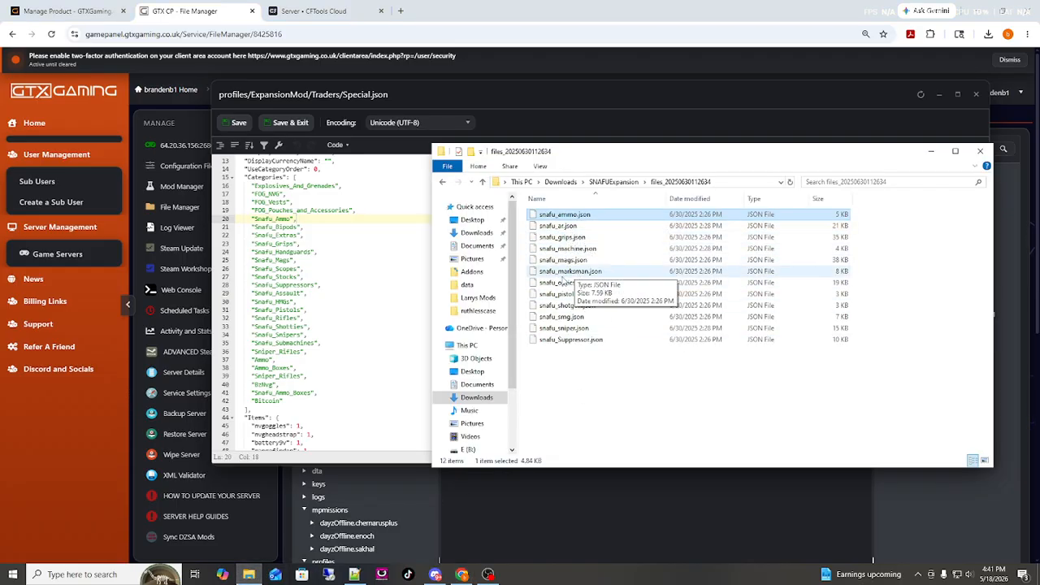
scroll(350, 268, "up", 3)
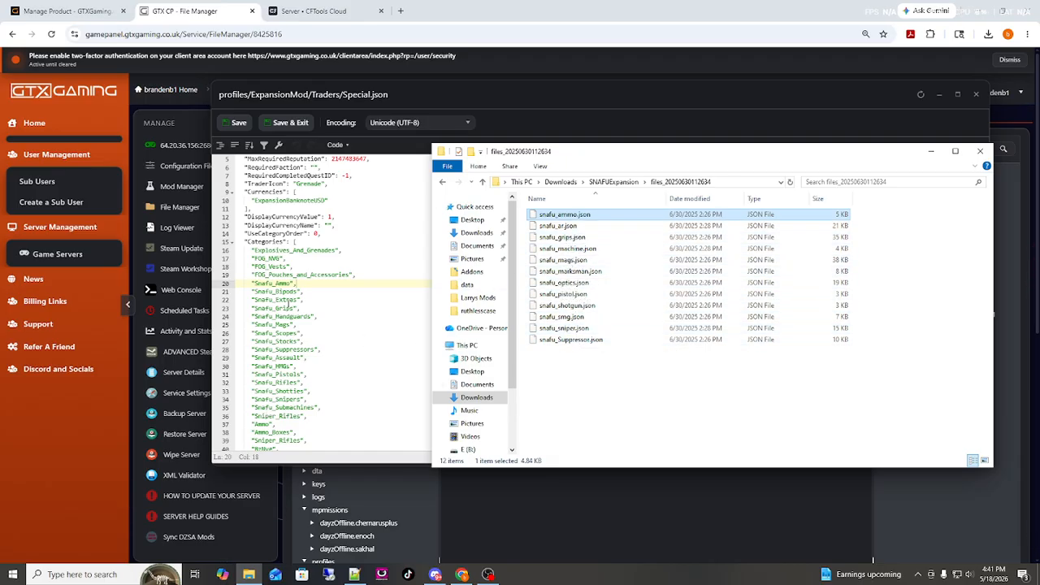
left_click(290, 122)
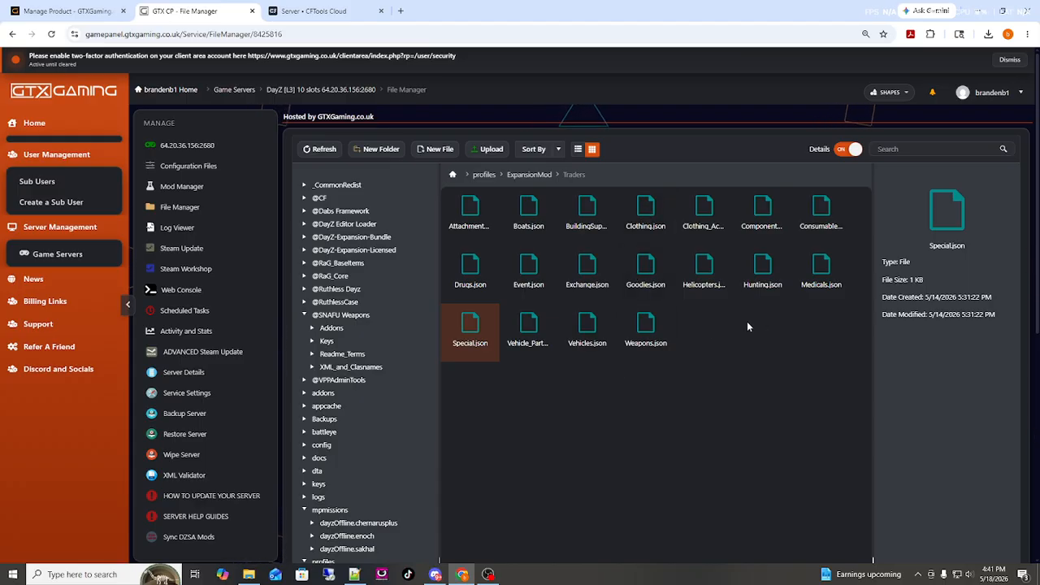
Step: Go back to the profiles/ExpansionMod/Market folder and open Snafu_Snipers.json for editing
left_click(529, 174)
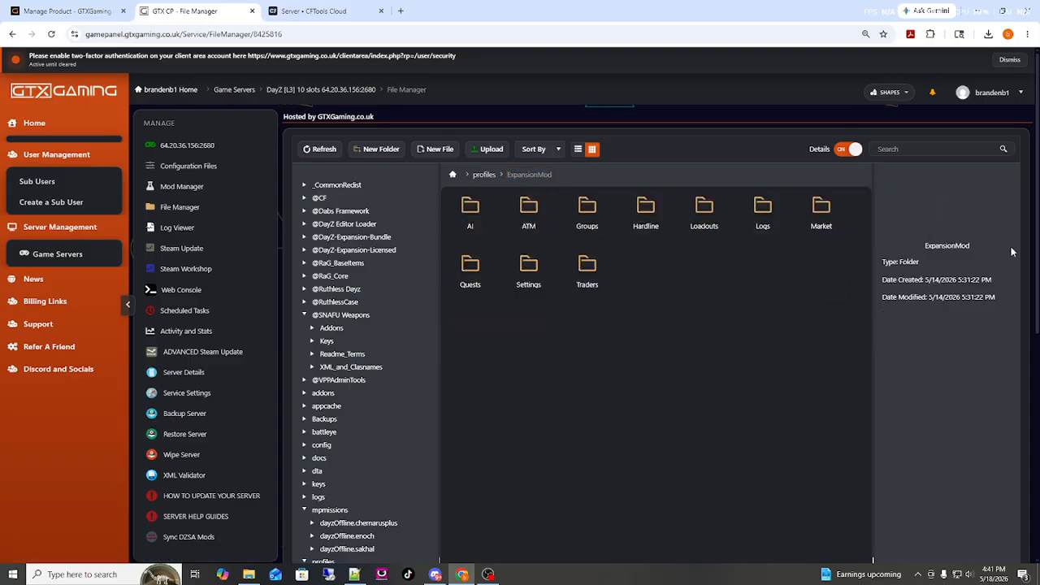
double_click(822, 210)
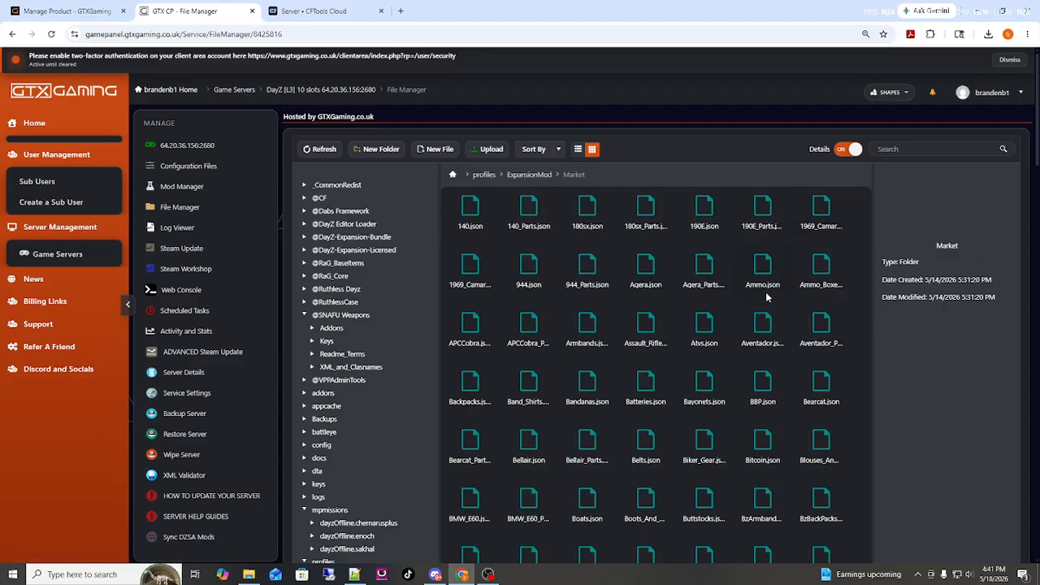
scroll(771, 285, "down", 20)
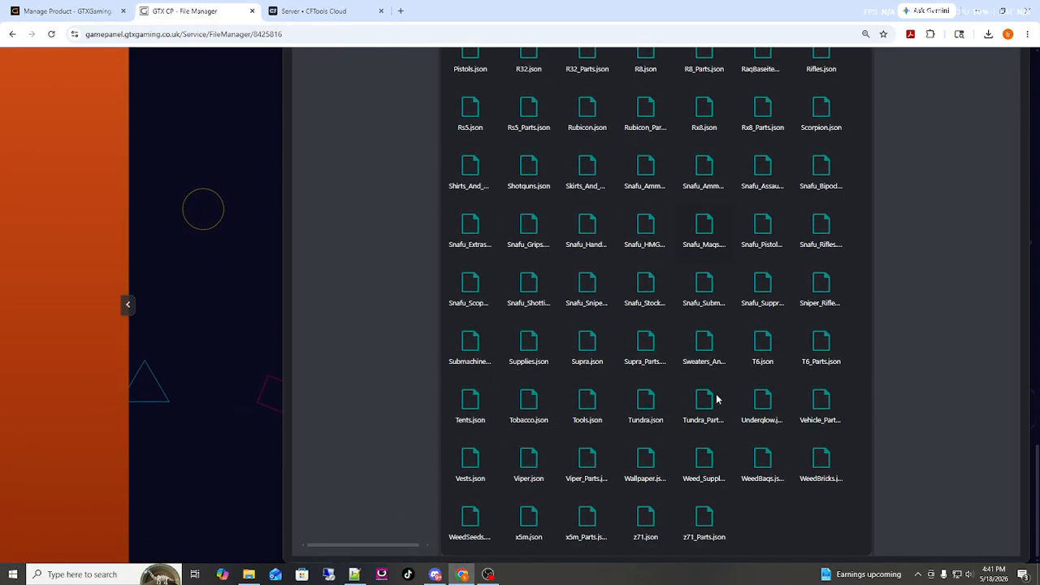
double_click(588, 286)
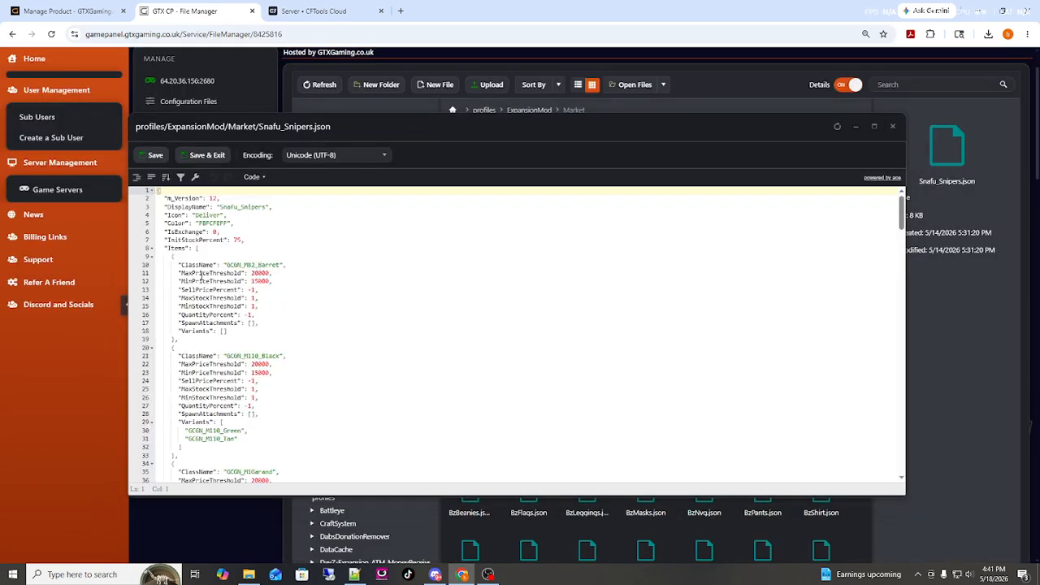
Step: Try duplicating the GCGN_M82_Barret item block directly below the original, select the copy's class name, and close Snafu_Snipers.json without saving
left_click_drag(171, 258, 180, 339)
right_click(221, 302)
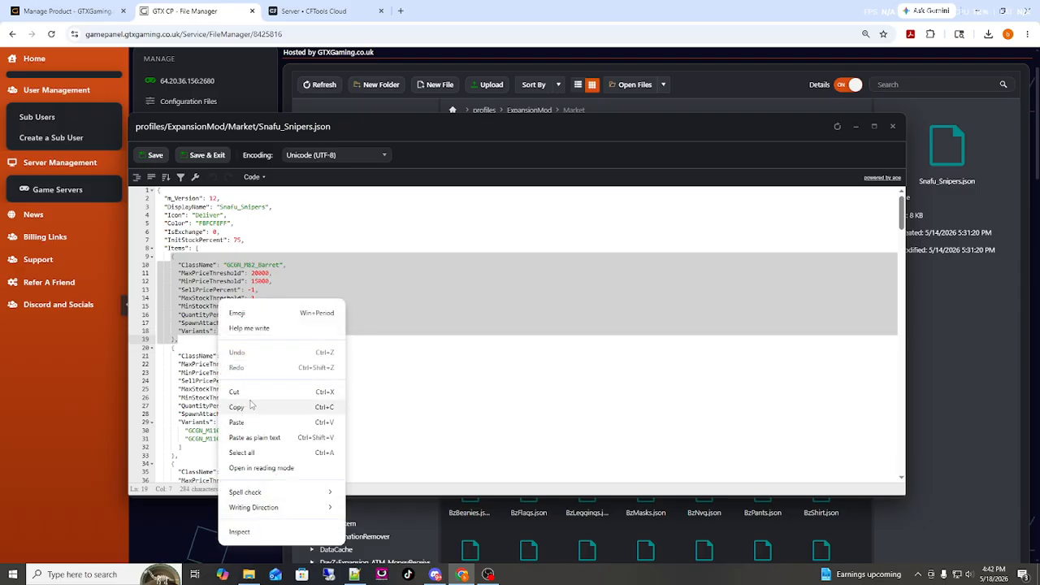
left_click(248, 406)
left_click(182, 341)
key("Return")
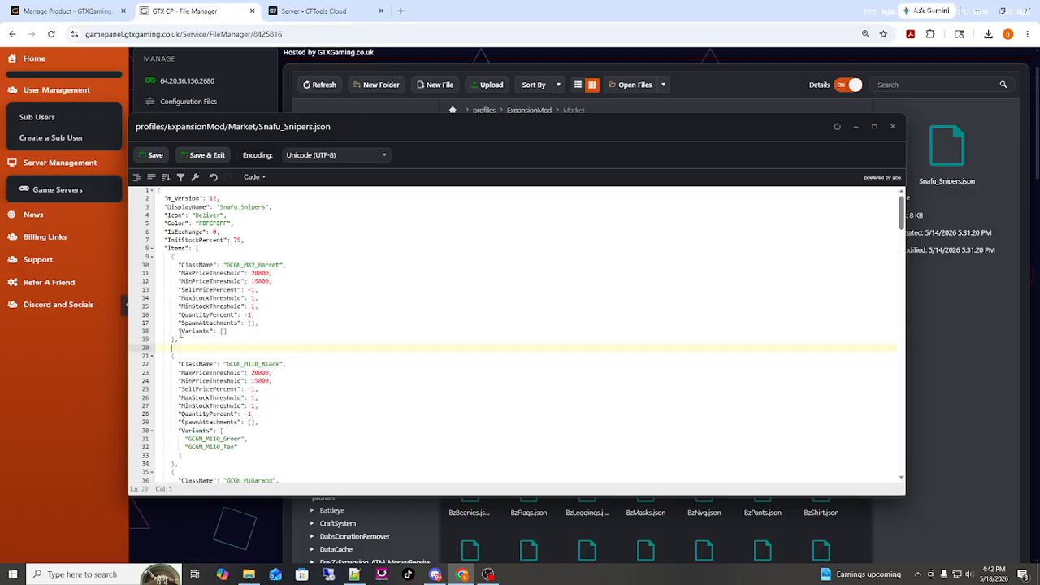
key("ctrl+v")
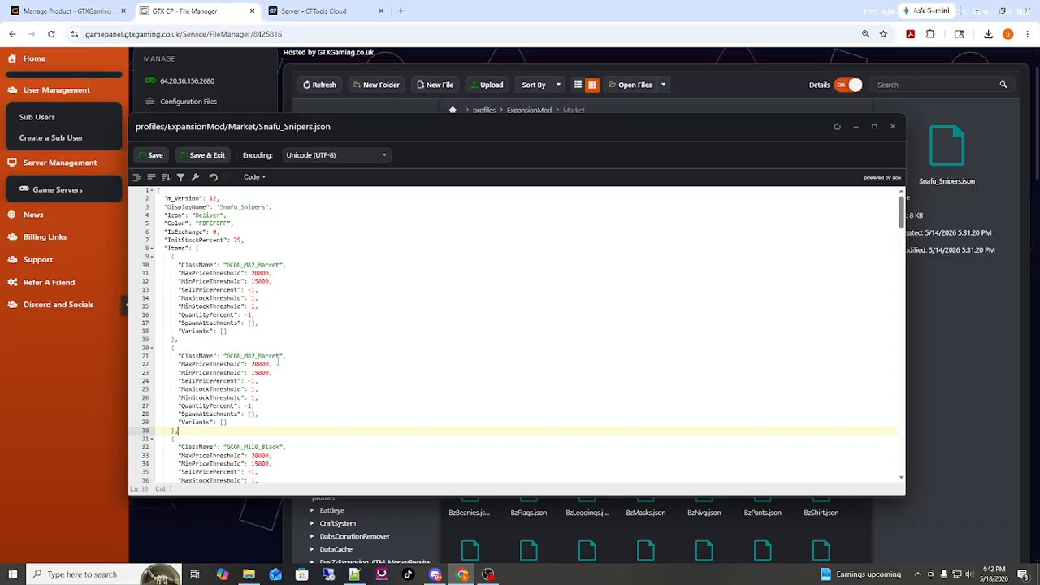
left_click_drag(280, 356, 225, 356)
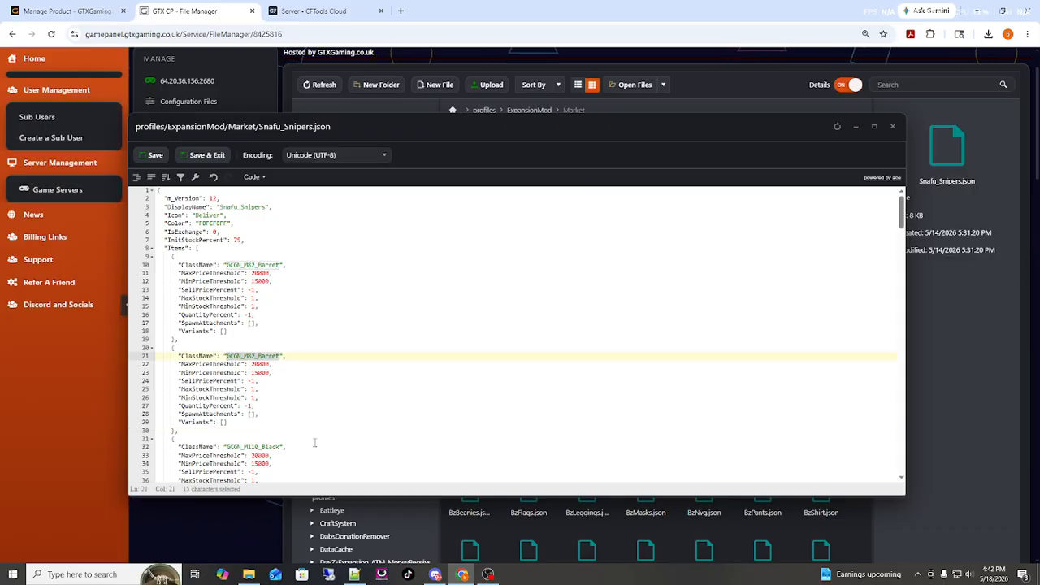
left_click(893, 127)
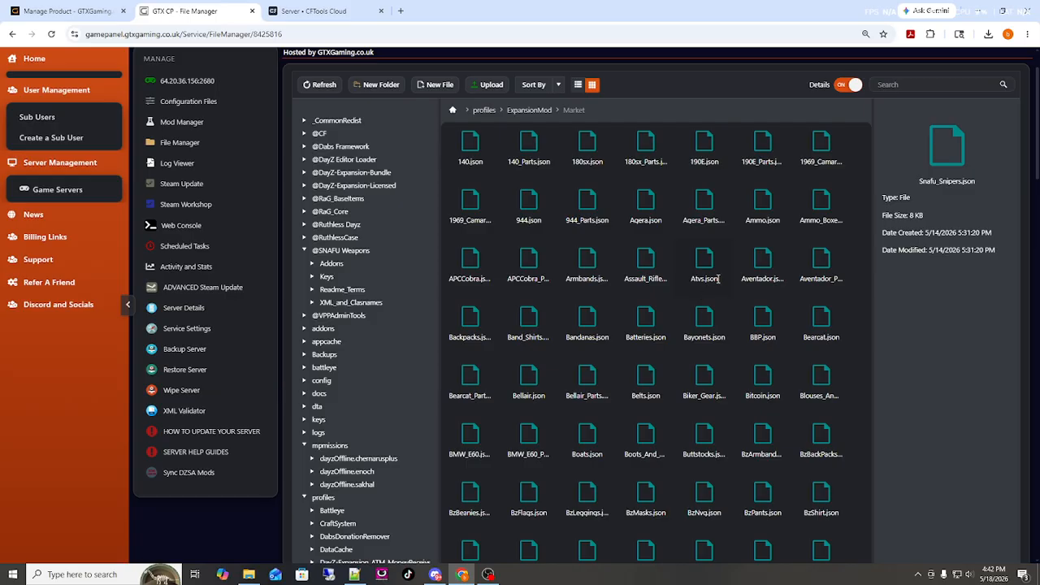
scroll(697, 295, "down", 3)
scroll(540, 382, "up", 4)
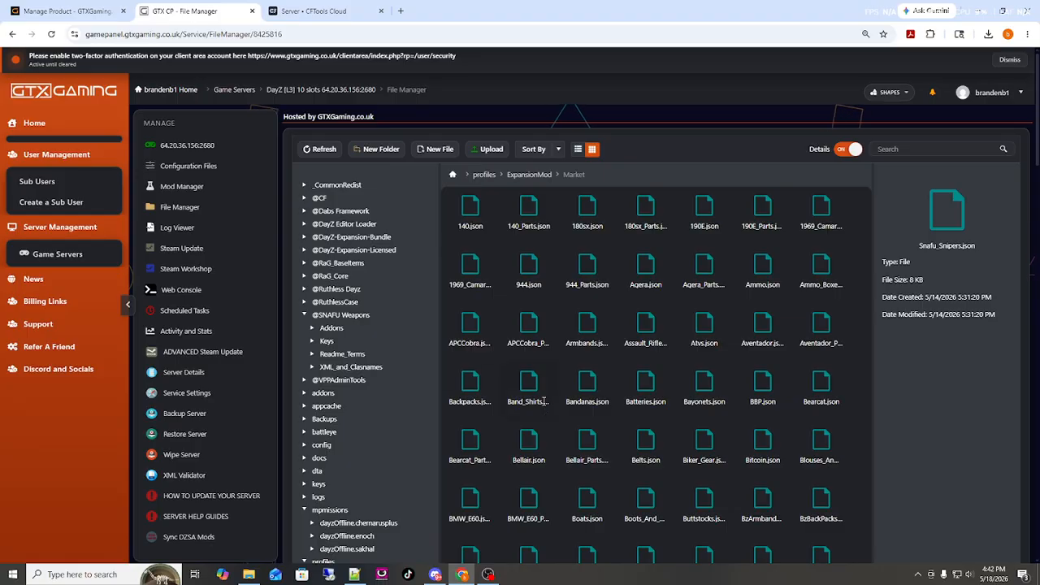
scroll(515, 204, "down", 1)
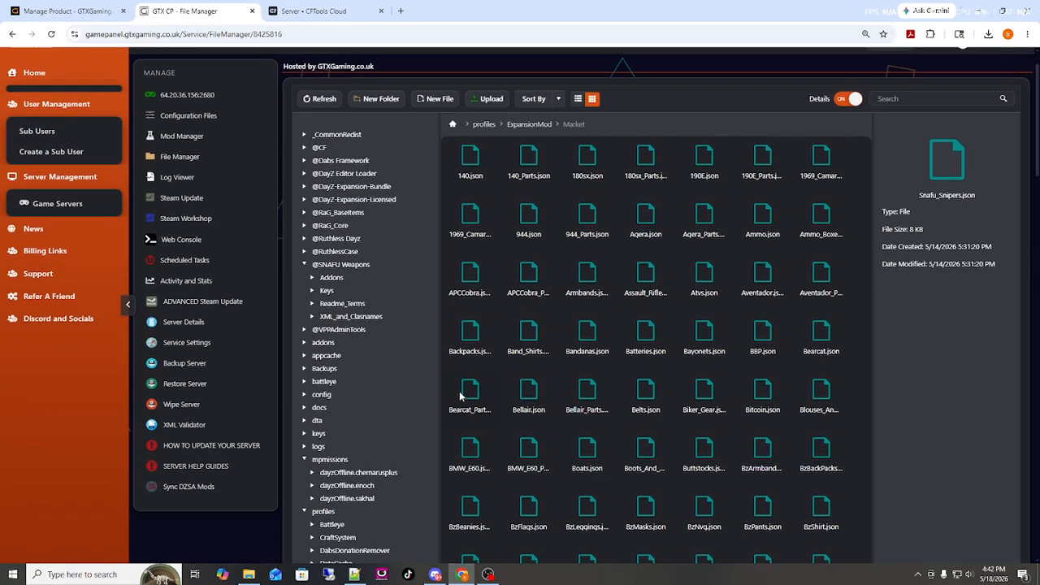
scroll(443, 398, "up", 1)
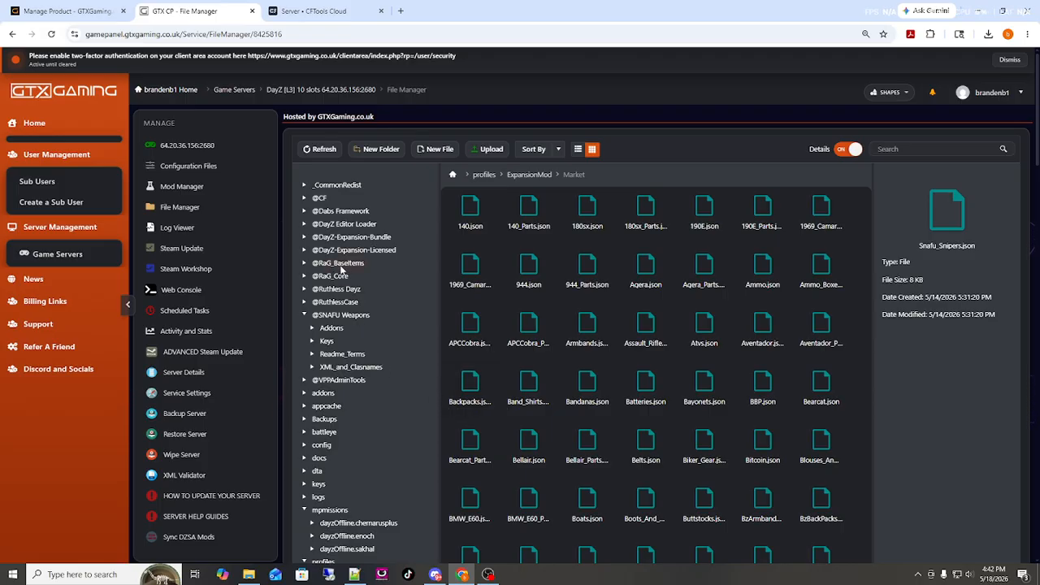
left_click(343, 317)
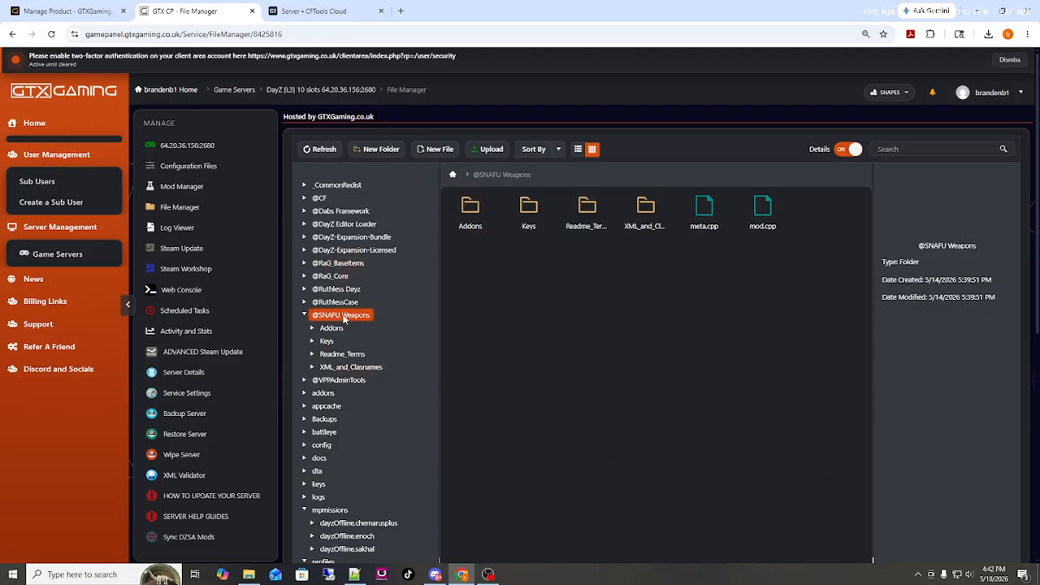
double_click(636, 219)
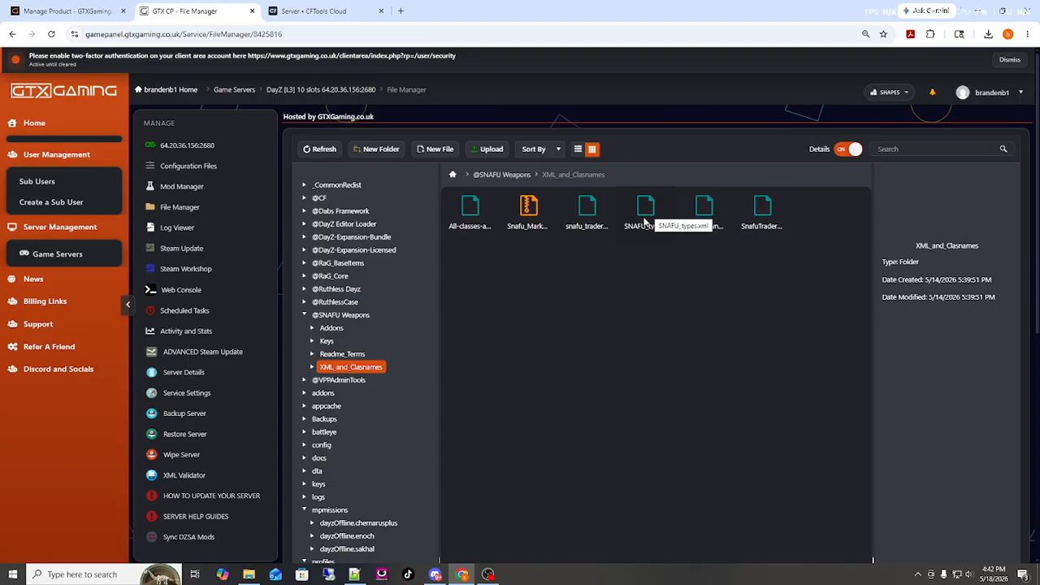
Step: Create a folder named Snafu_ce in mpmissions/dayzOffline.chernarusplus and open it
scroll(369, 416, "down", 4)
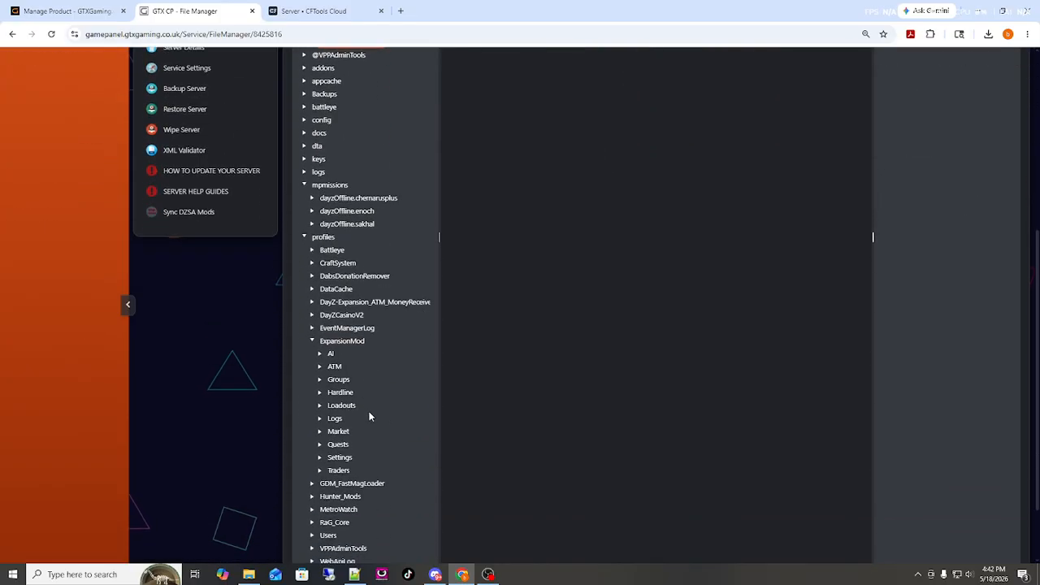
left_click(342, 185)
scroll(504, 284, "up", 4)
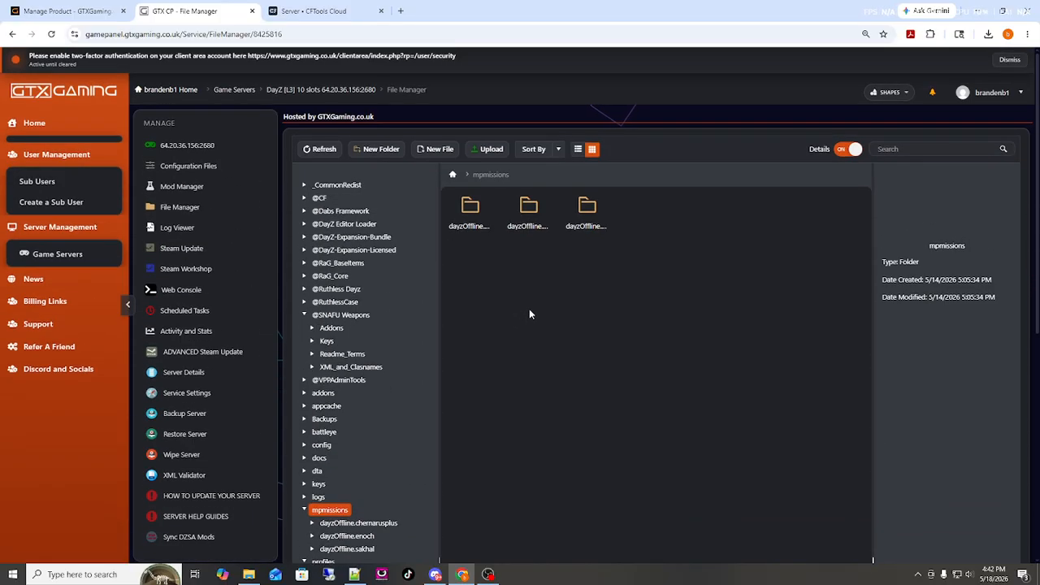
double_click(472, 211)
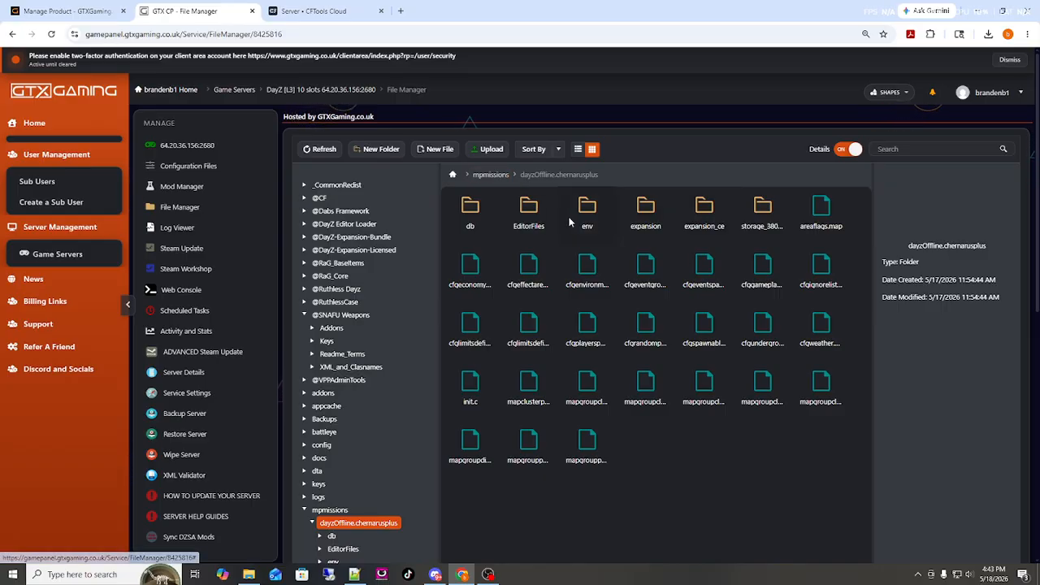
left_click(375, 148)
left_click_drag(508, 307, 423, 308)
type("Snafu_ce")
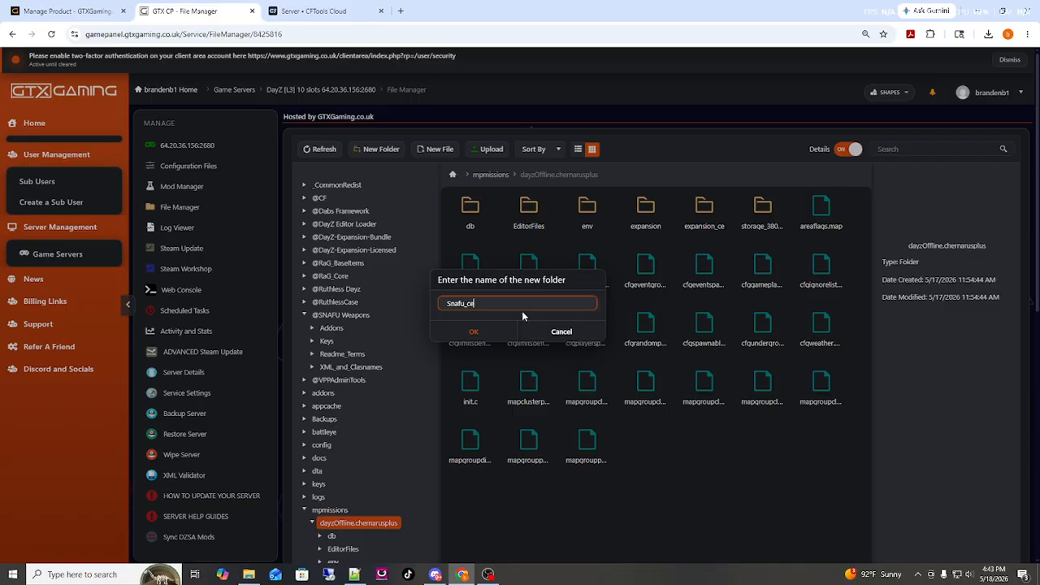
left_click(474, 331)
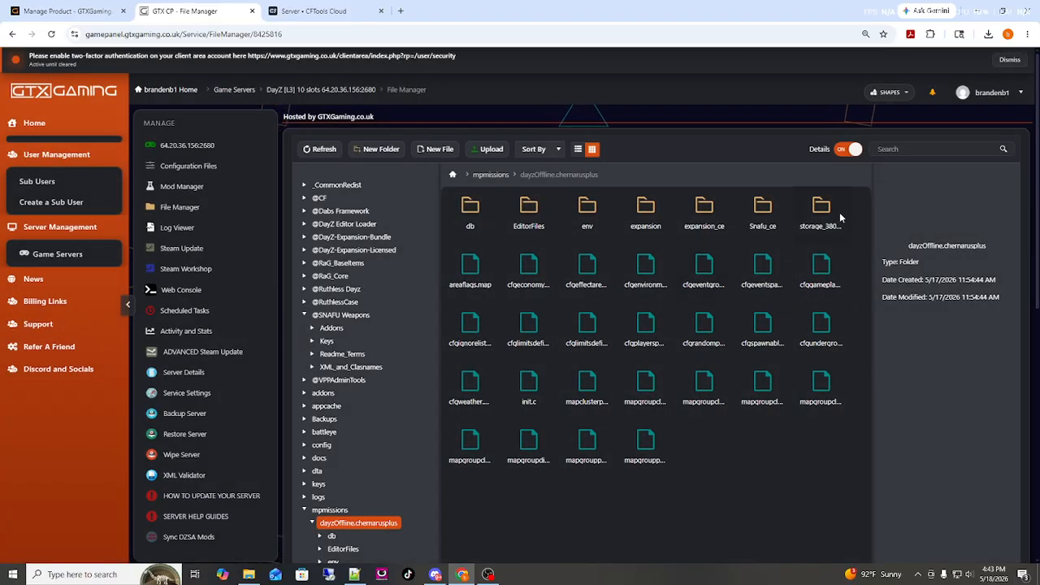
double_click(765, 211)
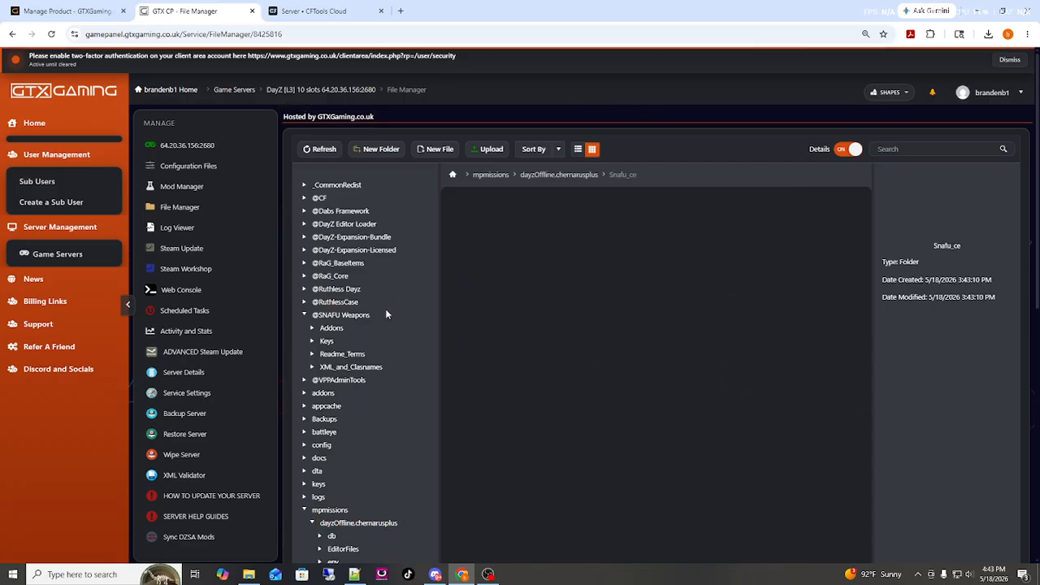
left_click(332, 316)
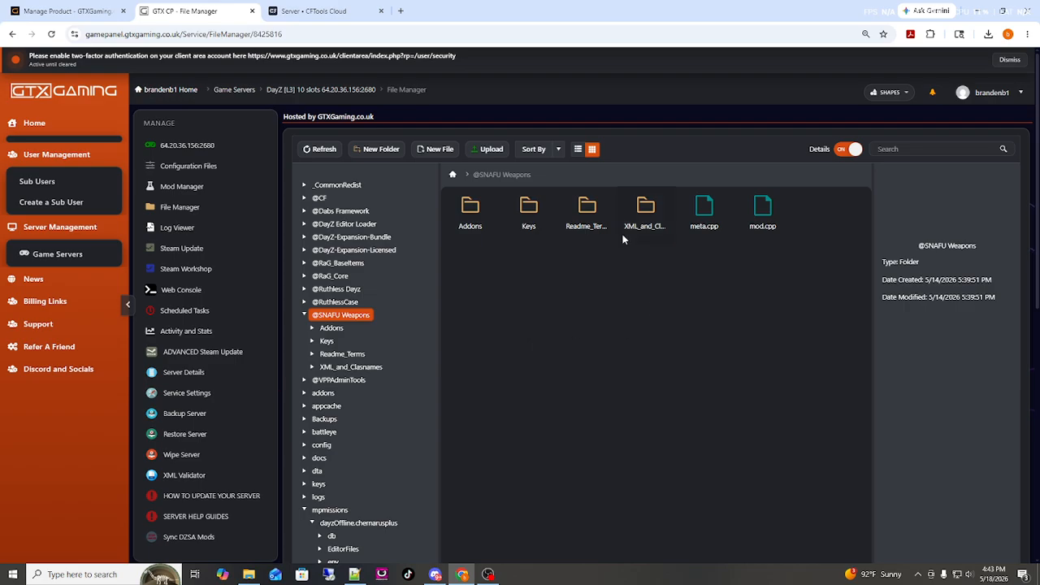
double_click(643, 223)
left_click(646, 214)
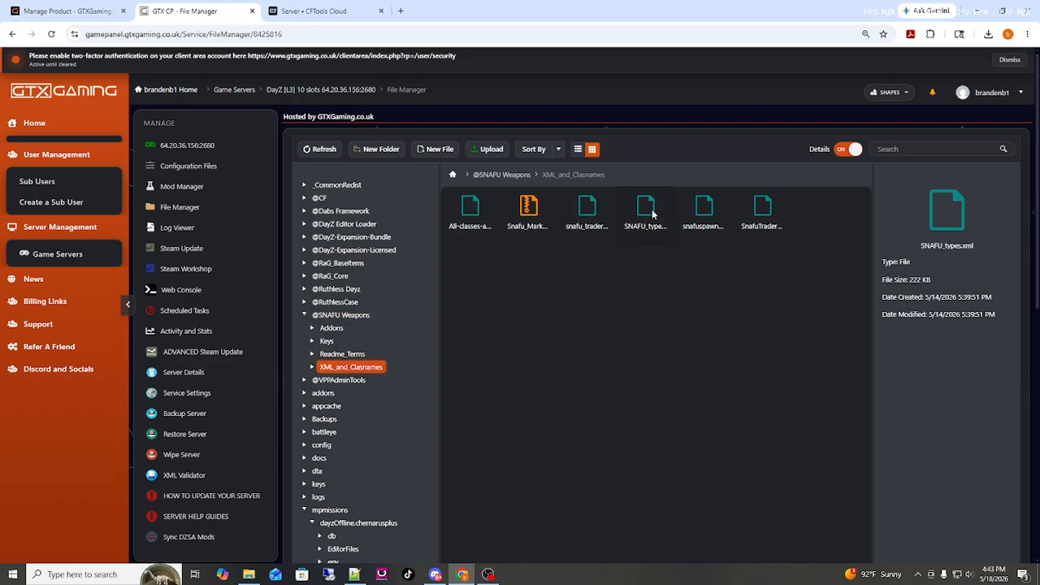
left_click_drag(647, 212, 334, 387)
scroll(406, 341, "down", 3)
scroll(491, 411, "down", 1)
scroll(354, 395, "up", 1)
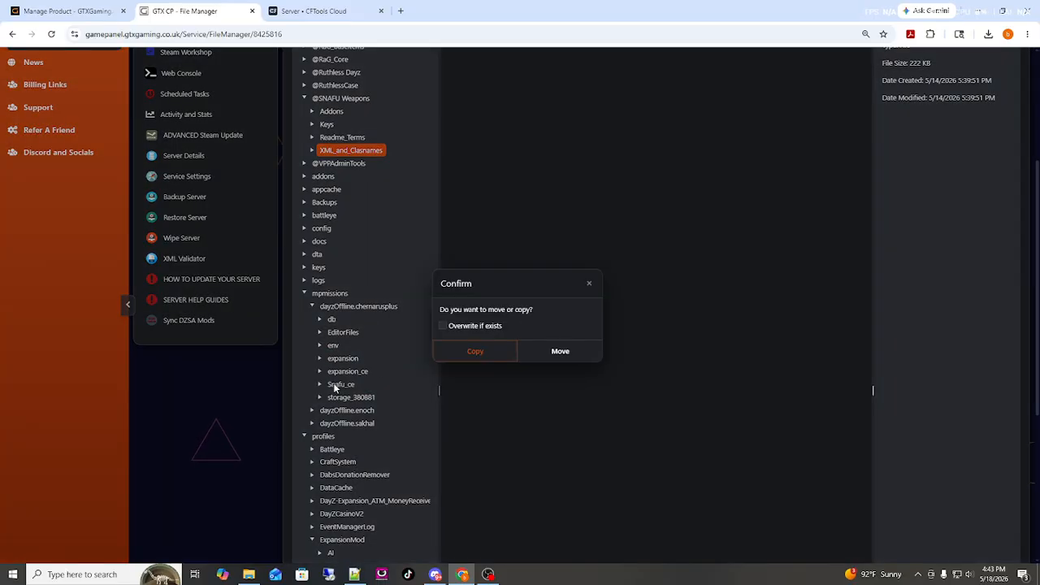
left_click(496, 349)
scroll(579, 384, "up", 4)
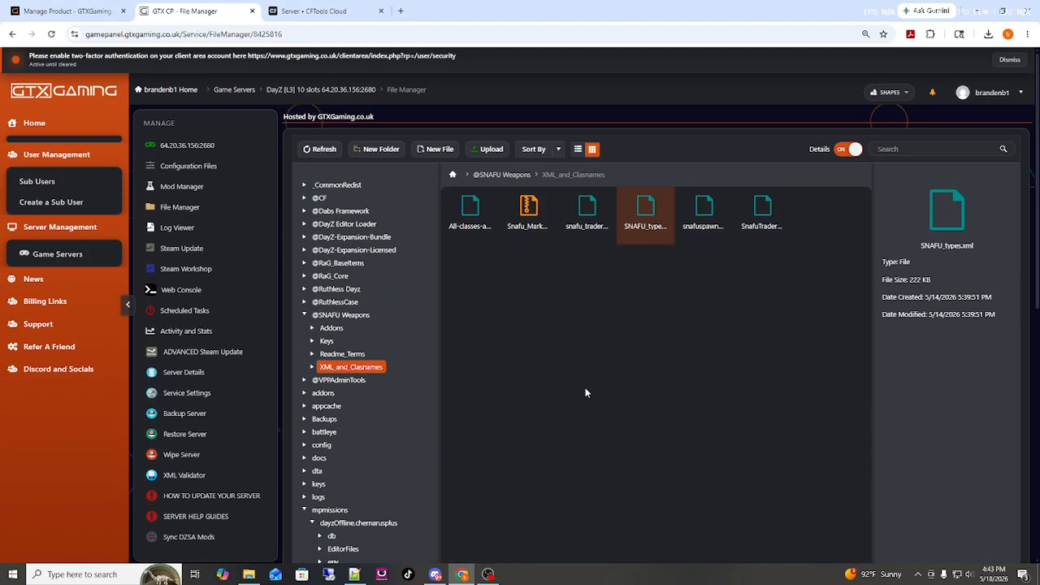
Step: Copy snafuspawnabletypes25percent.xml from XML_and_Clasnames into the mission's Snafu_ce folder
left_click(703, 207)
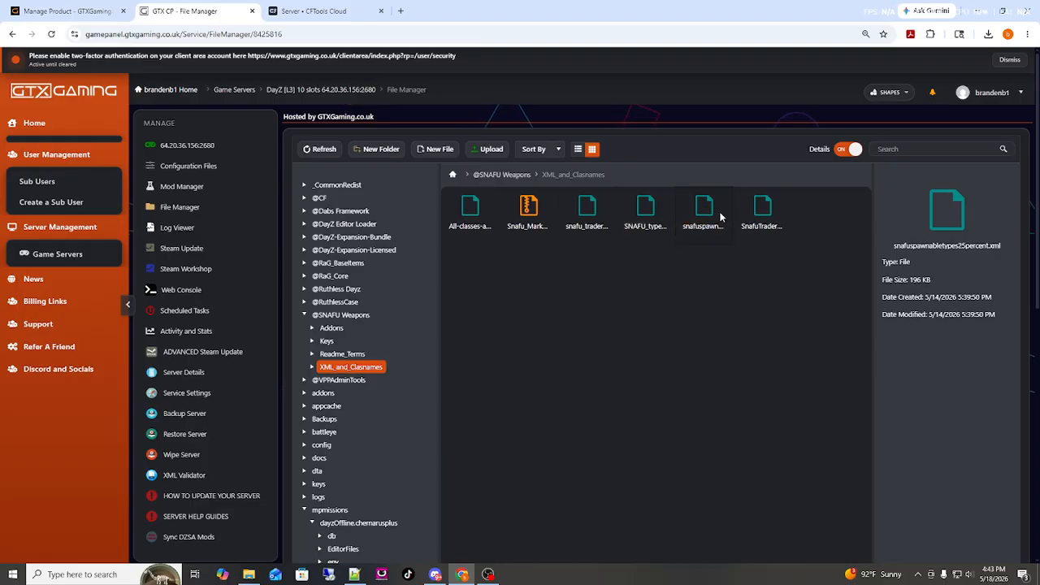
left_click_drag(703, 208, 338, 225)
scroll(488, 406, "down", 5)
left_click(473, 355)
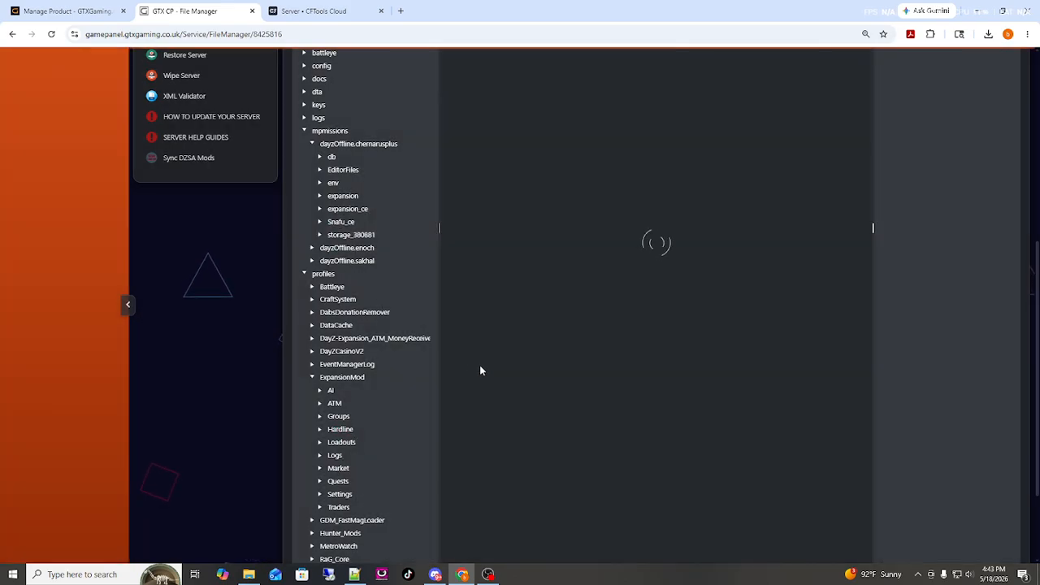
Step: Go to the Snafu_ce folder, rename SNAFU_types.xml as snafu_types.xml, and check its full name
scroll(558, 400, "down", 4)
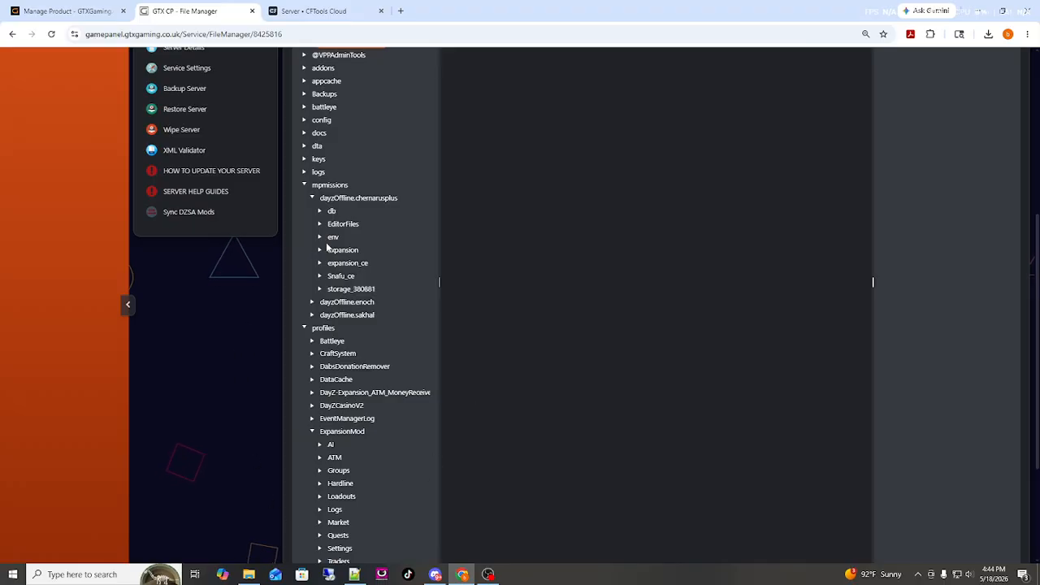
left_click(331, 277)
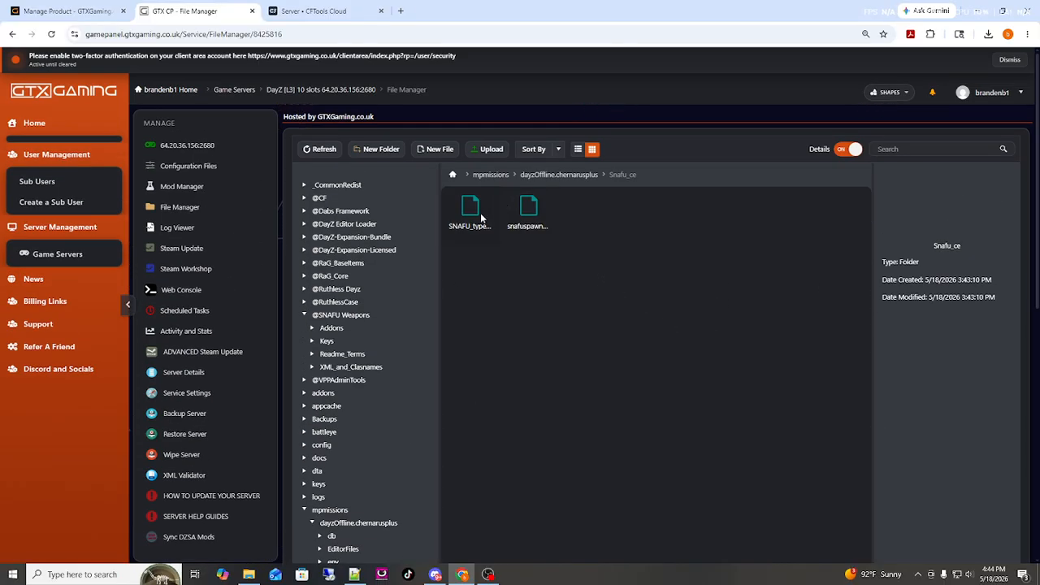
left_click(469, 213)
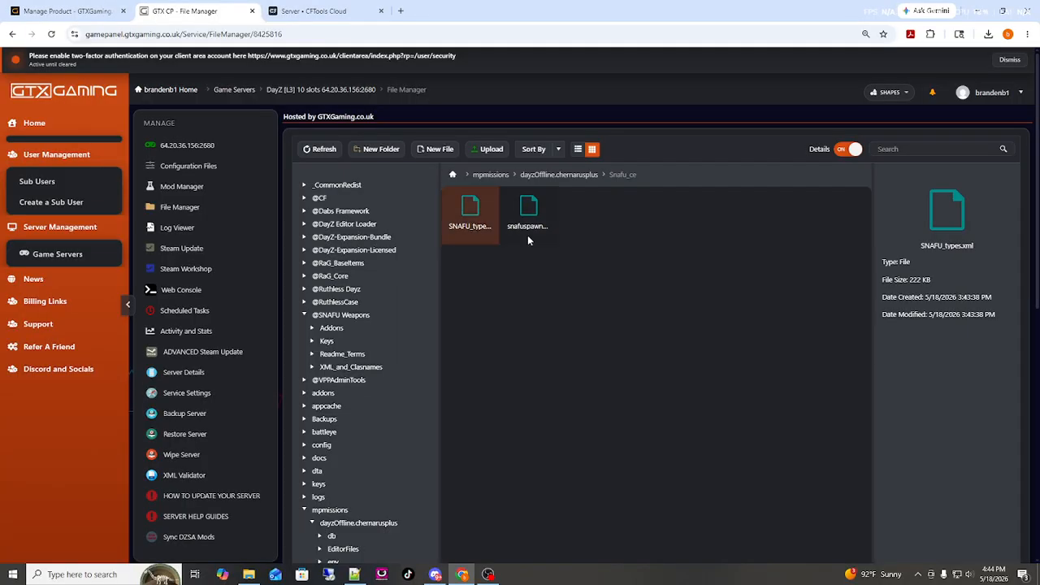
right_click(474, 230)
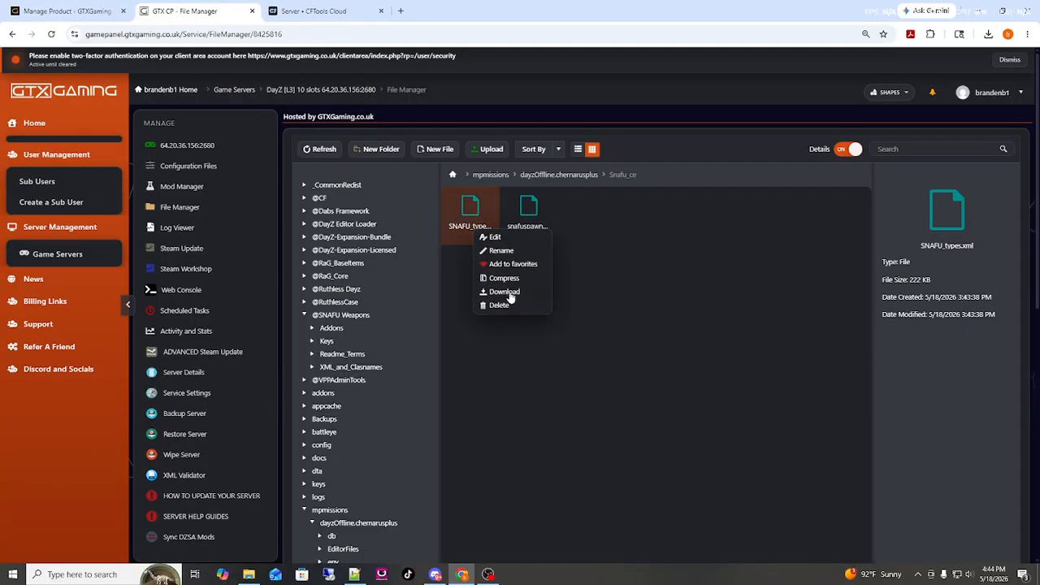
left_click(501, 250)
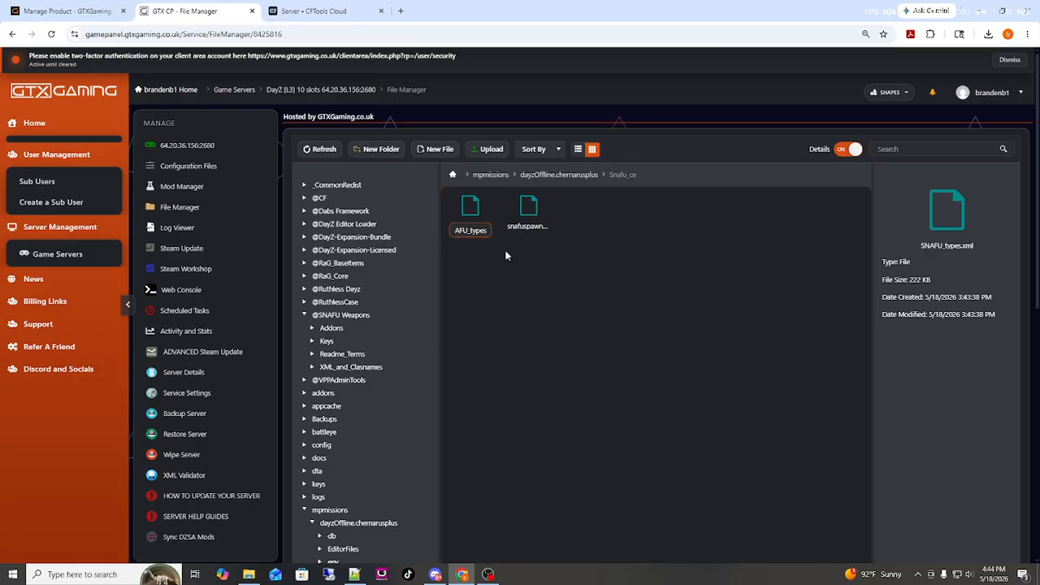
left_click_drag(468, 231, 433, 237)
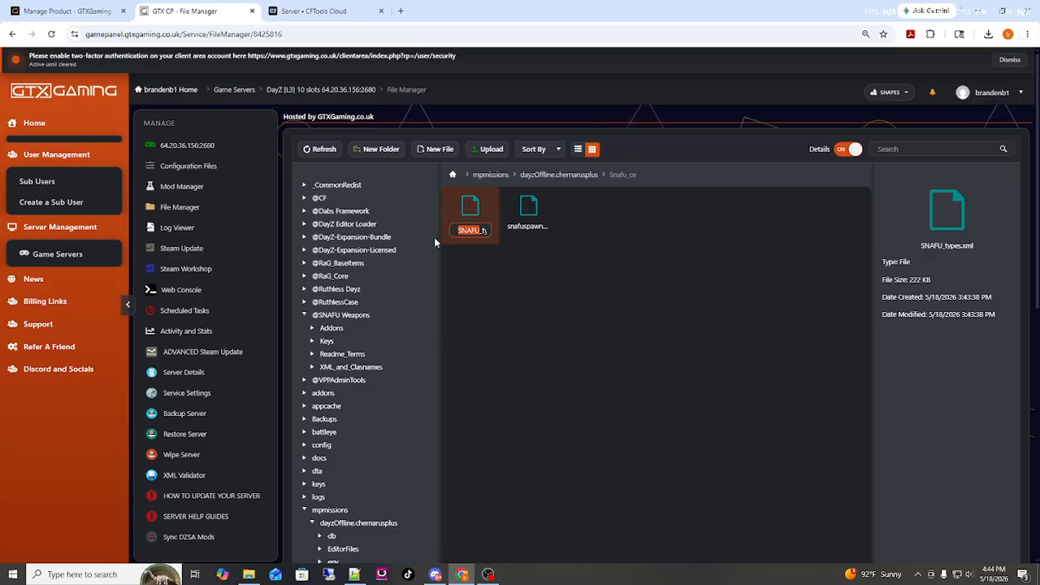
type("snafu_typ")
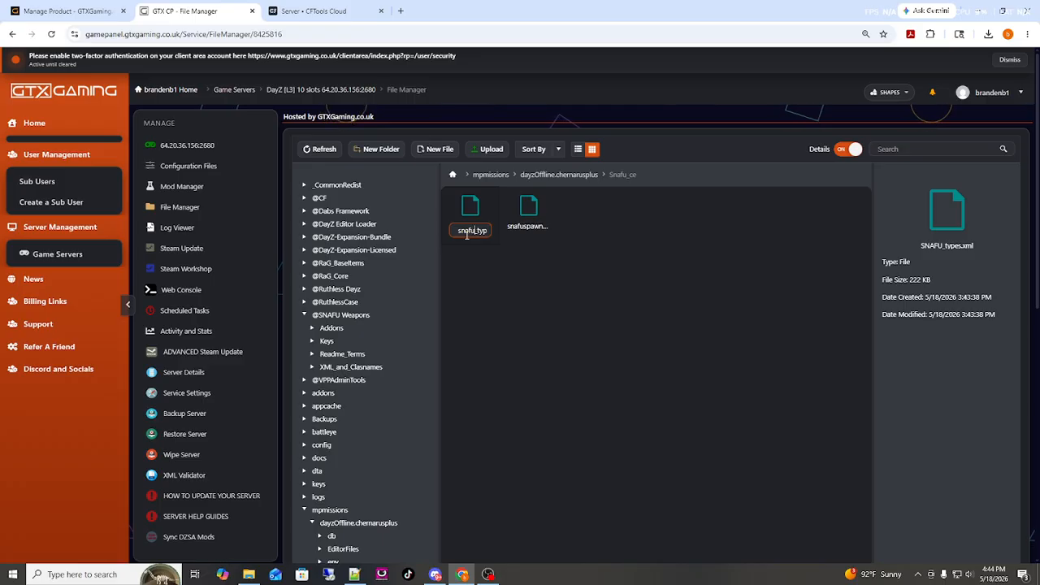
key("Return")
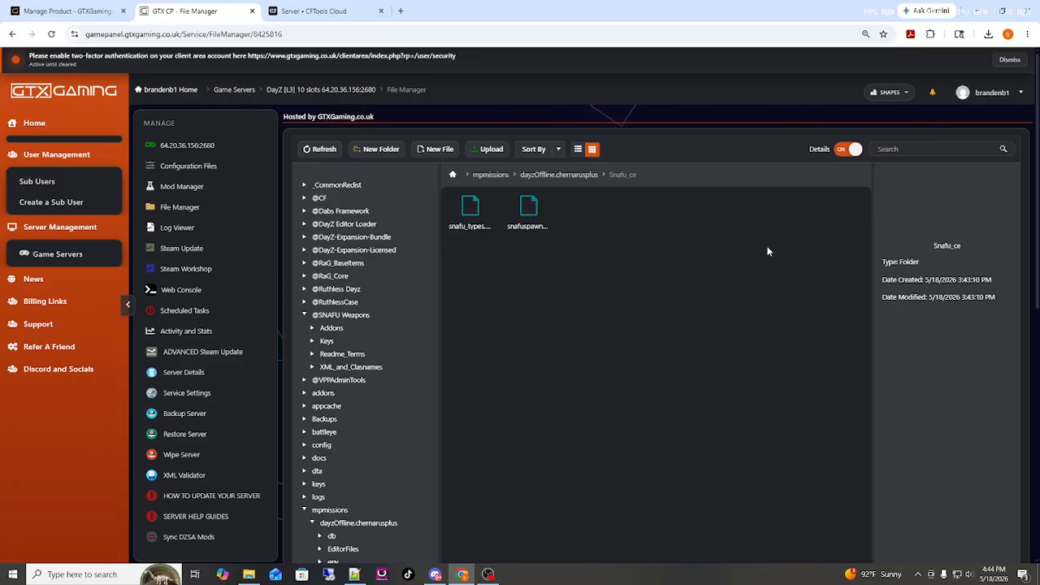
left_click(469, 208)
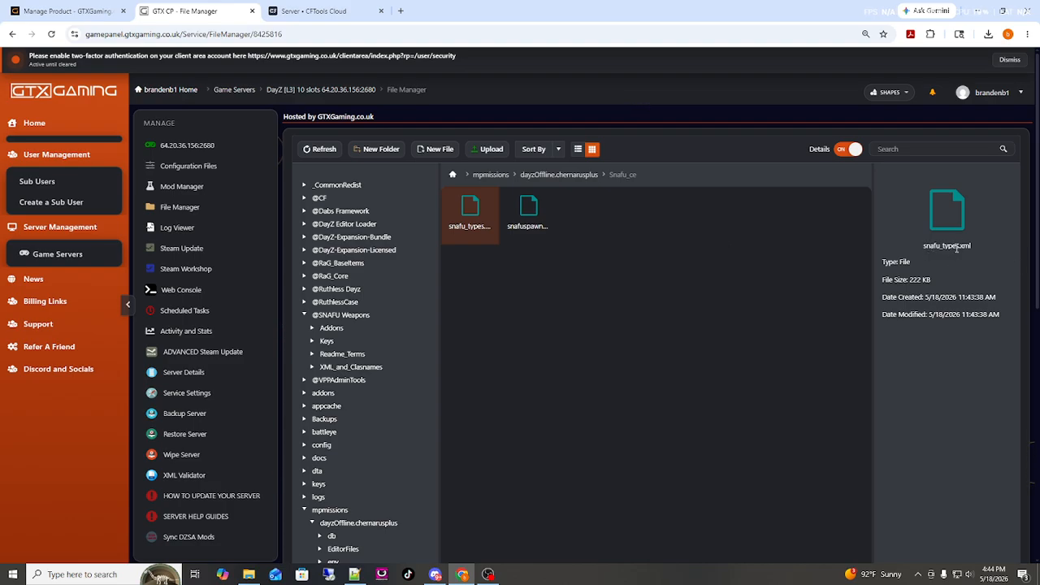
Step: Rename snafuspawnabletypes25percent.xml in Snafu_ce as snafuspawnabletypes.xml and check its full name
left_click(526, 211)
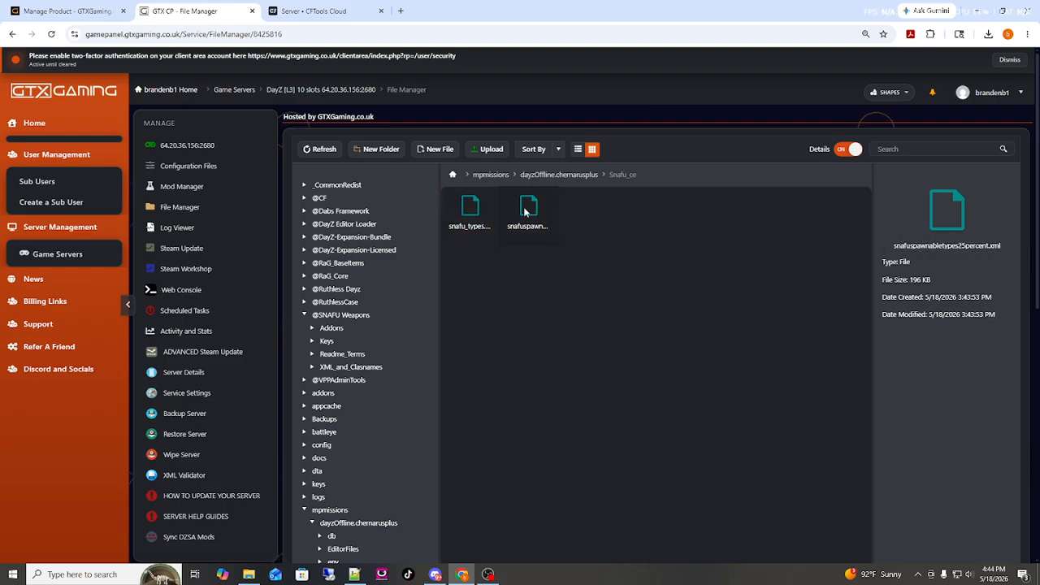
right_click(525, 213)
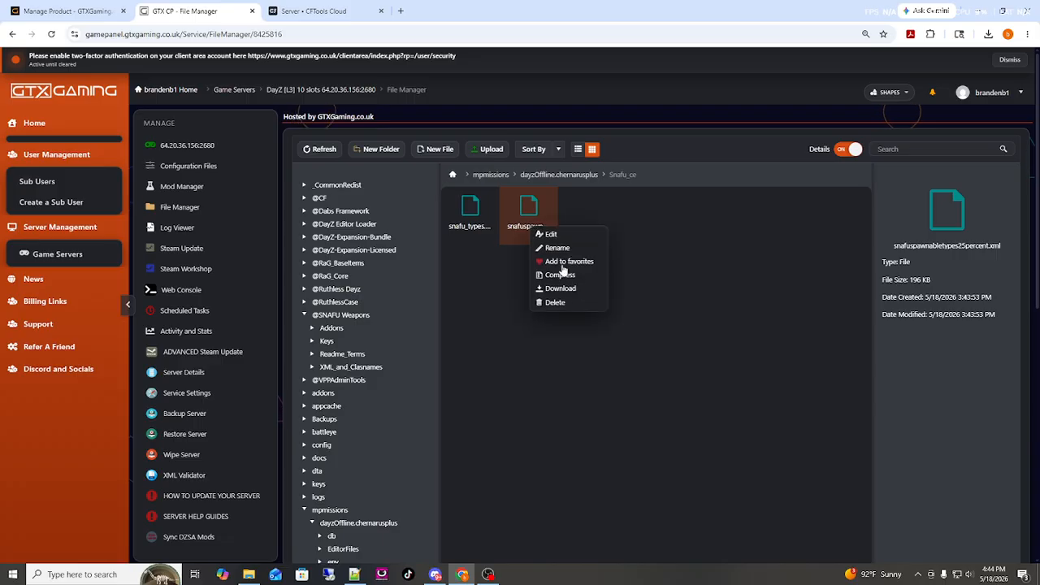
left_click(561, 250)
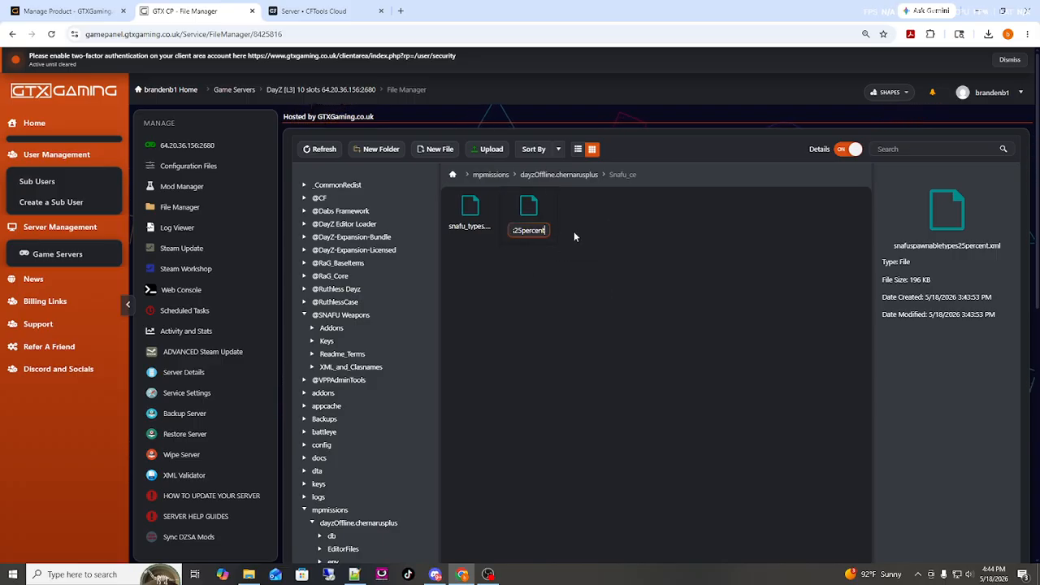
key("BackSpace")
key("BackSpace")
key("BackSpace")
key("BackSpace")
key("BackSpace")
key("BackSpace")
key("BackSpace")
key("Return")
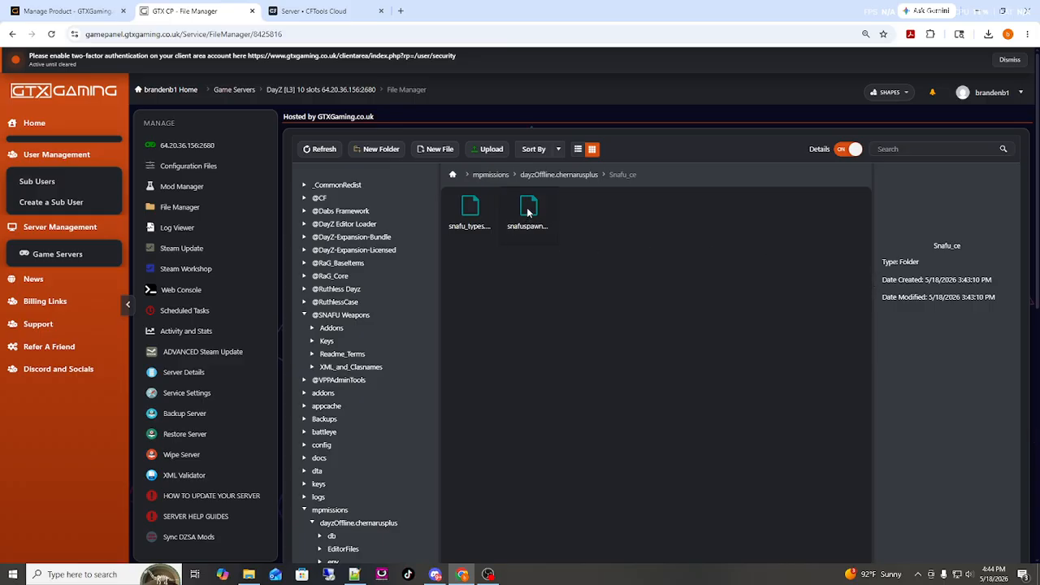
left_click(528, 212)
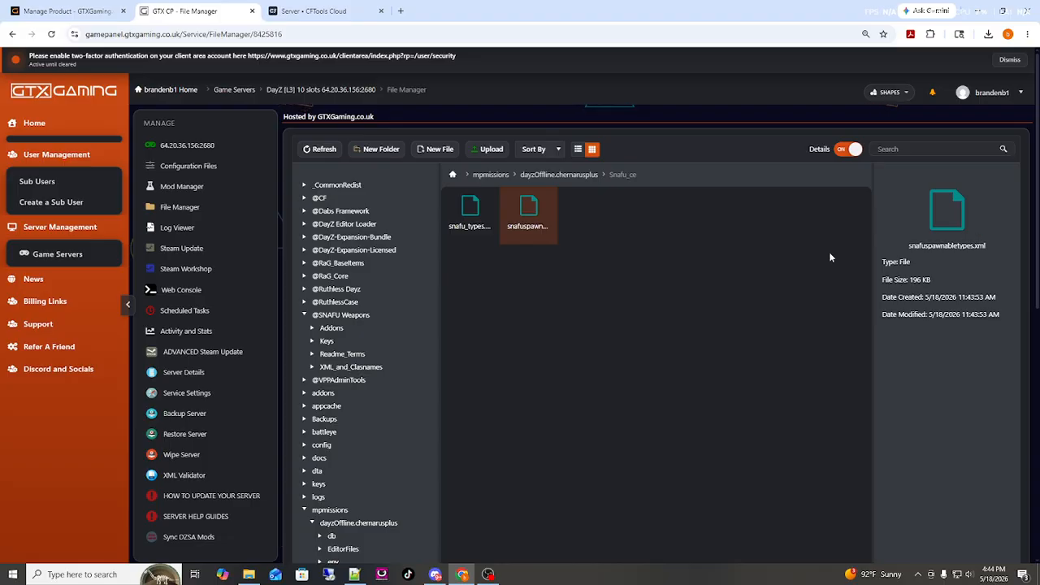
Step: Open cfgeconomycore.xml in dayzOffline.chernarusplus for editing and copy the whole expansion_ce folder block, including its closing ce tag
left_click(552, 177)
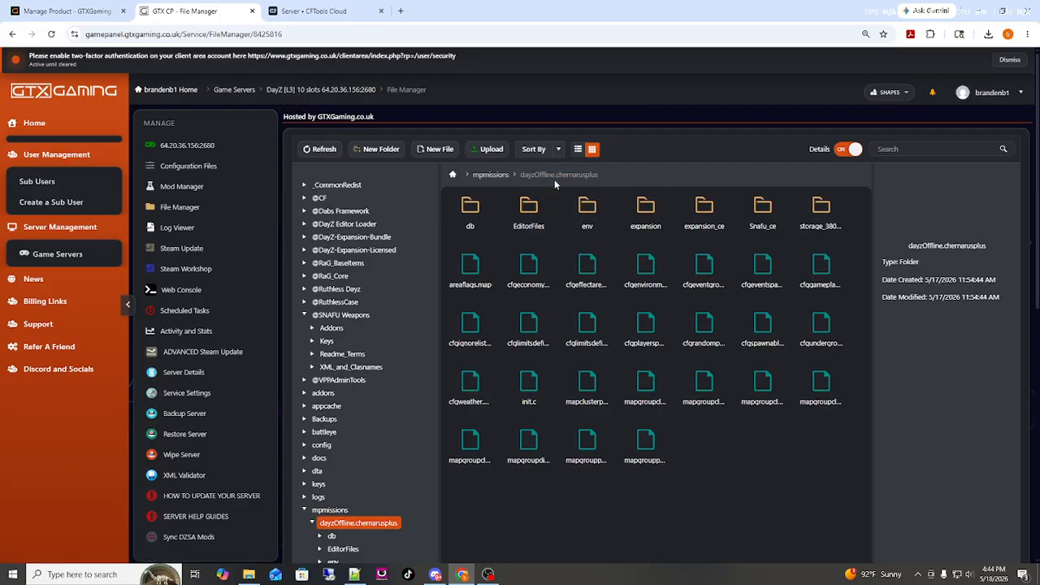
double_click(528, 265)
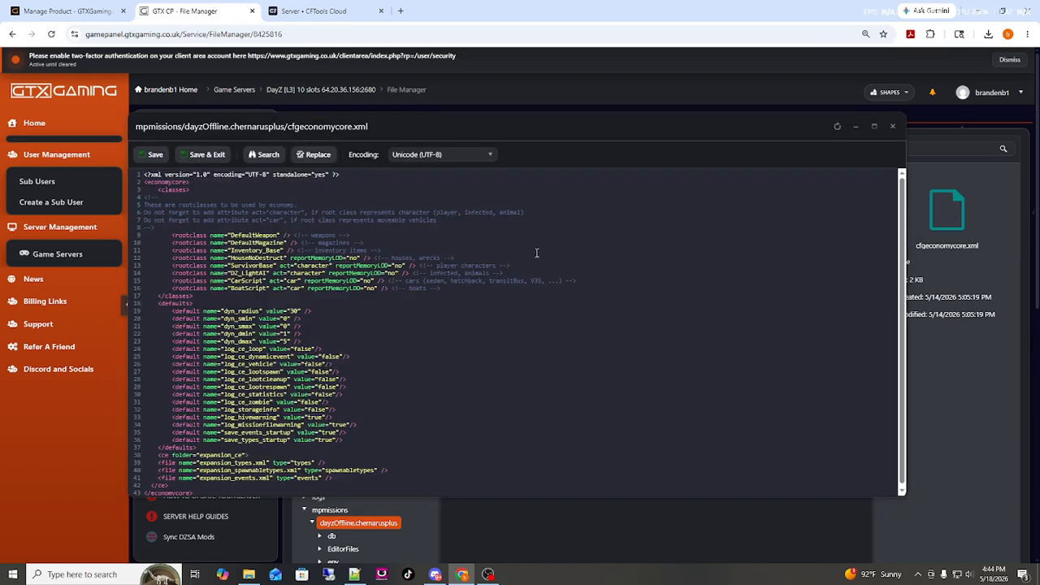
scroll(556, 322, "down", 1)
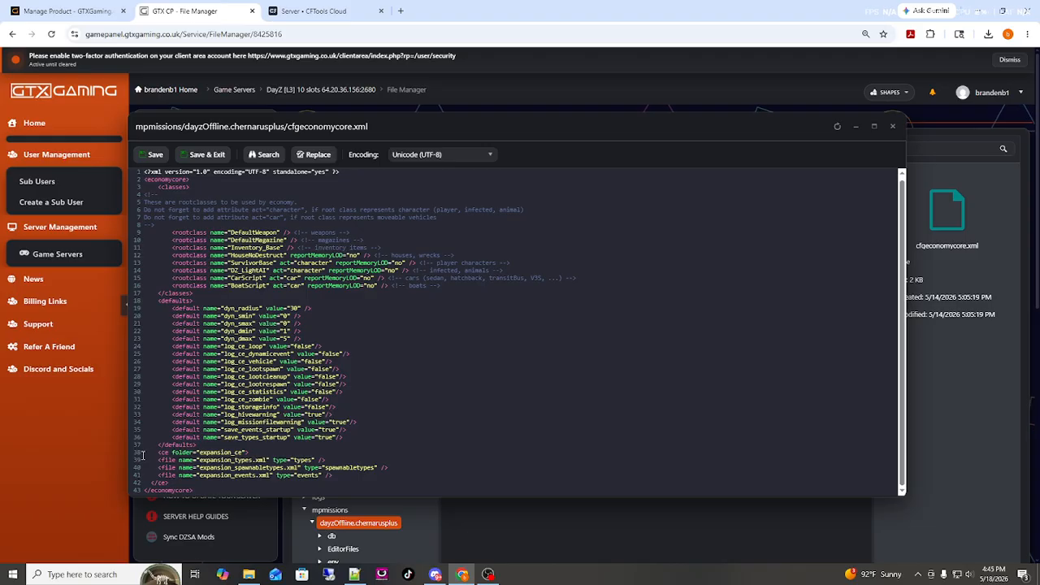
left_click_drag(145, 451, 179, 485)
key("ctrl+c")
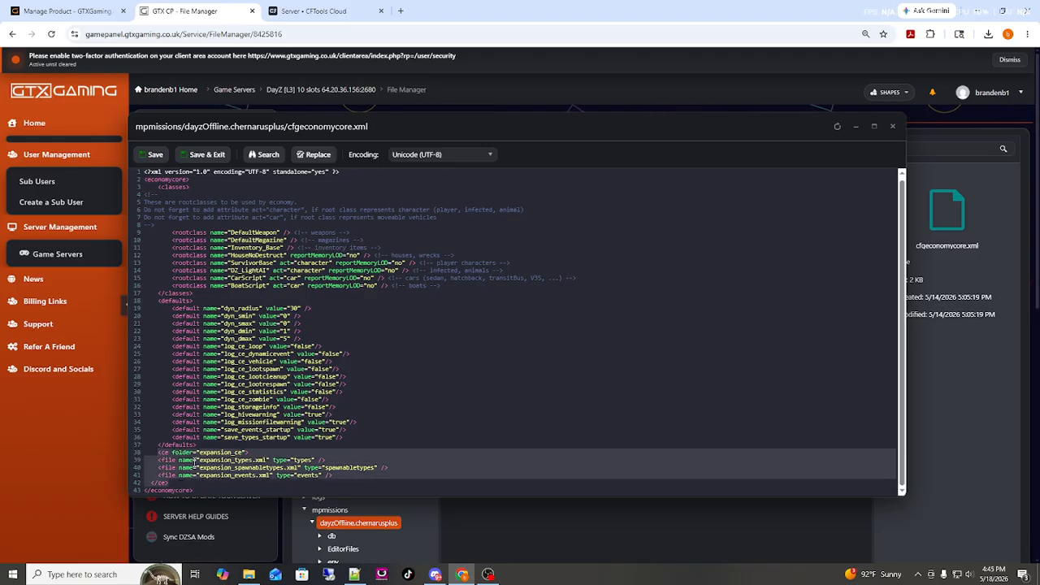
Step: Paste a copy of the expansion_ce block directly below its closing ce tag in cfgeconomycore.xml
right_click(192, 468)
left_click(219, 250)
left_click(188, 482)
key("Return")
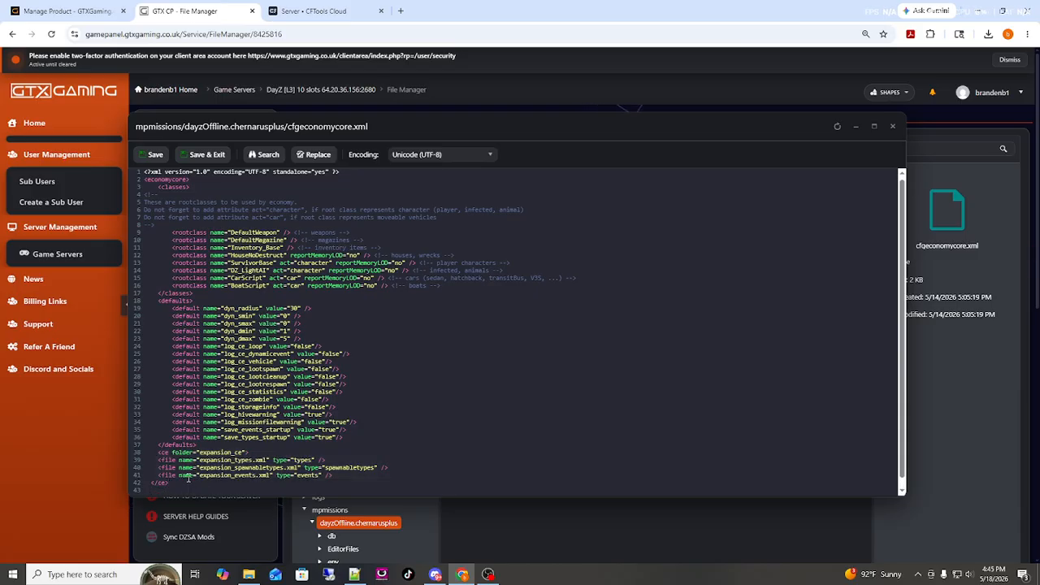
key("ctrl+v")
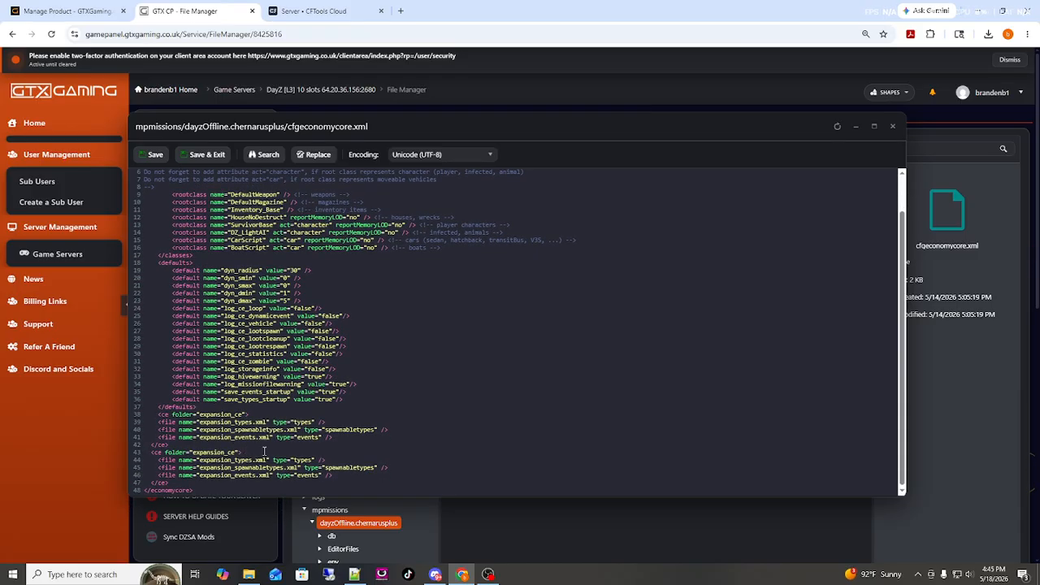
Step: In the pasted block, set the folder to snafu_ce and the first two file names to snafu_types.xml and snafuspawnabletypes.xml
left_click_drag(225, 451, 199, 452)
type("snafu")
type("snafu")
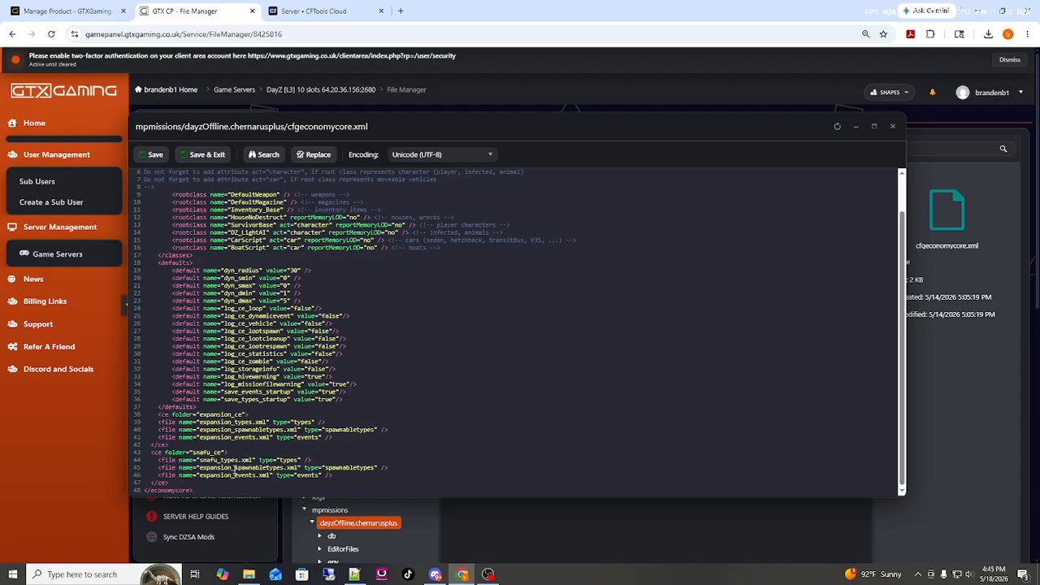
left_click_drag(195, 469, 199, 469)
type("snafu_")
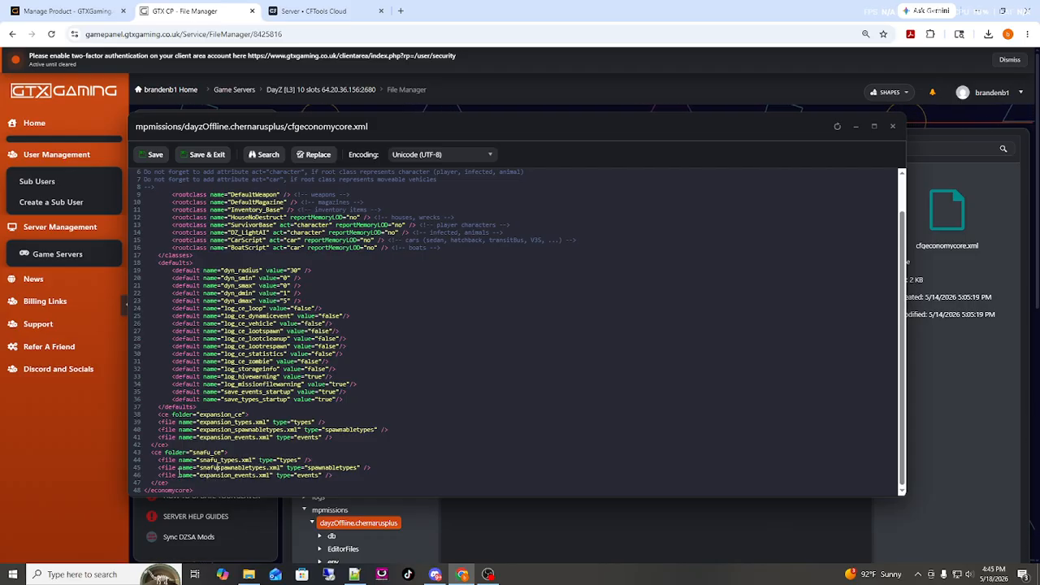
Step: Remove the expansion_events.xml line and its empty line from the snafu_ce block, and save and close cfgeconomycore.xml
left_click_drag(333, 475, 155, 477)
key("BackSpace")
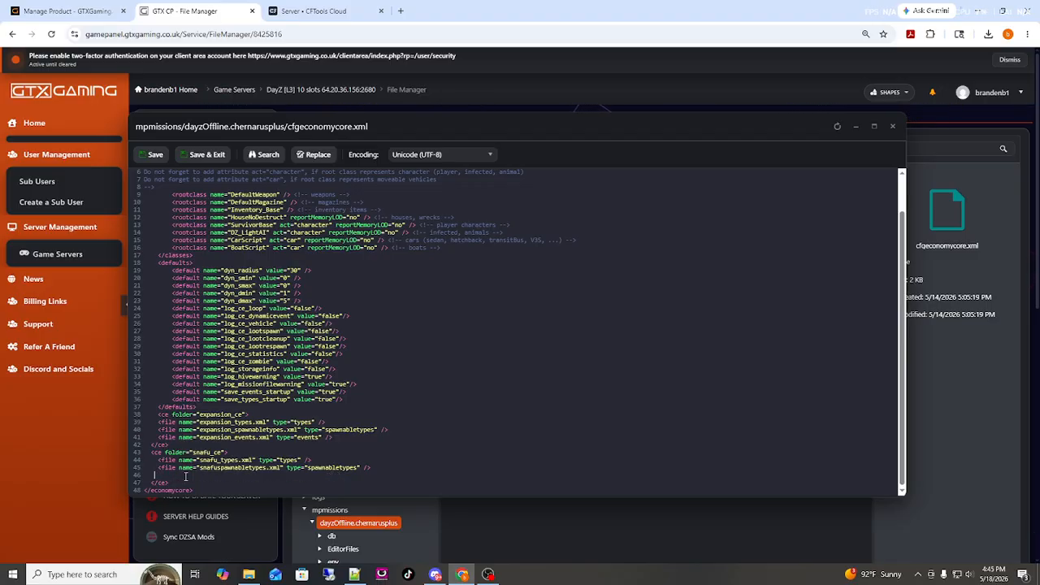
key("BackSpace")
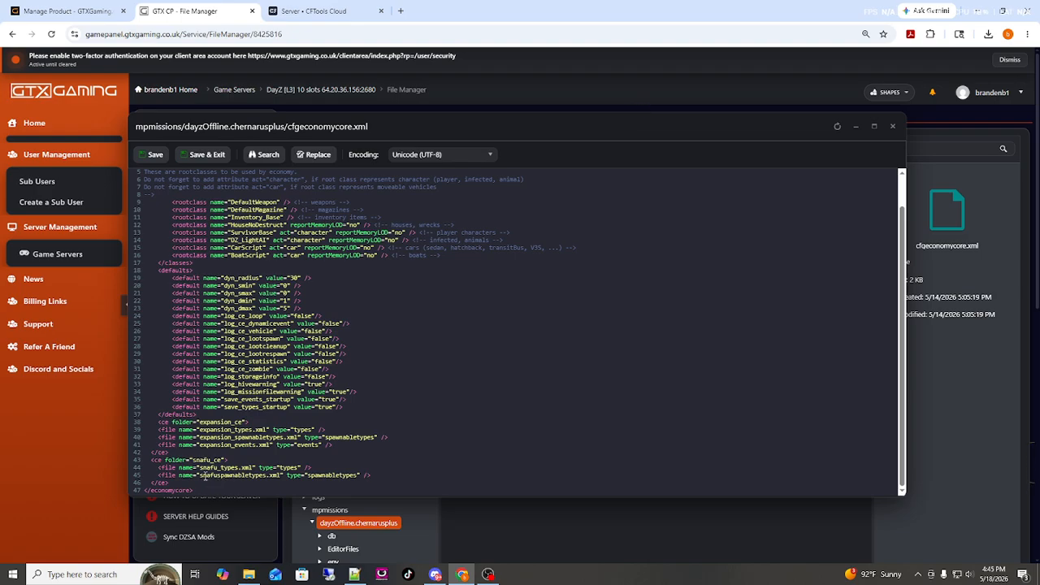
left_click(195, 154)
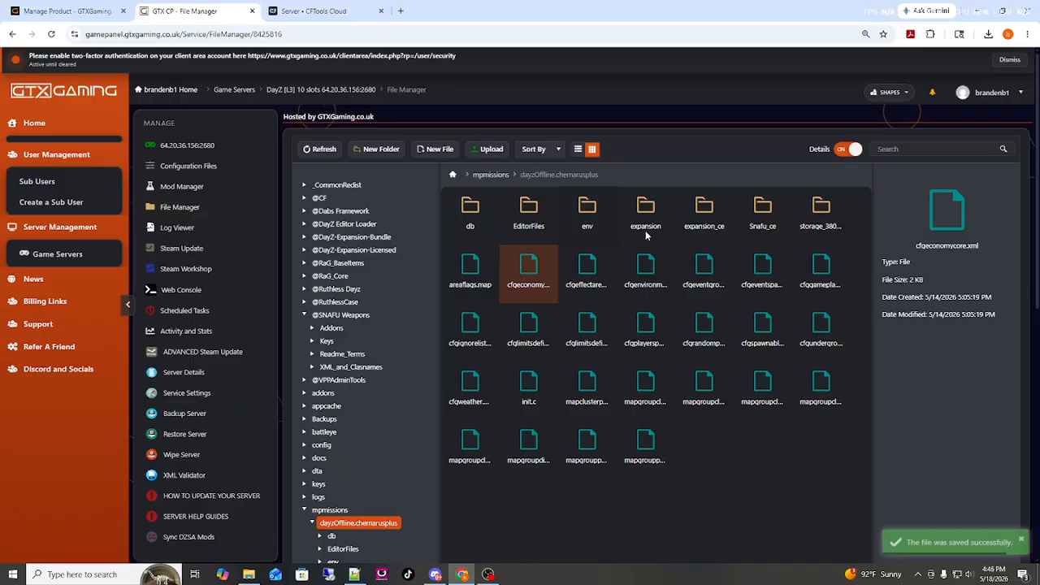
Step: Open snafu_types.xml from the mission's Snafu_ce folder for editing
double_click(764, 207)
left_click(536, 215)
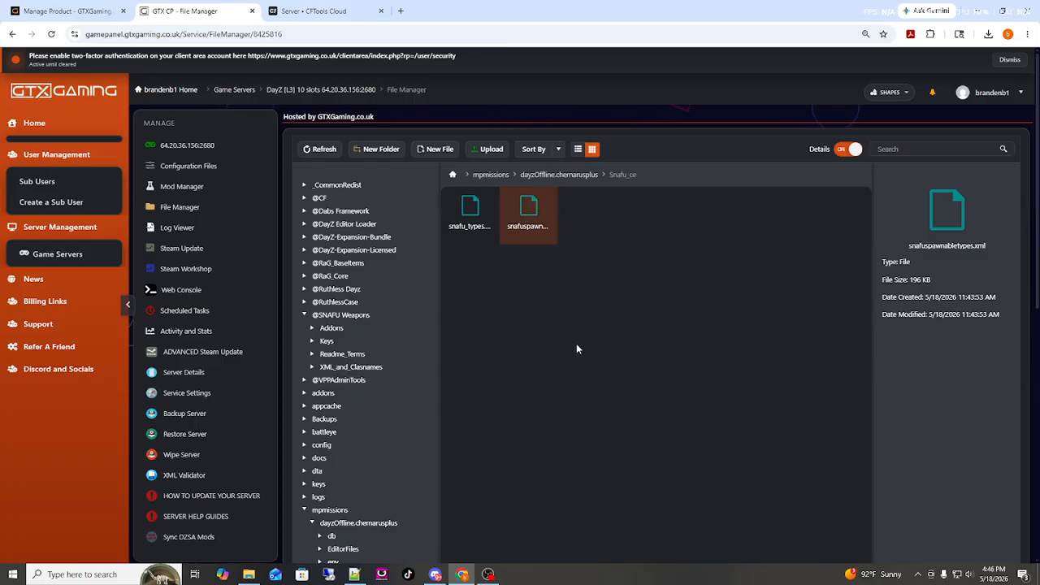
double_click(487, 208)
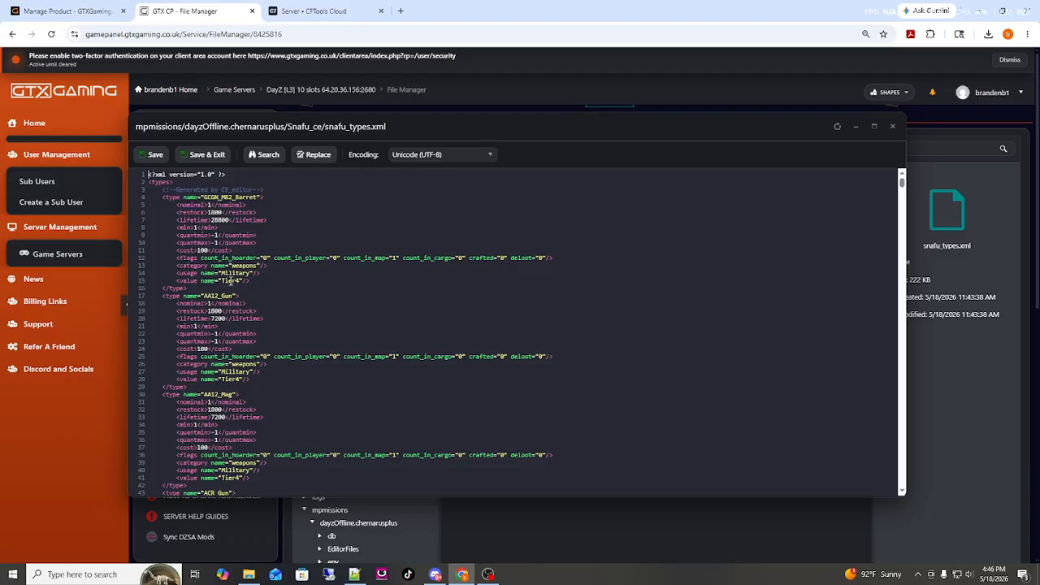
Step: Examine the usage and tier values of the weapon, magazine and attachment entries in snafu_types.xml
scroll(252, 284, "down", 20)
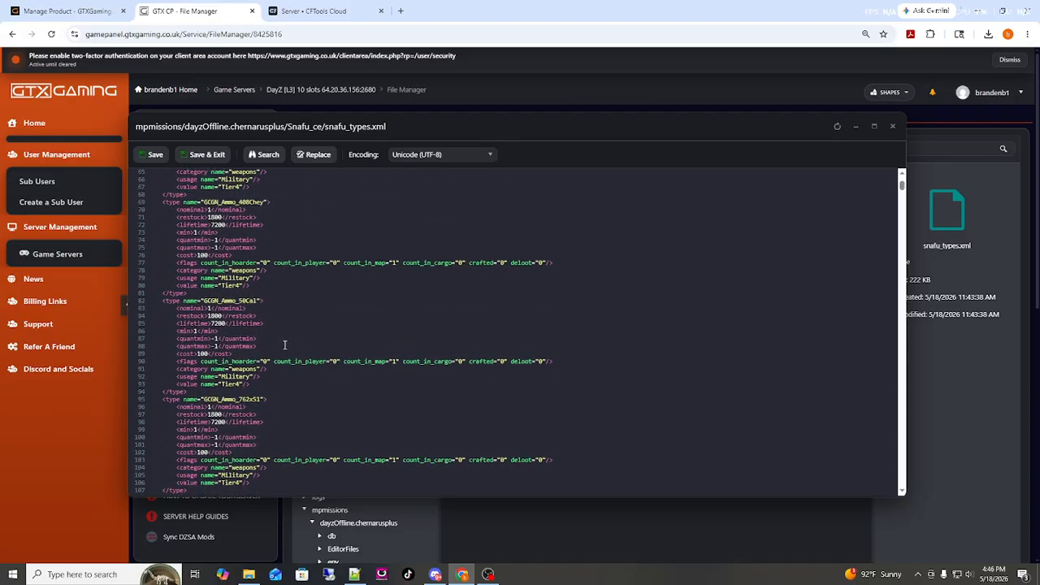
scroll(270, 377, "down", 16)
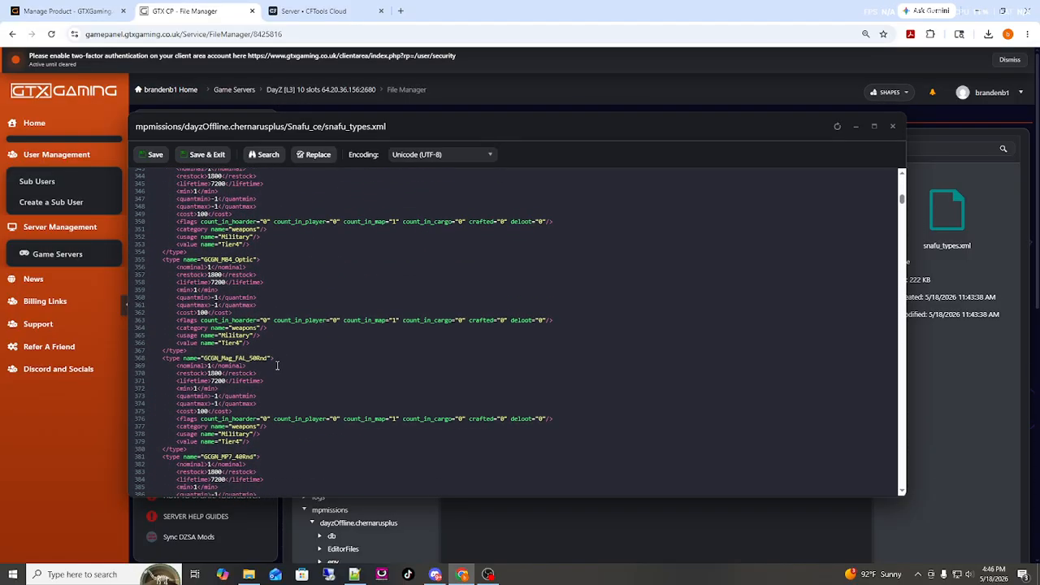
scroll(276, 366, "down", 8)
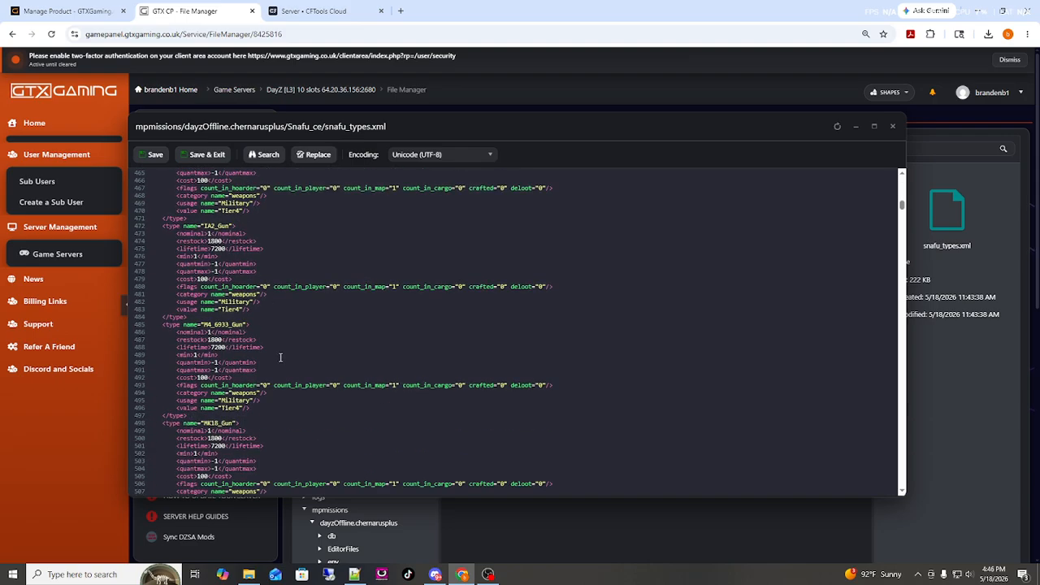
scroll(281, 335, "down", 3)
scroll(314, 300, "down", 4)
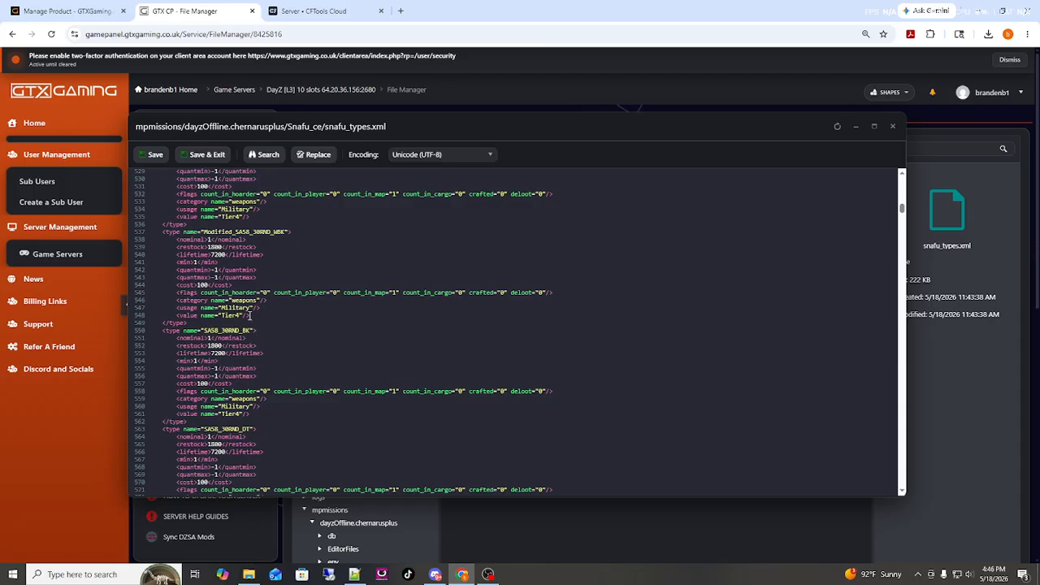
scroll(252, 260, "down", 5)
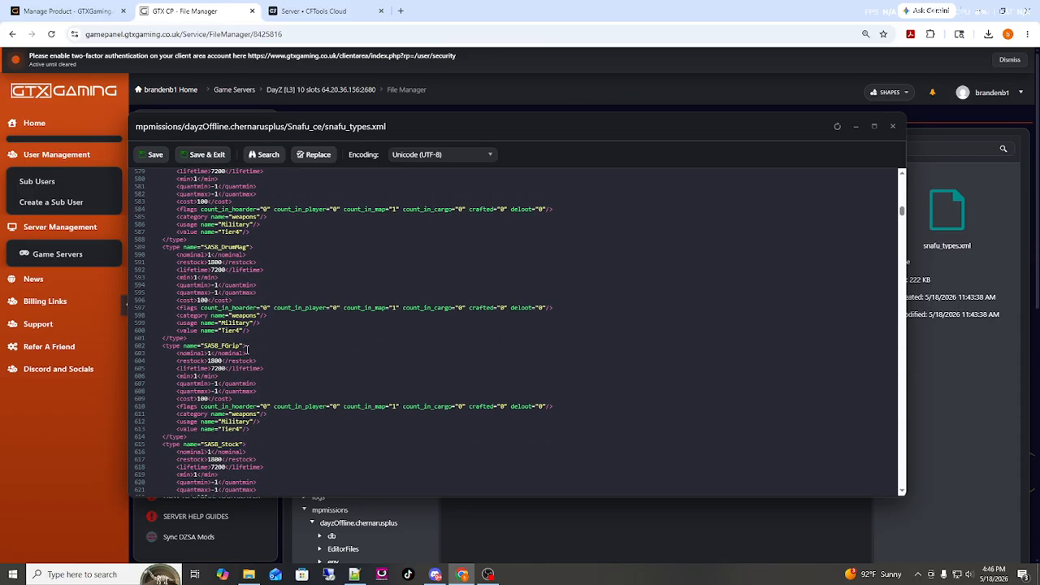
scroll(276, 333, "down", 7)
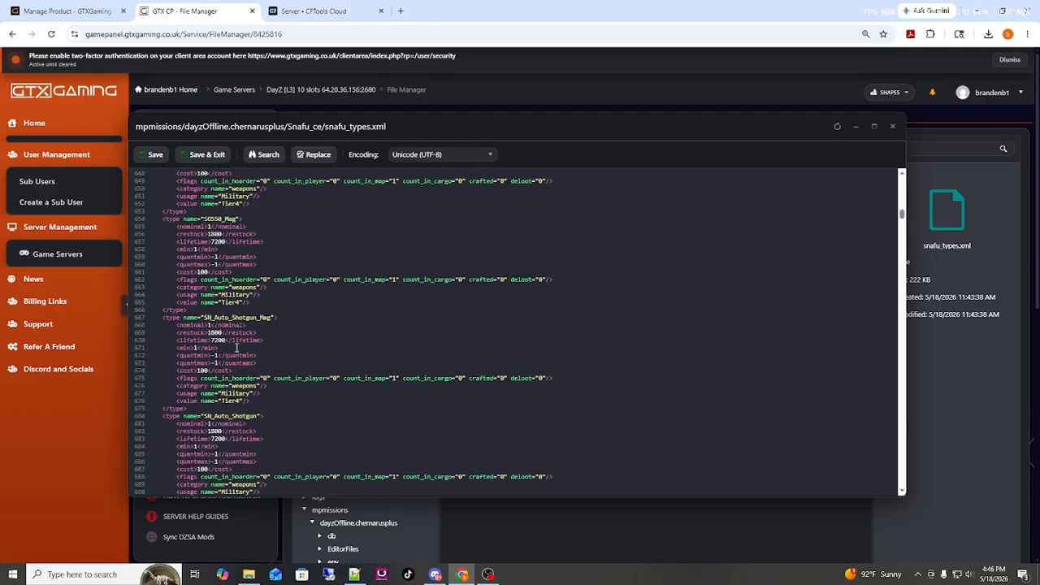
scroll(260, 400, "down", 1)
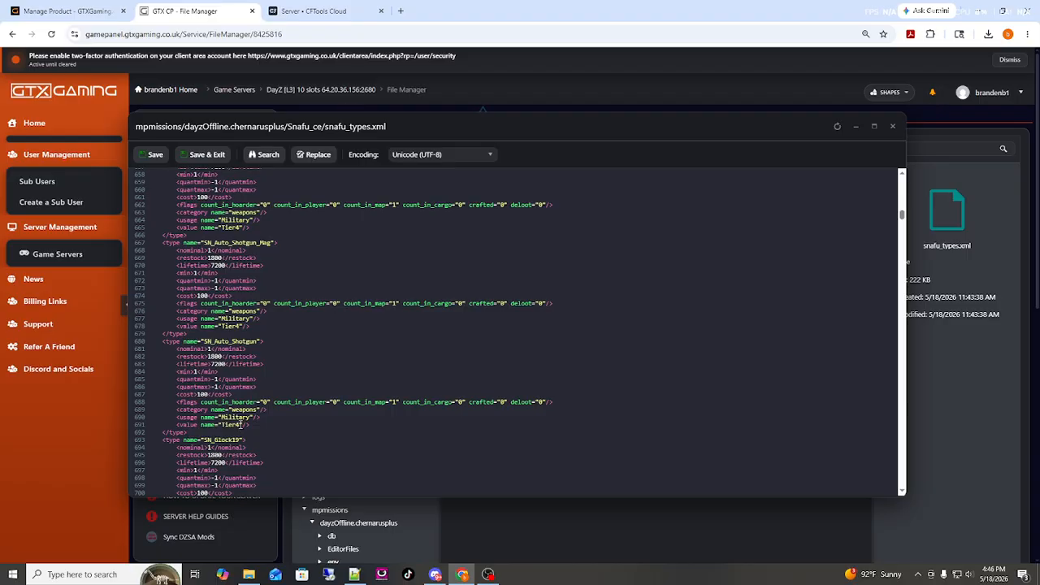
Step: Duplicate the tier value line in the SN_Auto_Shotgun entry and set the two lines to Tier2 and Tier3
left_click_drag(250, 426, 179, 425)
right_click(185, 428)
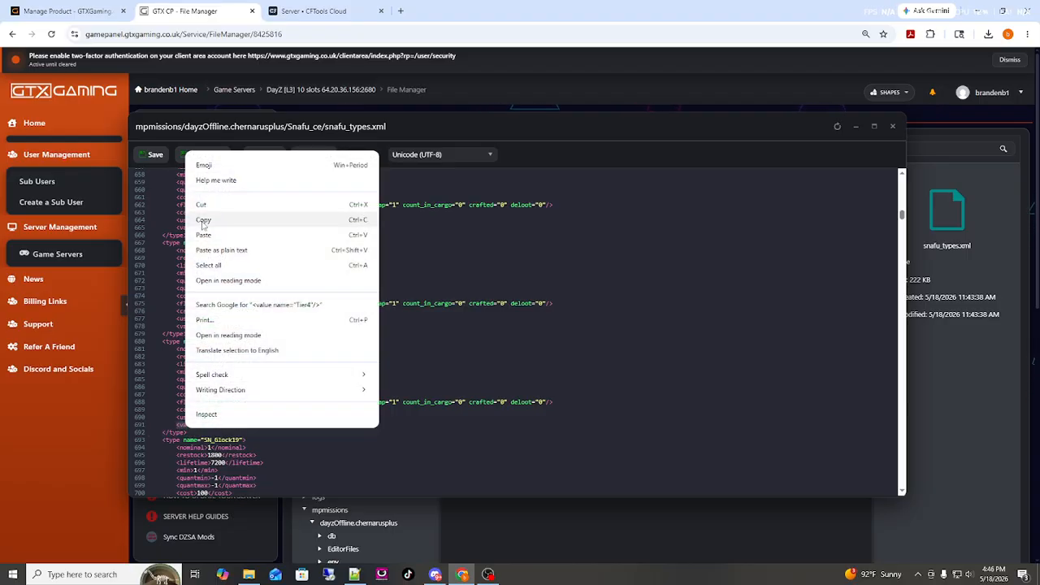
left_click(243, 220)
left_click(255, 424)
key("Return")
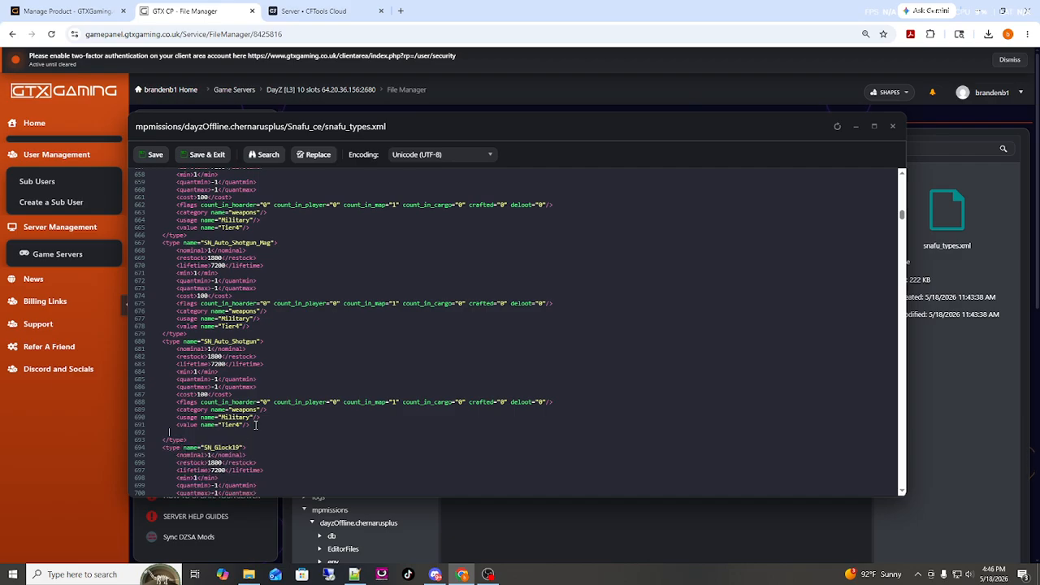
key("ctrl+v")
type("2")
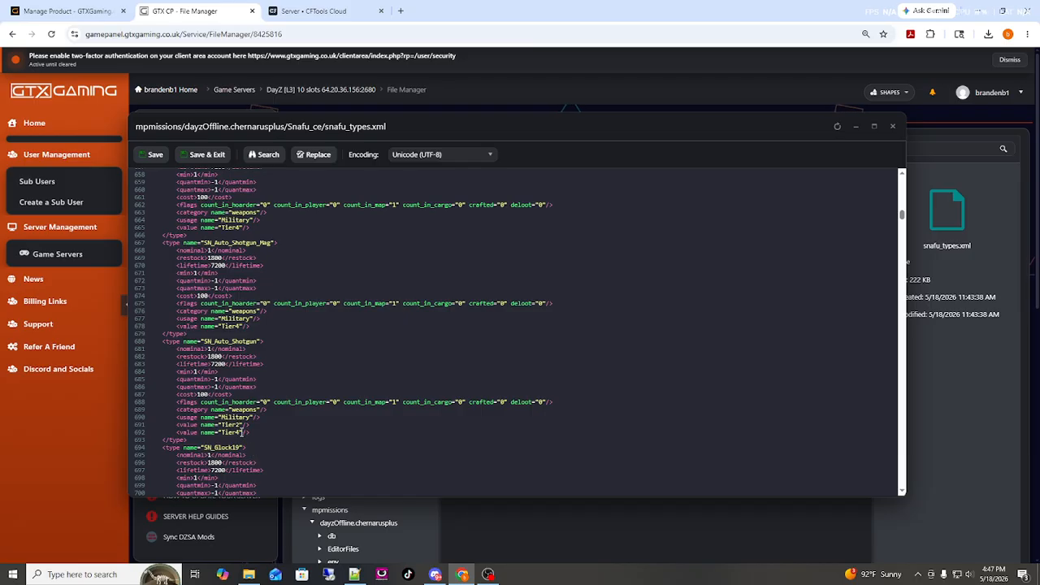
key("BackSpace")
type("3")
left_click(327, 439)
Step: Look through the other type entries in snafu_types.xml, and save and close the file
scroll(343, 342, "up", 10)
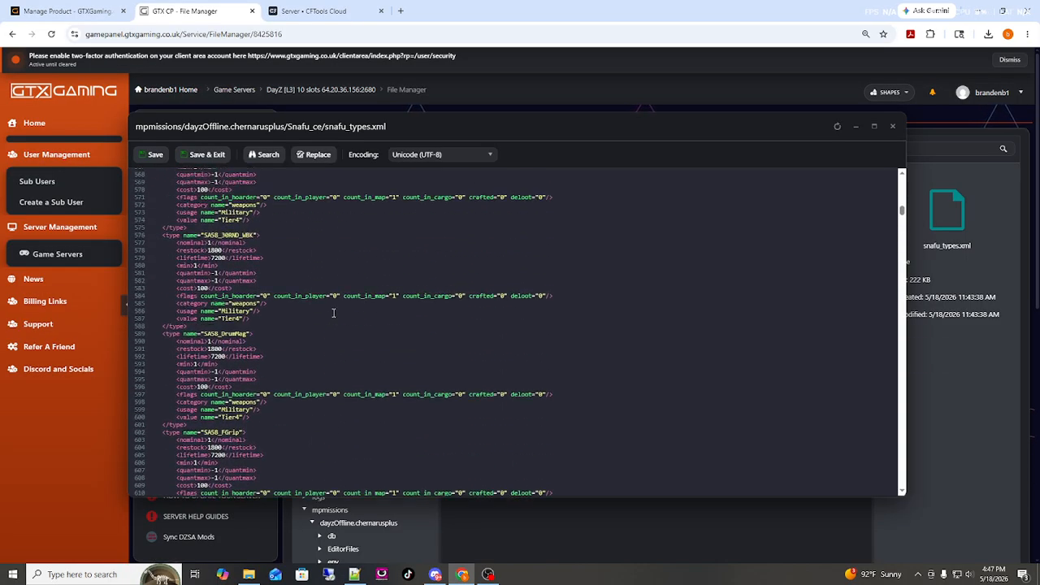
scroll(332, 313, "up", 2)
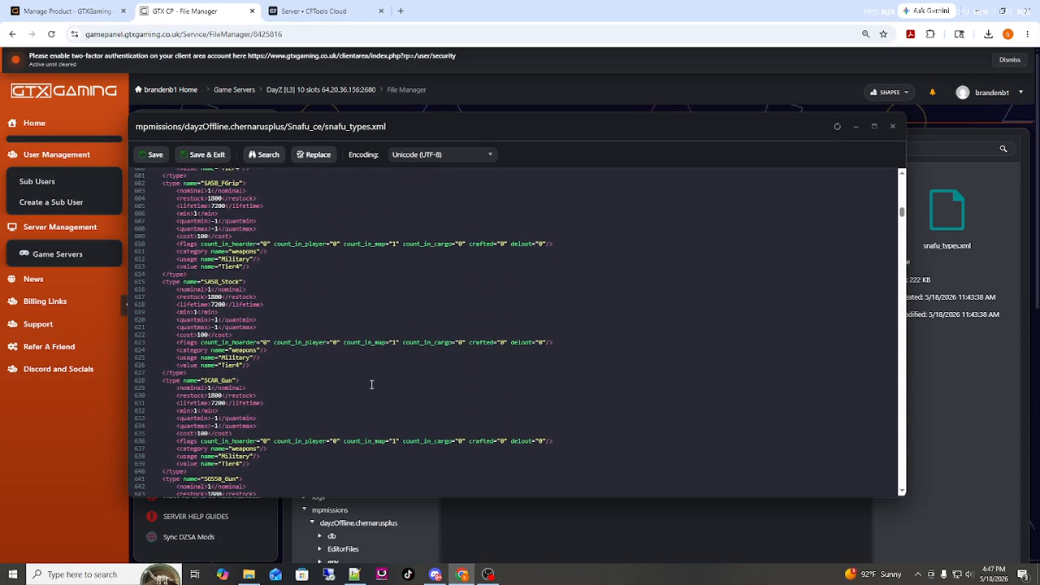
scroll(384, 377, "down", 3)
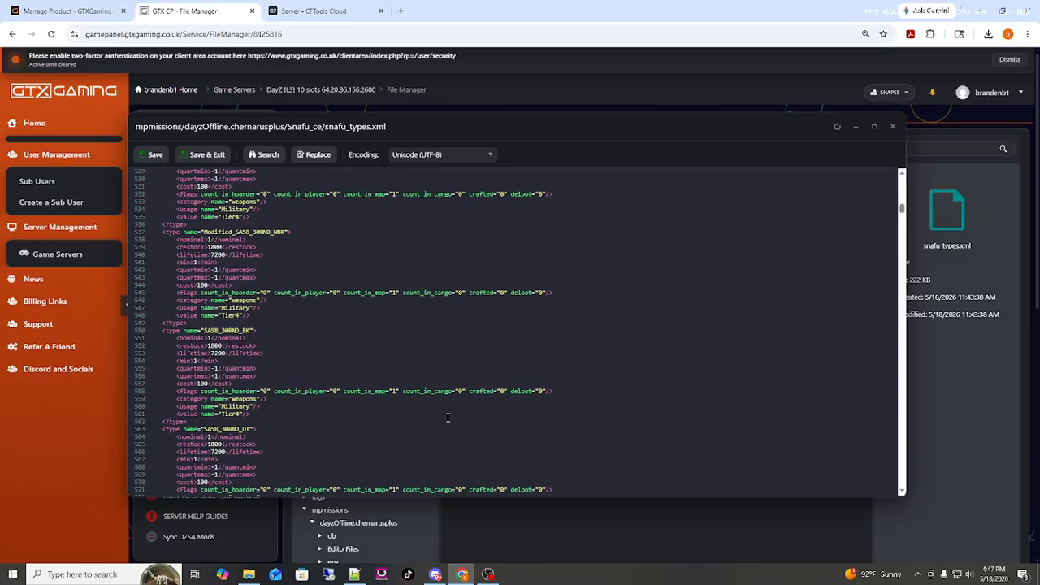
scroll(420, 383, "down", 20)
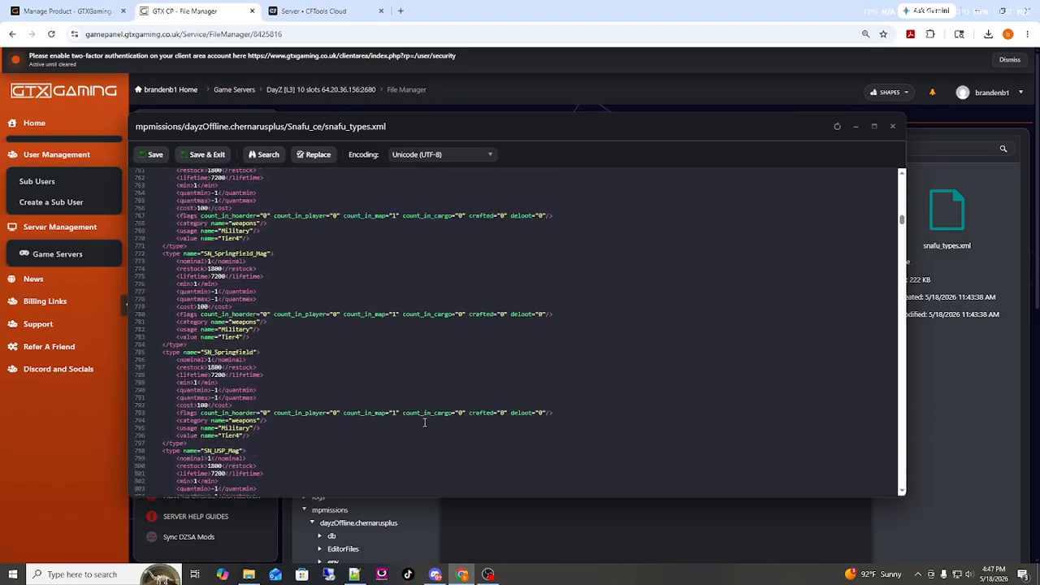
scroll(426, 410, "down", 17)
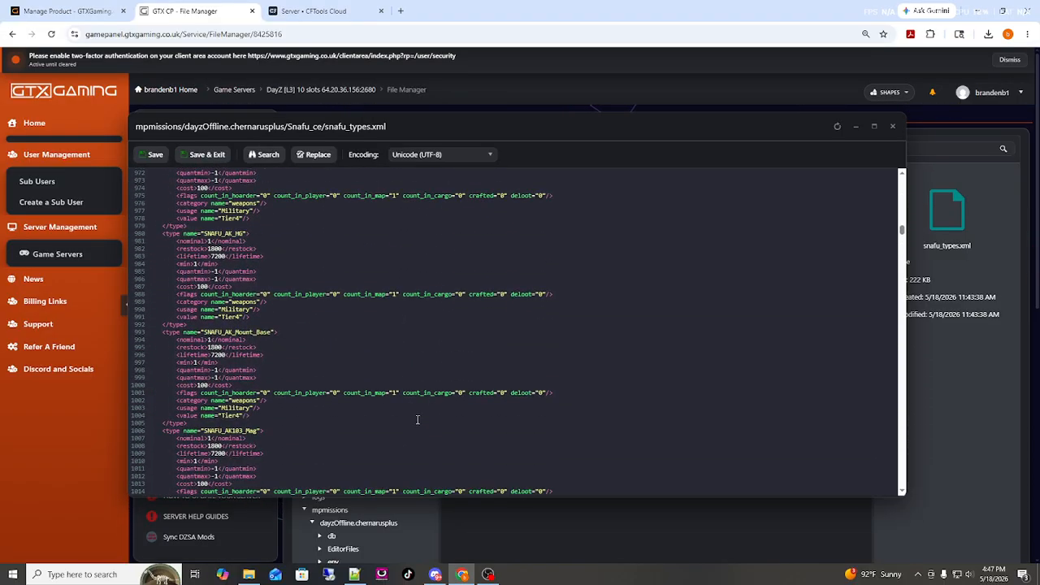
scroll(414, 390, "down", 10)
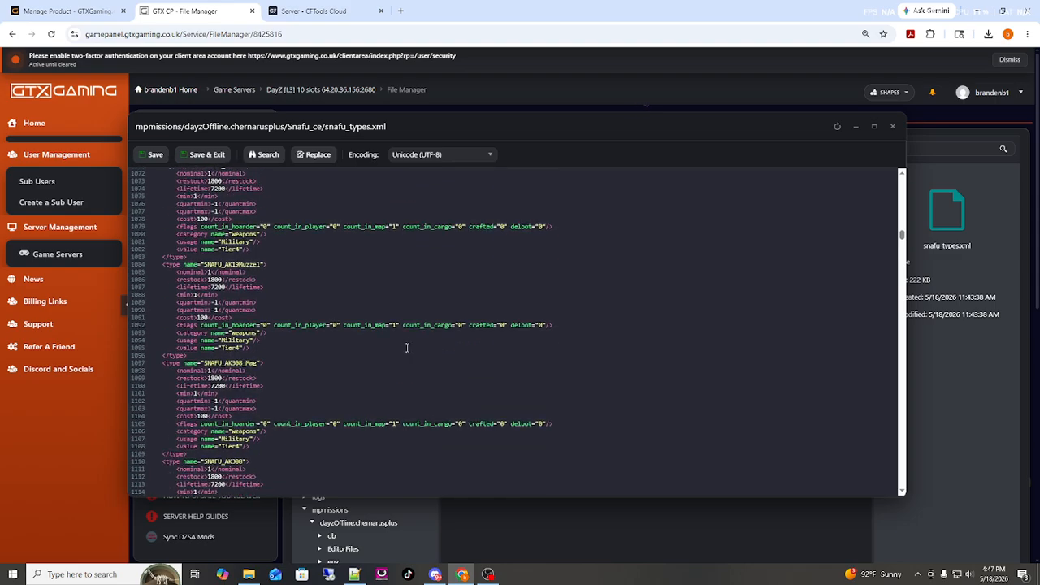
scroll(401, 338, "down", 8)
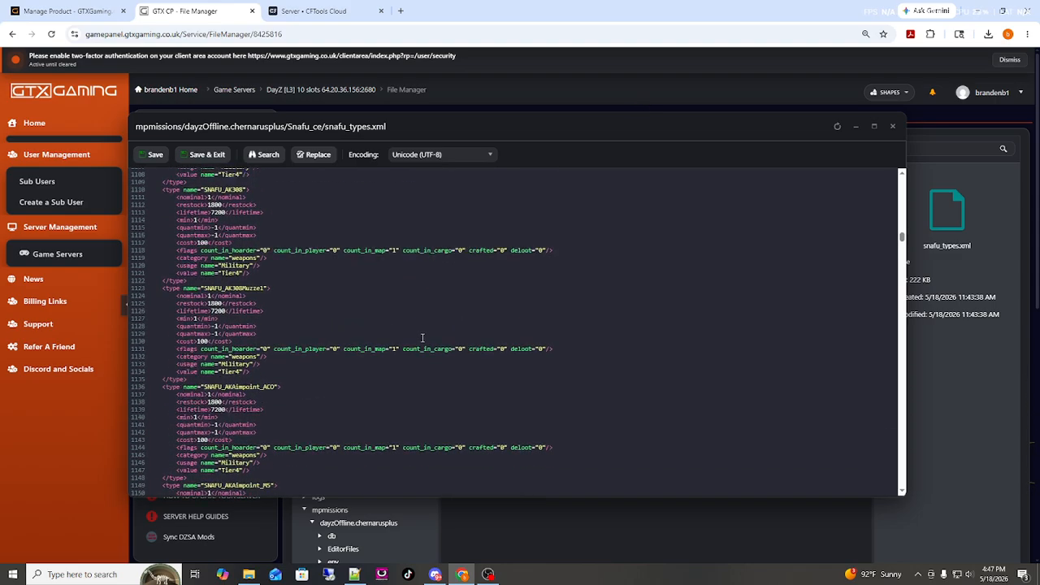
left_click(207, 156)
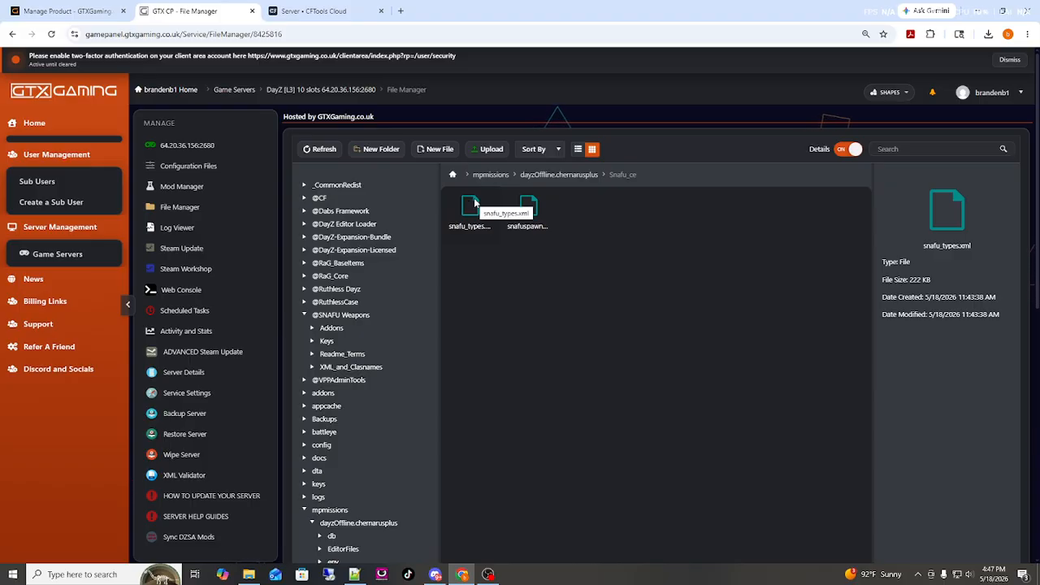
left_click(471, 206)
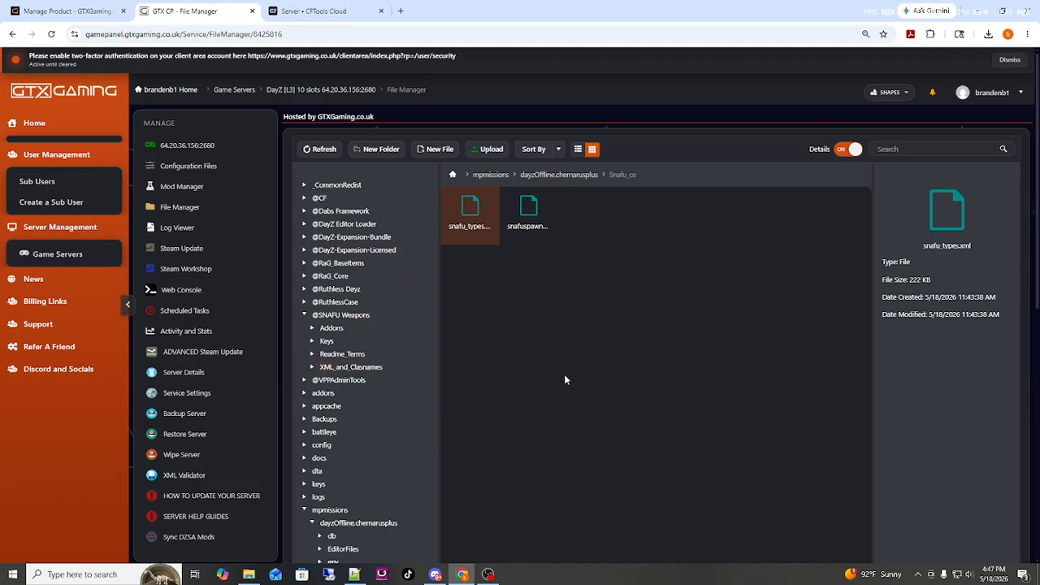
Step: Go to the DayZ server's overview page and restart the server
left_click(319, 89)
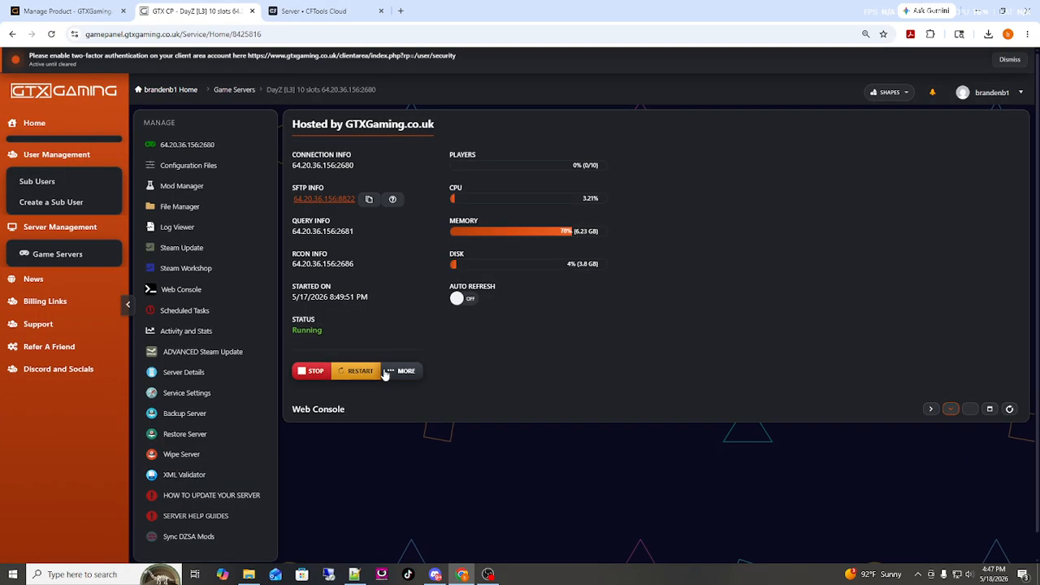
left_click(365, 372)
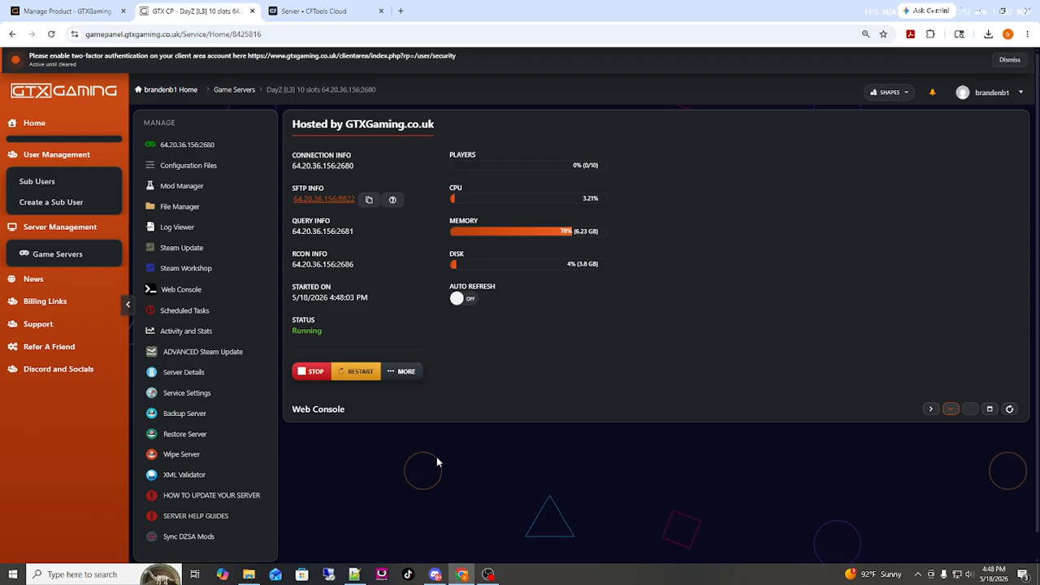
scroll(210, 423, "down", 1)
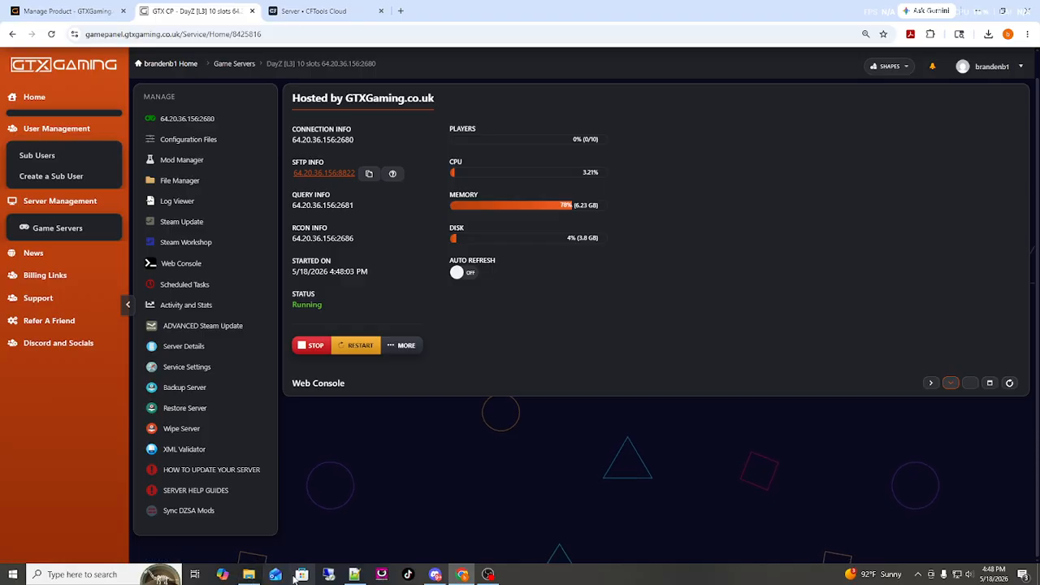
Step: View the DZSA Launcher server check page used for syncing the server's mods, and return to the server overview
left_click(234, 518)
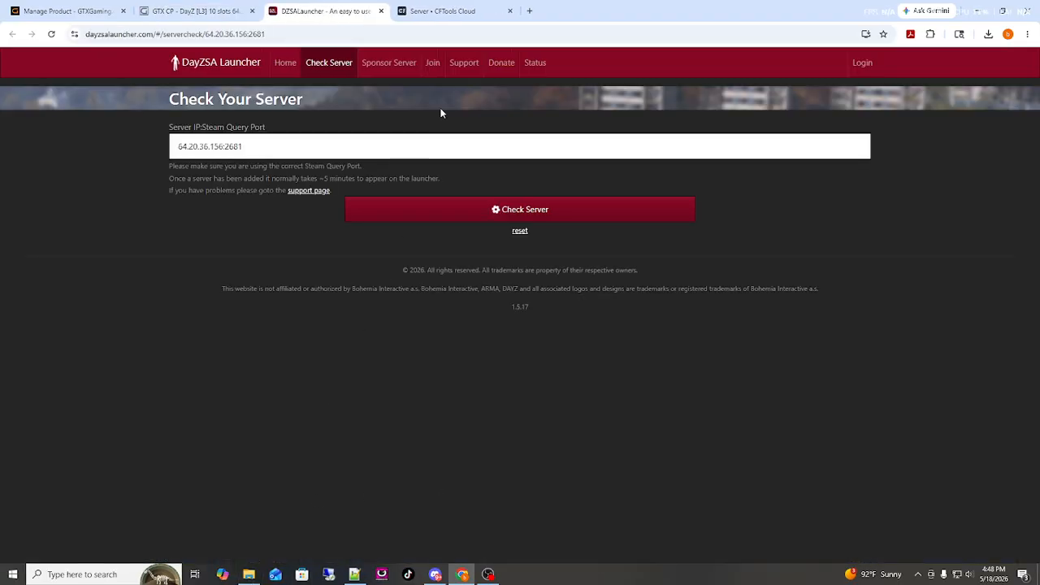
left_click(380, 11)
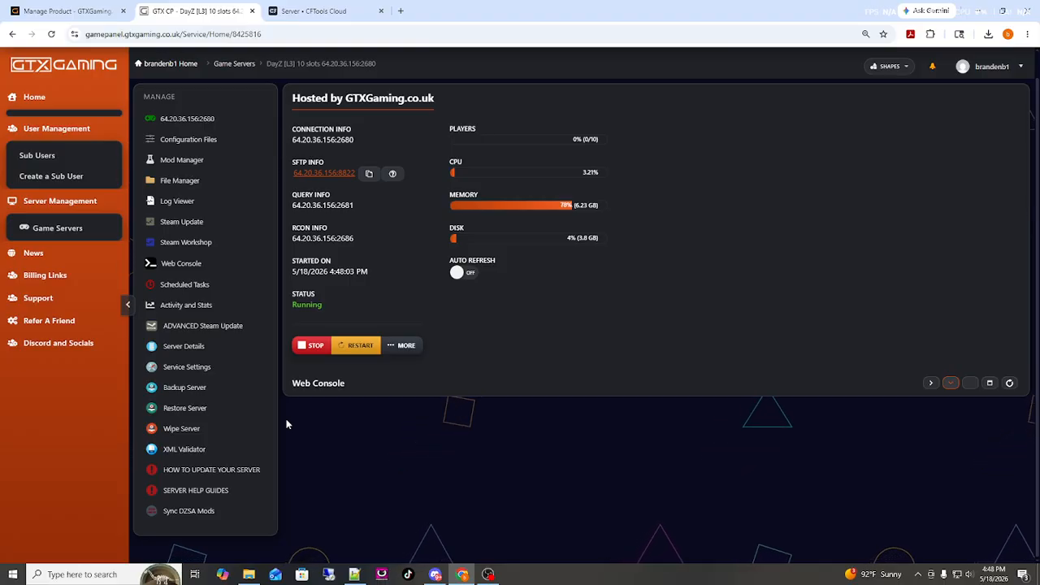
left_click(189, 512)
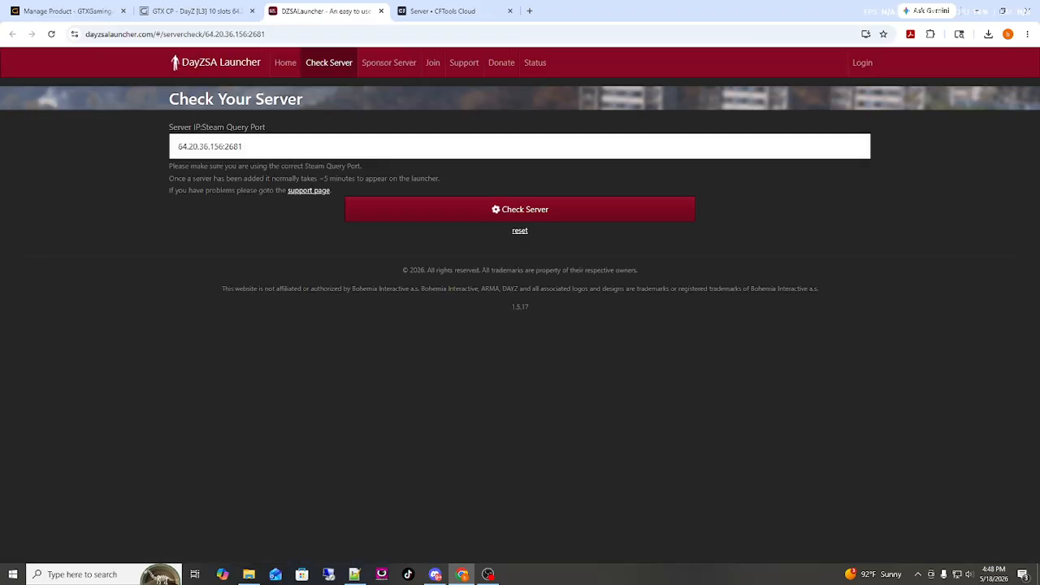
left_click(381, 11)
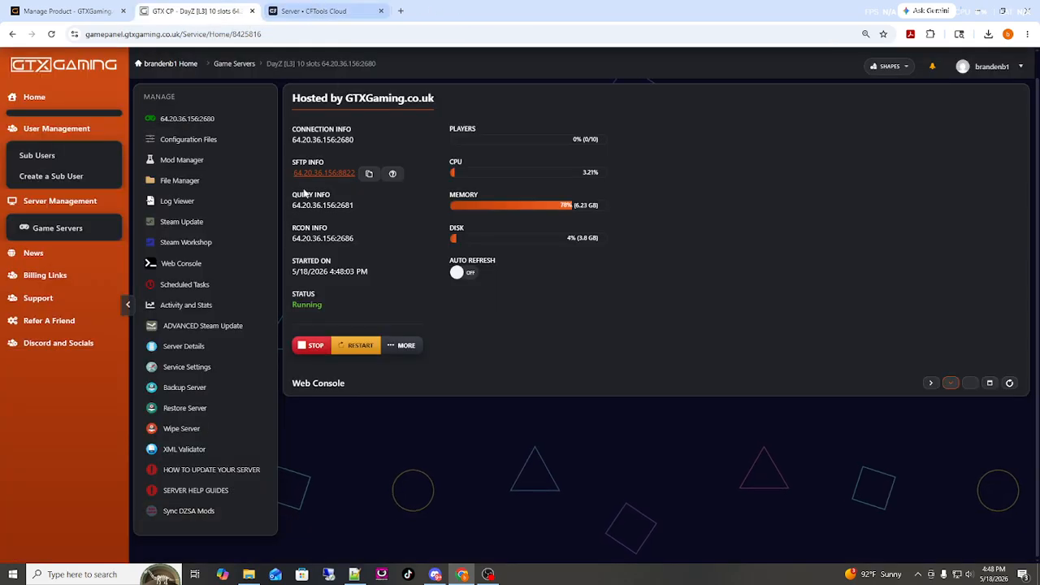
Step: Sync the server's mods through the DZSA Launcher server check, repeating the check until the server is added, and return to the server overview
left_click(199, 507)
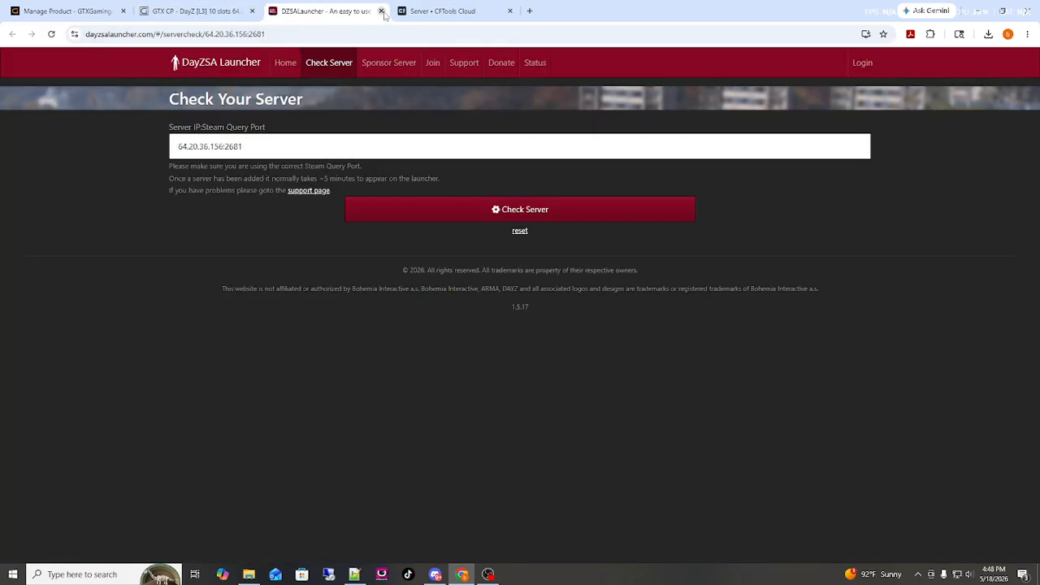
left_click(382, 12)
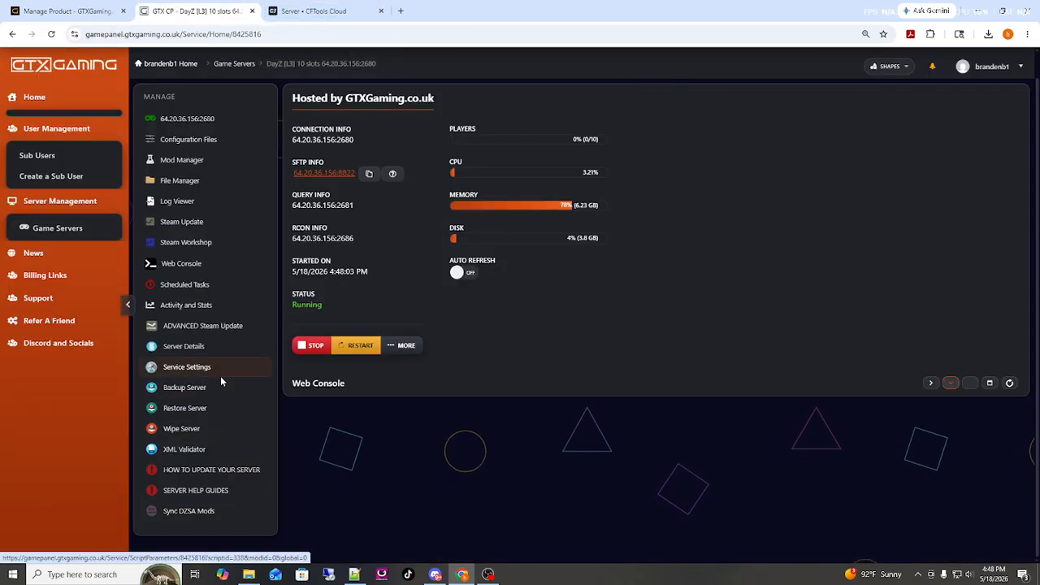
left_click(218, 513)
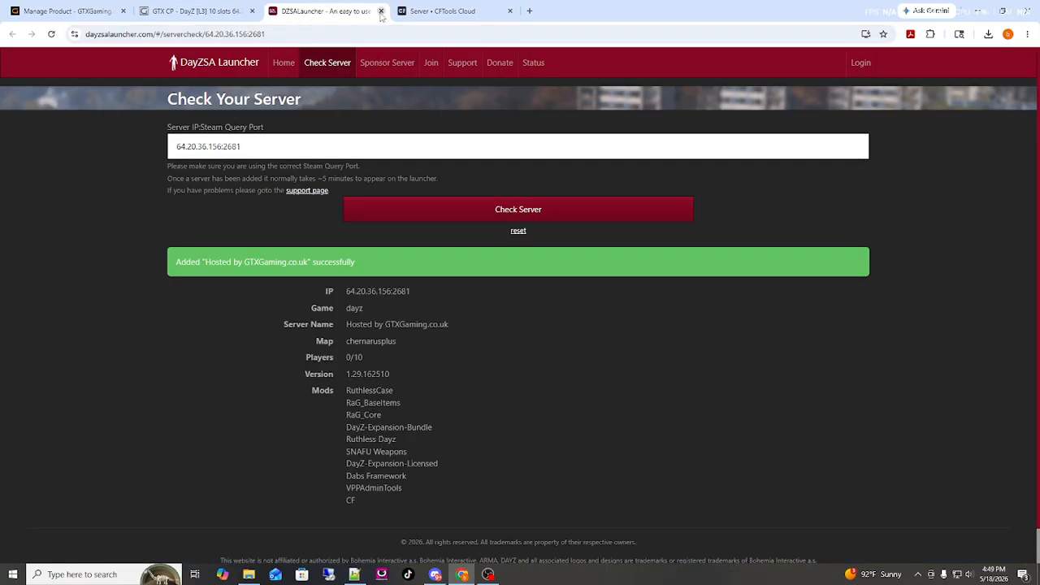
left_click(382, 12)
left_click(203, 511)
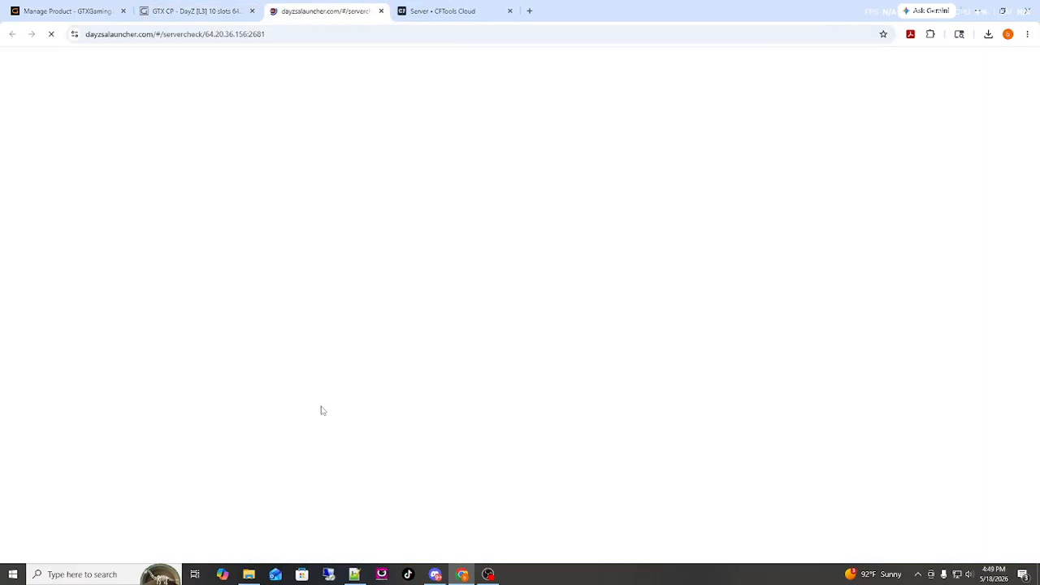
left_click(381, 11)
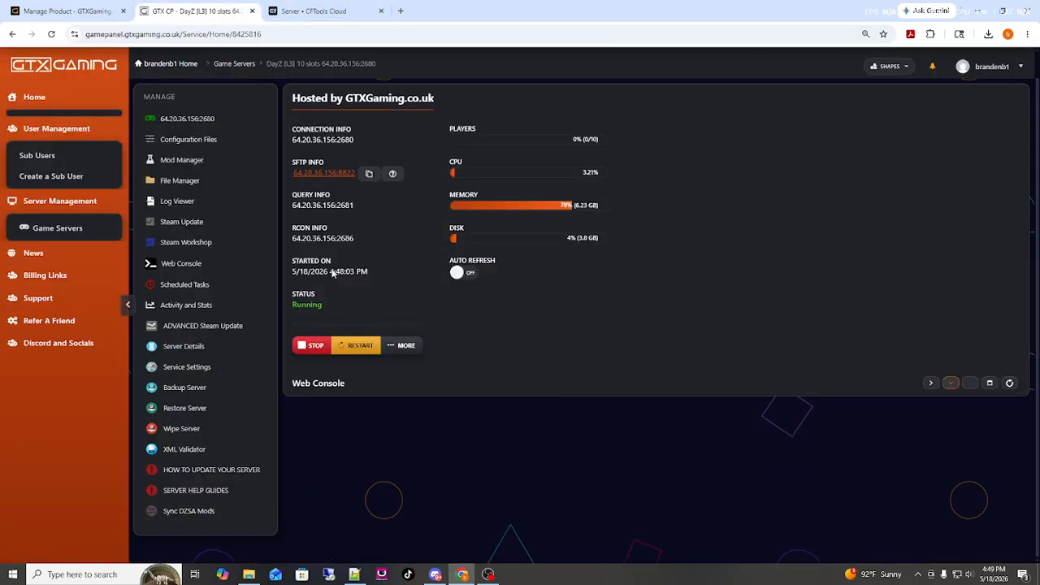
left_click(204, 509)
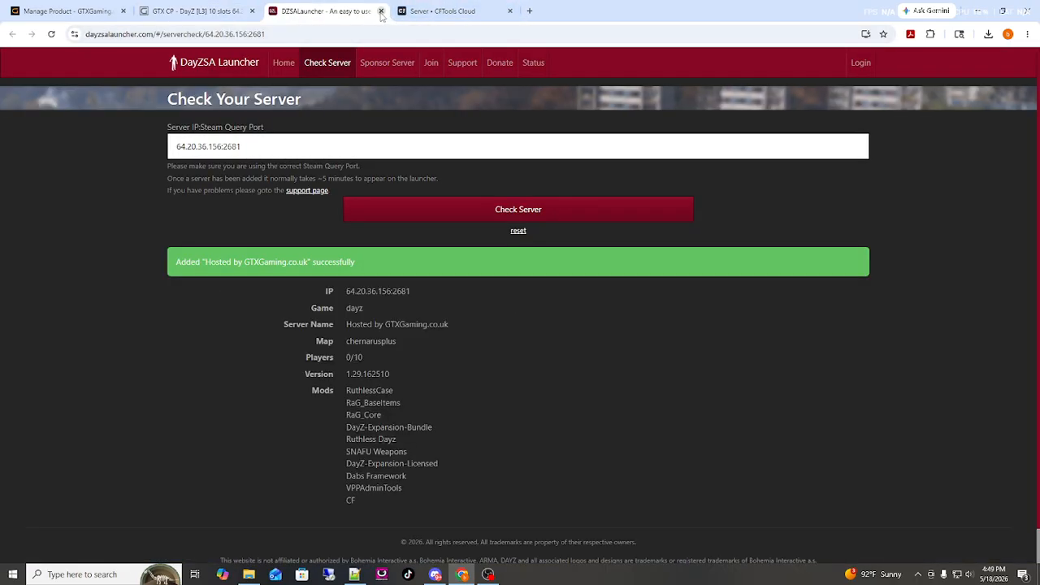
left_click(381, 11)
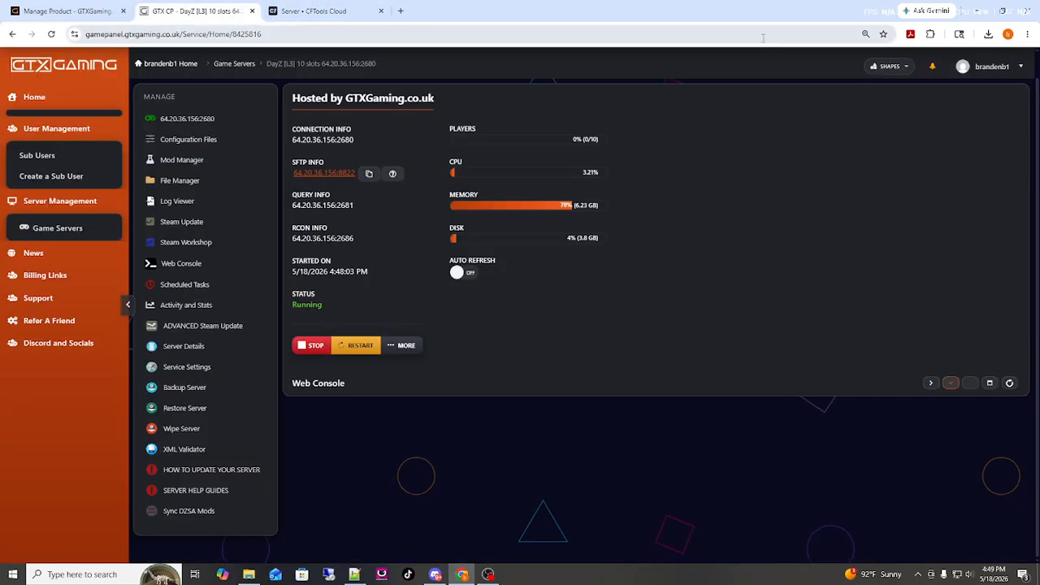
Step: Switch to the DZSA Launcher desktop program and join the favourited server "Hosted by GTXGaming.co.uk" with its mods
left_click(988, 10)
left_click(73, 348)
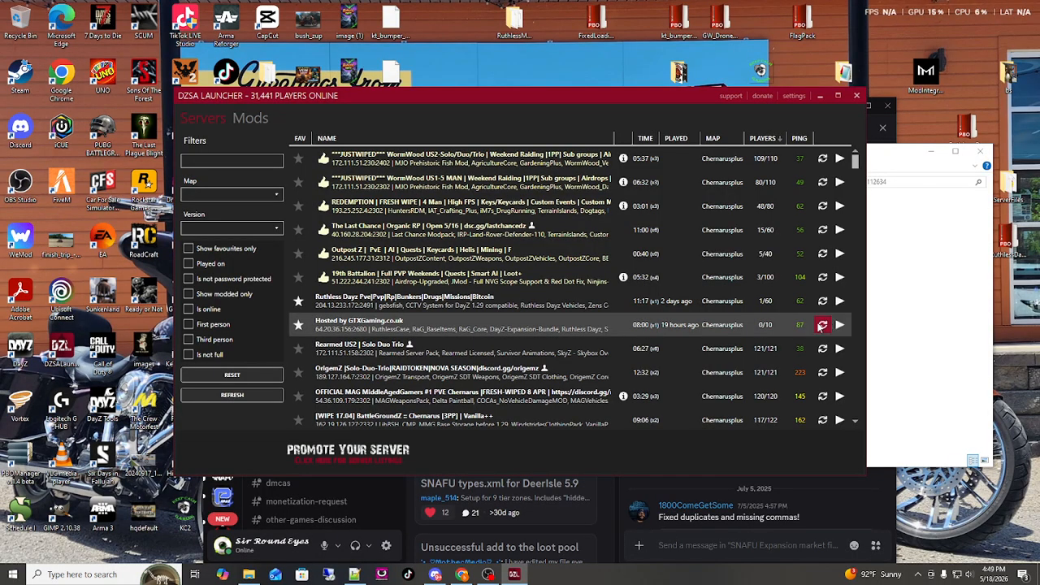
left_click(840, 325)
left_click(809, 345)
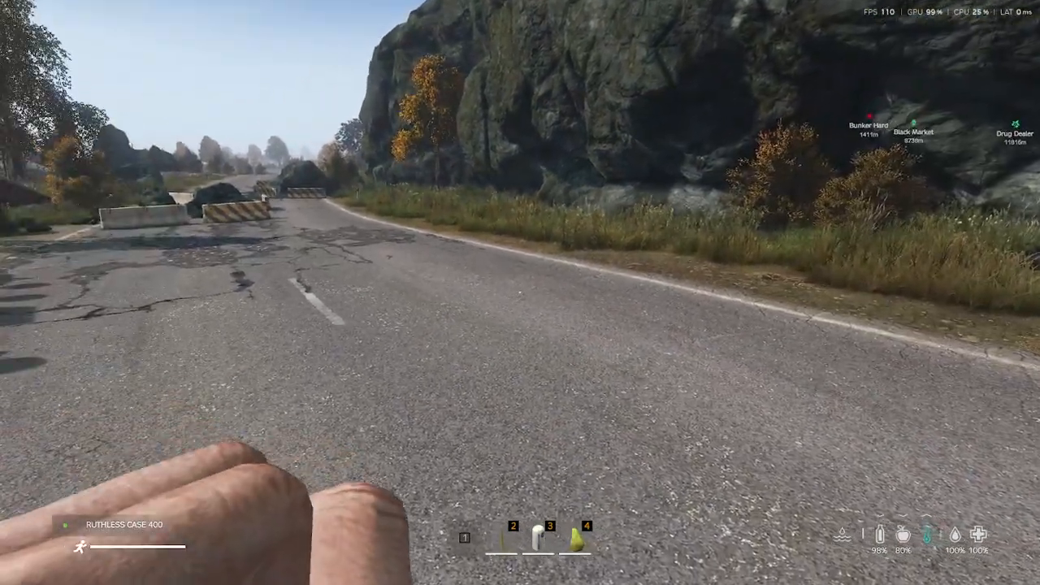
Step: Move the character clear of the cases on the road, enable V++ Admin Tools and open the XML Editor
key("v")
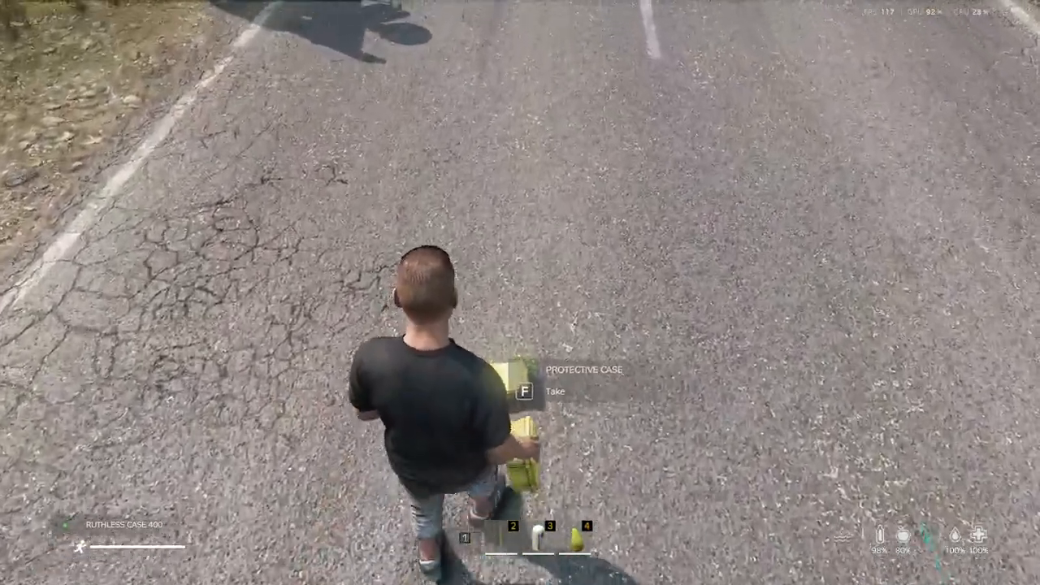
key("w")
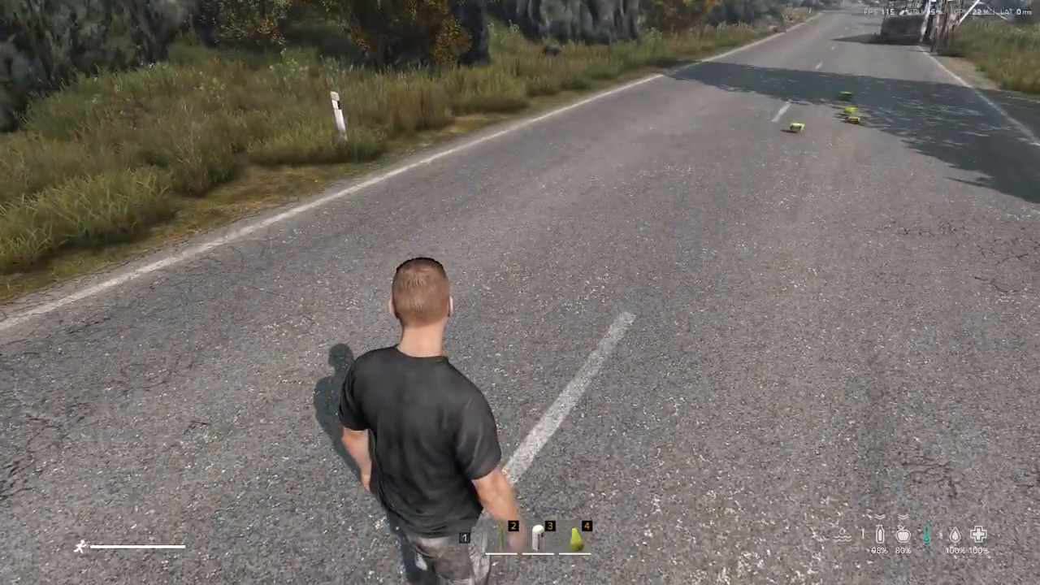
key("End")
key("Home")
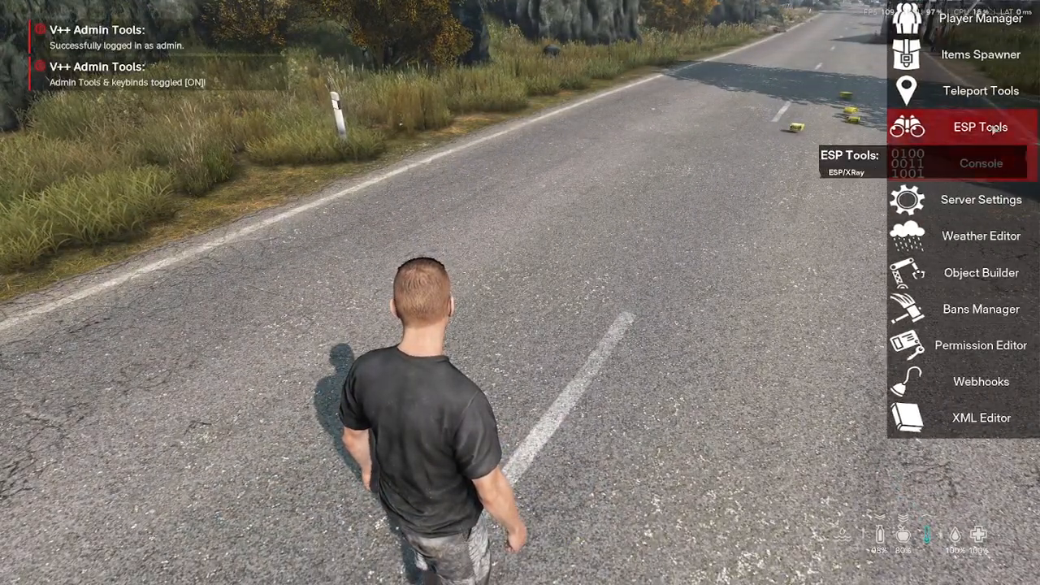
left_click(1005, 417)
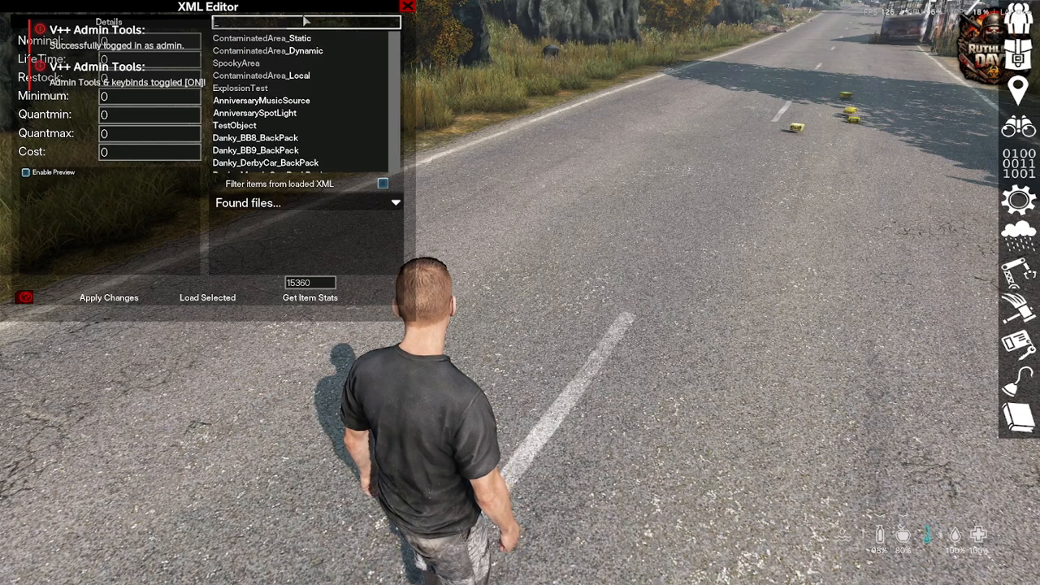
Step: Filter the XML Editor's items by "snaf" and check item stats for SNAFU_M249Grip and SNAFU_AK19Muzzel on the map
type("snaf")
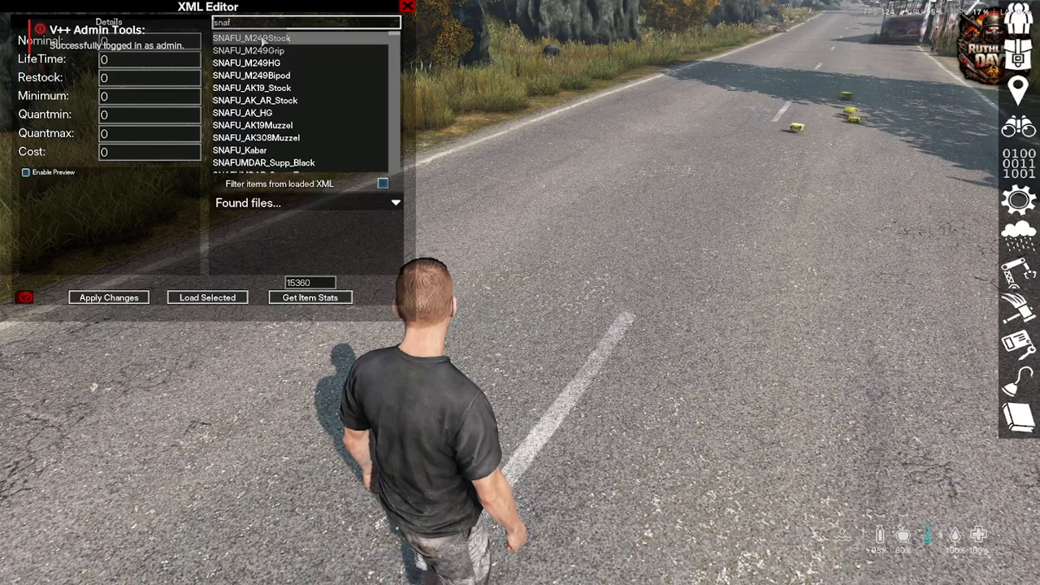
left_click(280, 296)
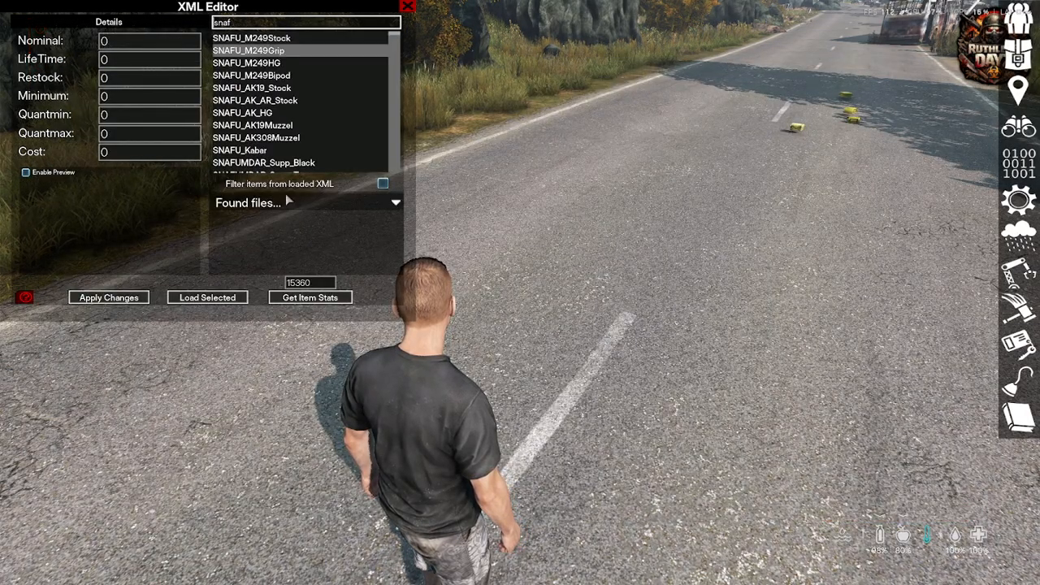
left_click(310, 297)
left_click(978, 66)
scroll(297, 74, "down", 5)
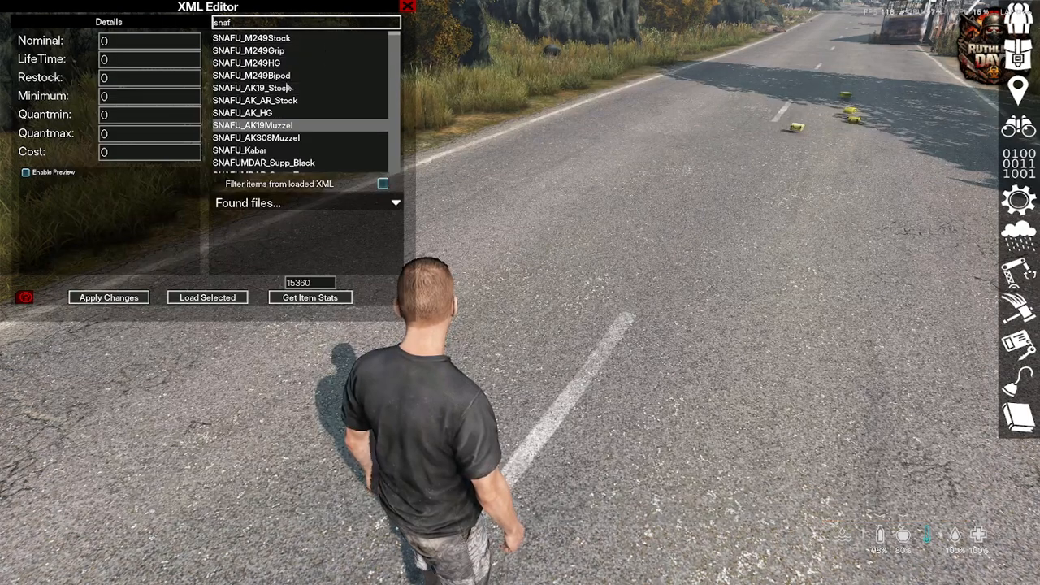
left_click(321, 297)
left_click(980, 67)
Step: Check the map item stats of the SNAFU suppressors, including SNAFUAR15_SPR_SIL and SNAFUGevar_Suppressor_Green
scroll(355, 125, "down", 3)
left_click(296, 300)
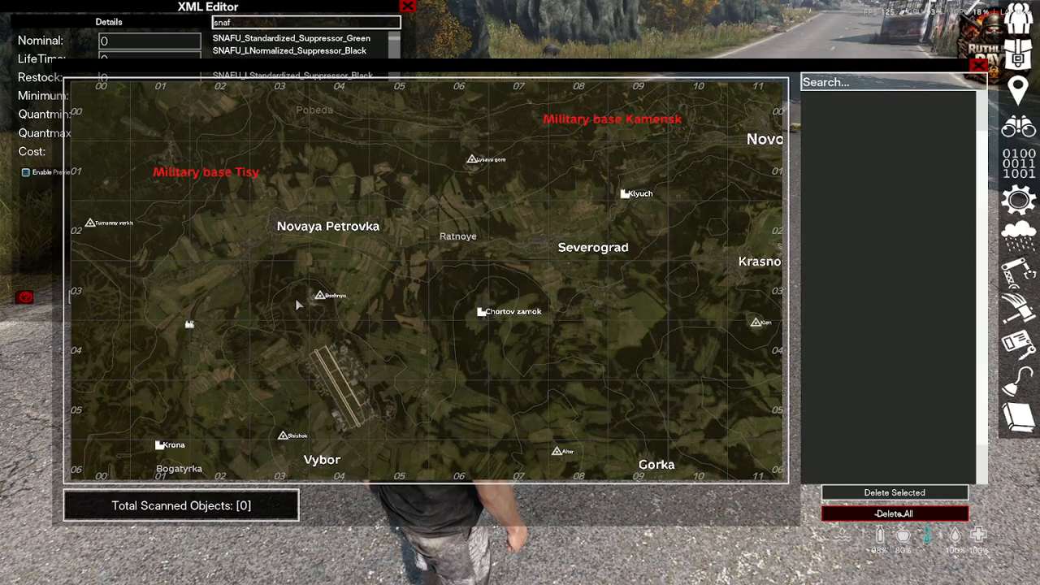
left_click(979, 67)
scroll(329, 89, "down", 3)
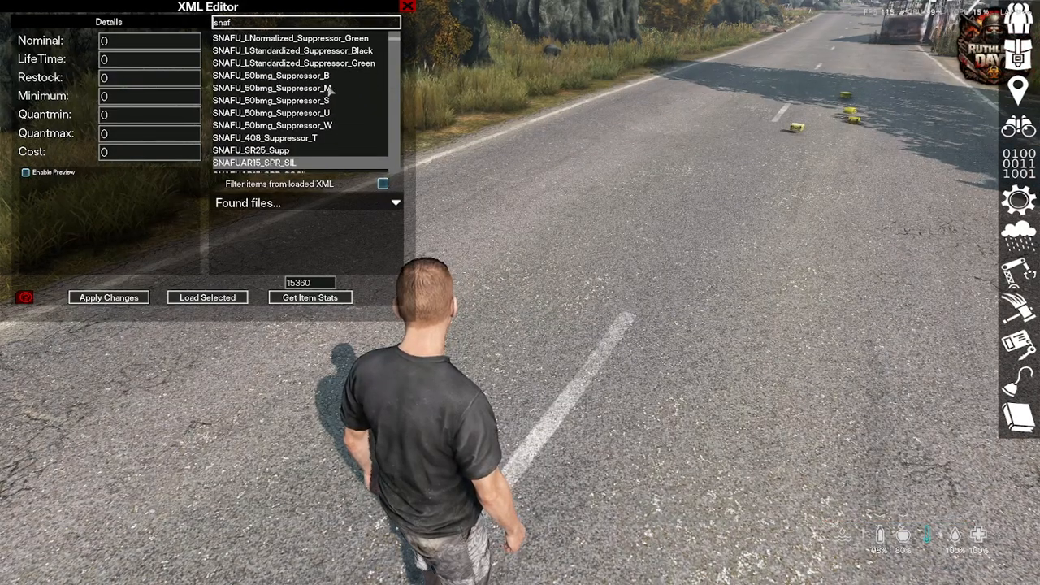
left_click(310, 297)
left_click(980, 67)
scroll(339, 77, "down", 2)
scroll(339, 76, "down", 5)
left_click(309, 297)
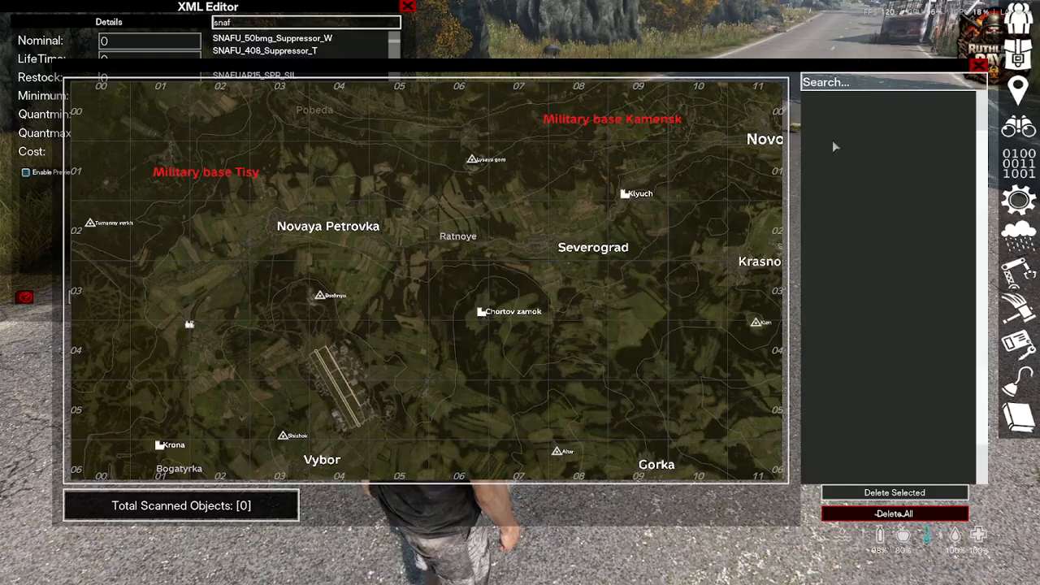
left_click(978, 68)
scroll(285, 136, "down", 3)
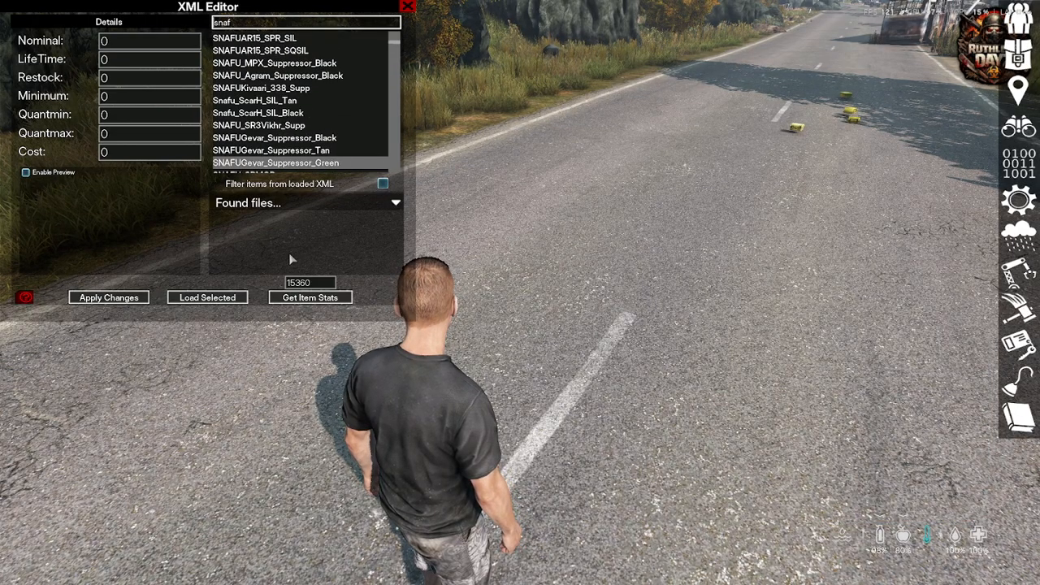
left_click(310, 299)
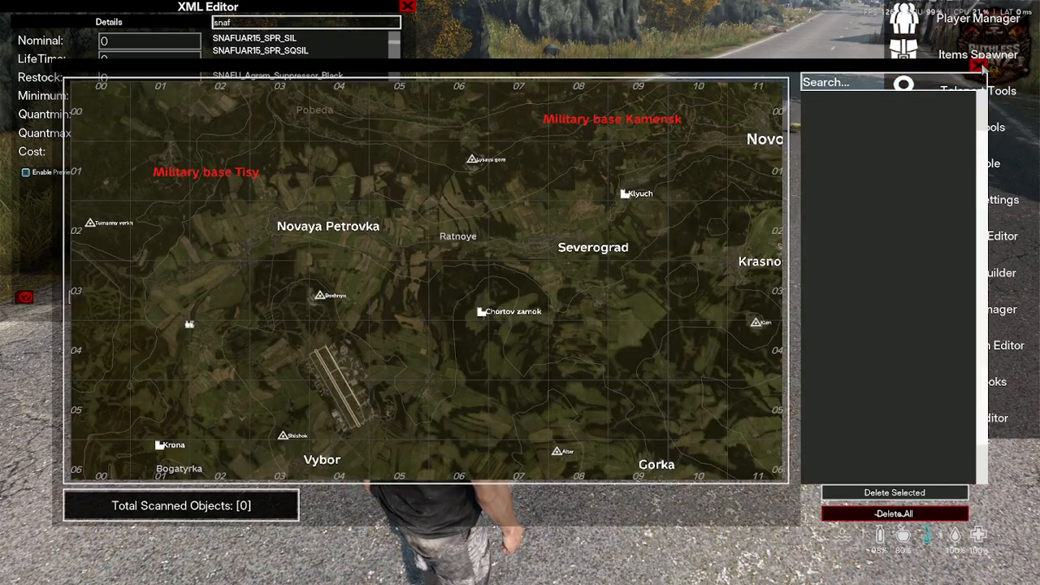
left_click(980, 67)
Step: Check the map item stats of the SNAFU weapon parts further down the list, including SNAFUSWM629_Cylinder
scroll(333, 113, "down", 2)
left_click(329, 298)
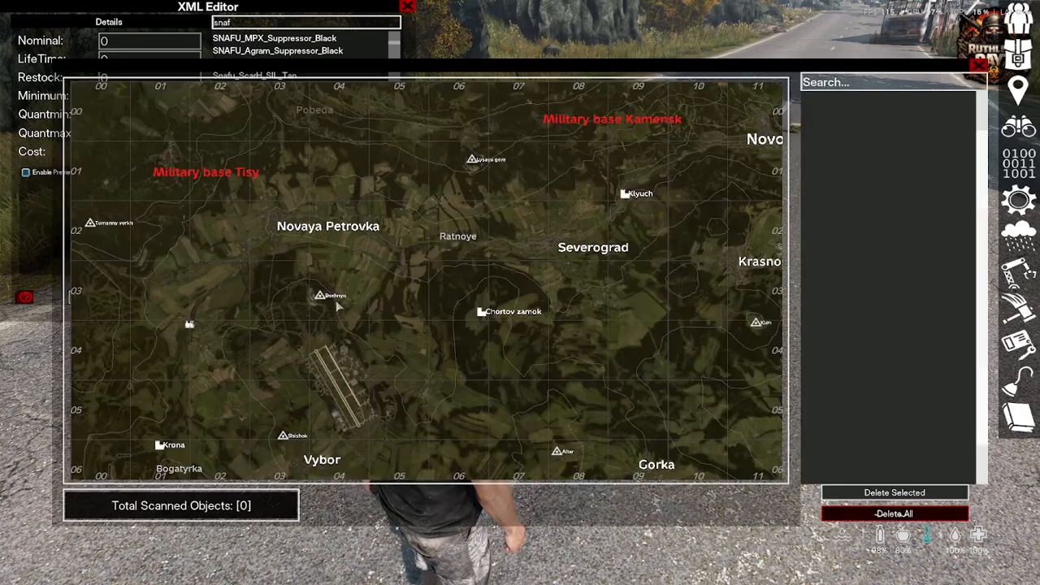
left_click(980, 73)
scroll(334, 102, "down", 7)
left_click(331, 299)
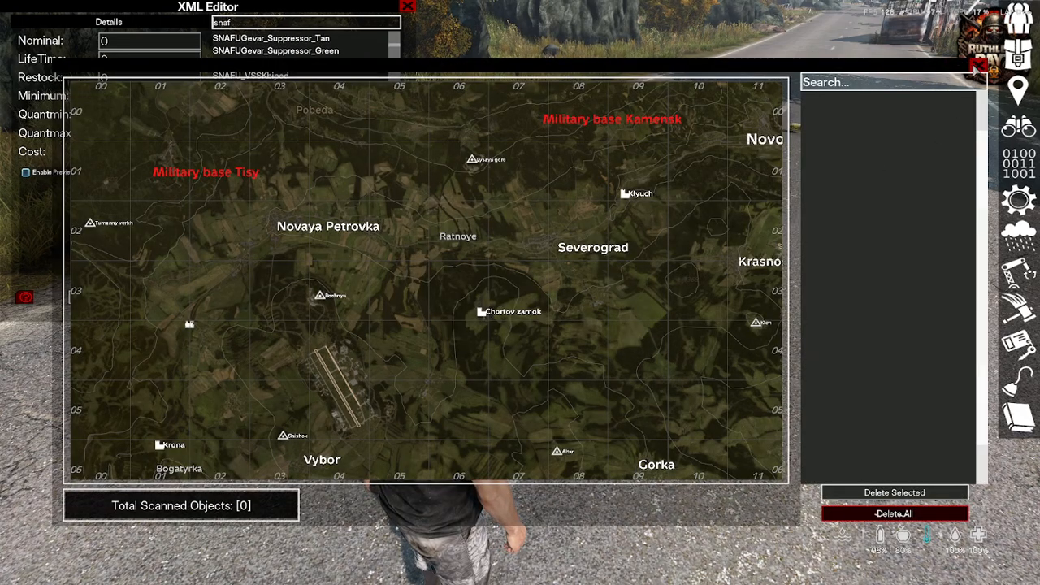
left_click(978, 70)
scroll(307, 154, "down", 2)
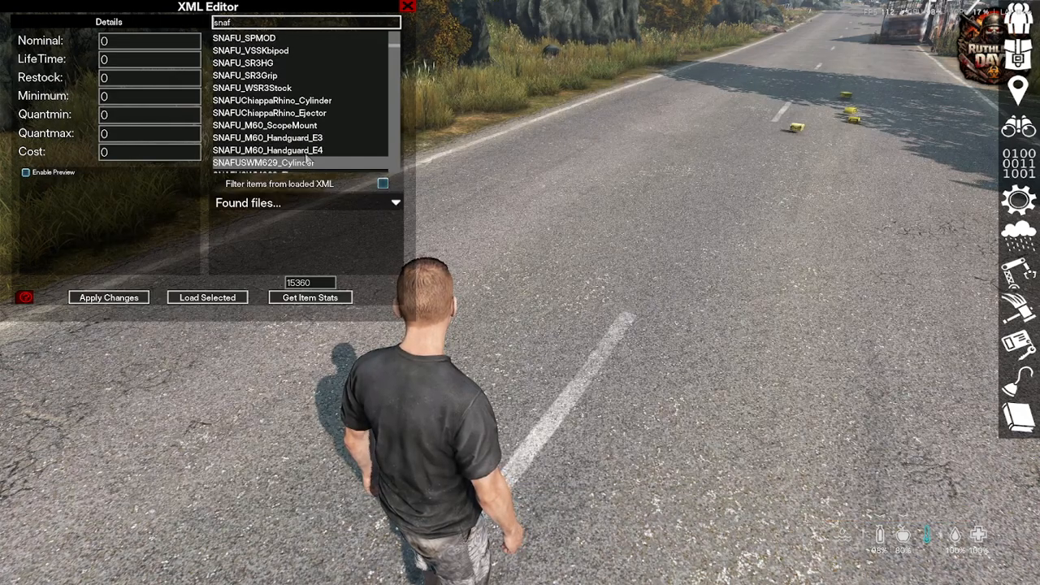
left_click(337, 299)
left_click(981, 71)
scroll(341, 122, "down", 2)
left_click(320, 300)
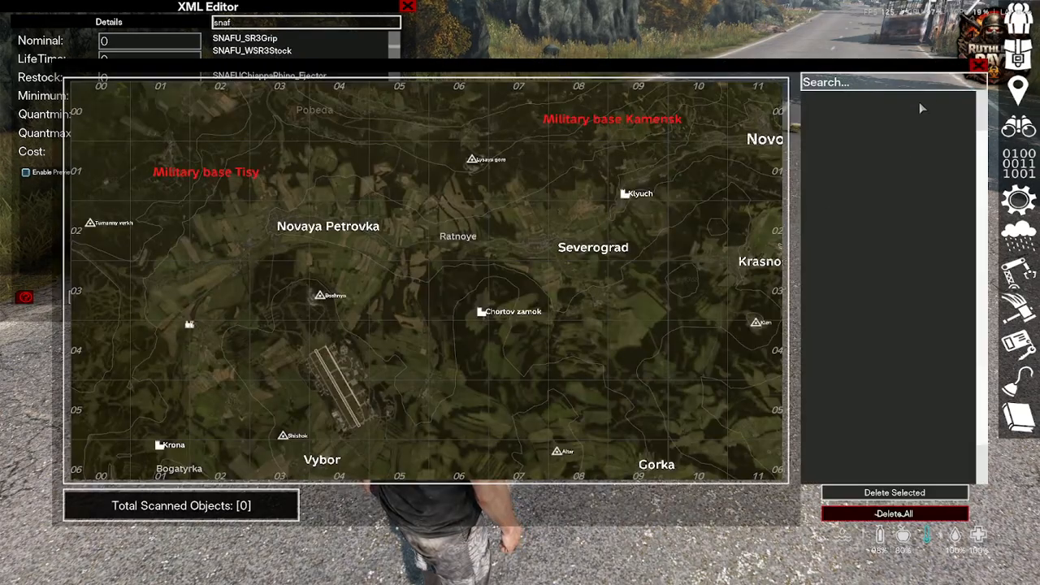
left_click(979, 70)
Step: Check the map item stats of the SNAFU Aimpoint and Elcan sights, including SNAFU_AKAimpoint_M5 and SNAFU_AKElcan
scroll(278, 91, "down", 3)
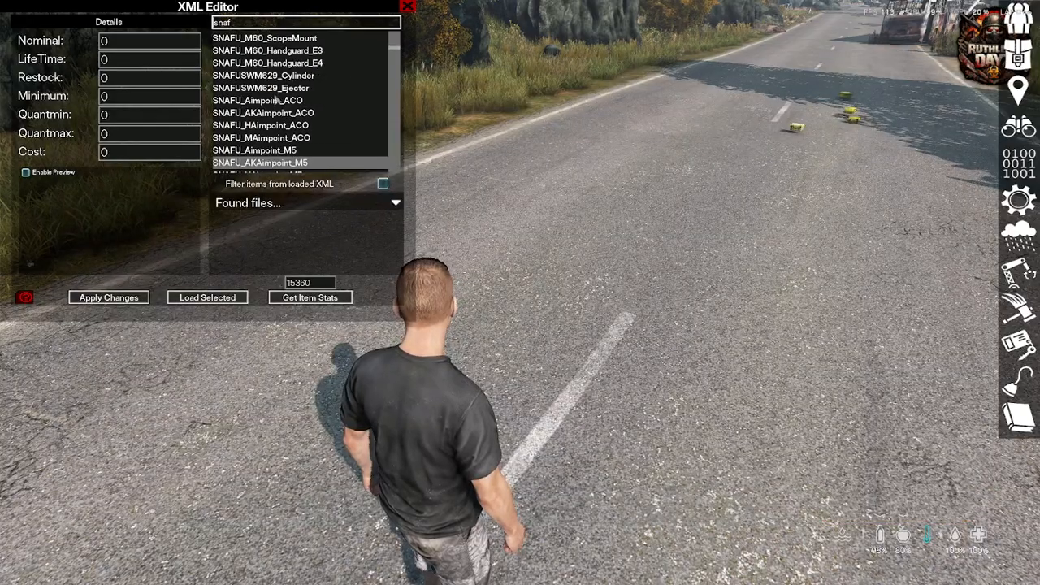
left_click(335, 302)
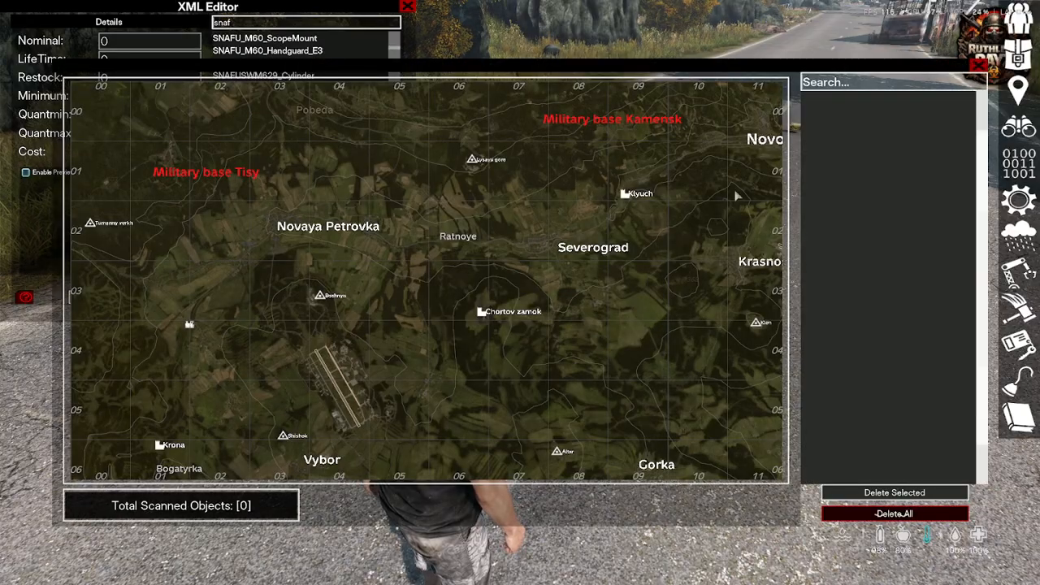
left_click(979, 69)
scroll(286, 136, "down", 3)
left_click(340, 300)
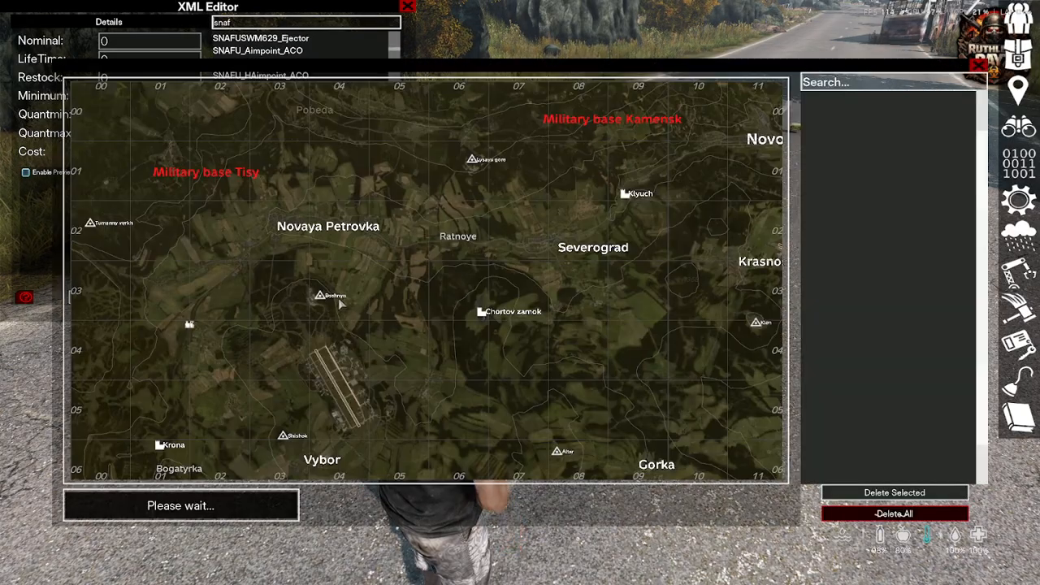
left_click(979, 68)
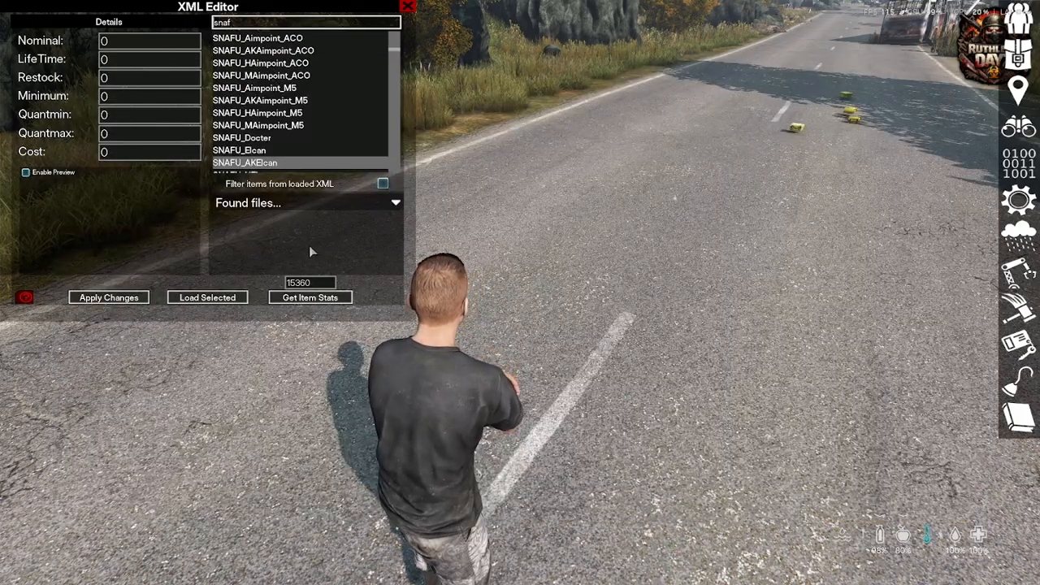
left_click(328, 301)
left_click(979, 66)
Step: Check the map item stats of the SNAFU EOTech sights, including SNAFU_AKEOTech_EXPS3 and SNAFU_HEOTech_EXPS3
scroll(303, 95, "down", 4)
left_click(303, 299)
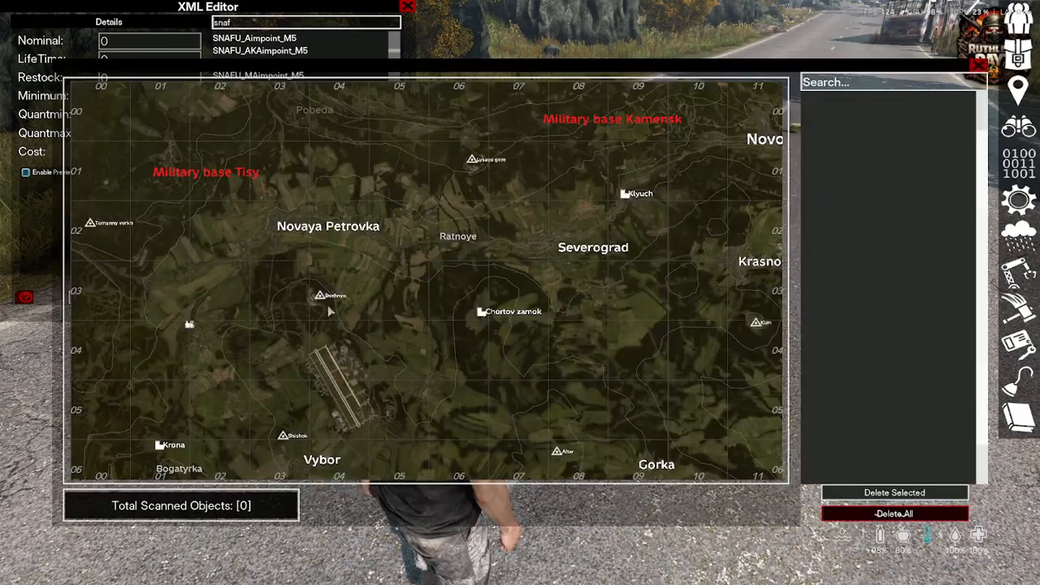
left_click(979, 66)
scroll(360, 89, "down", 1)
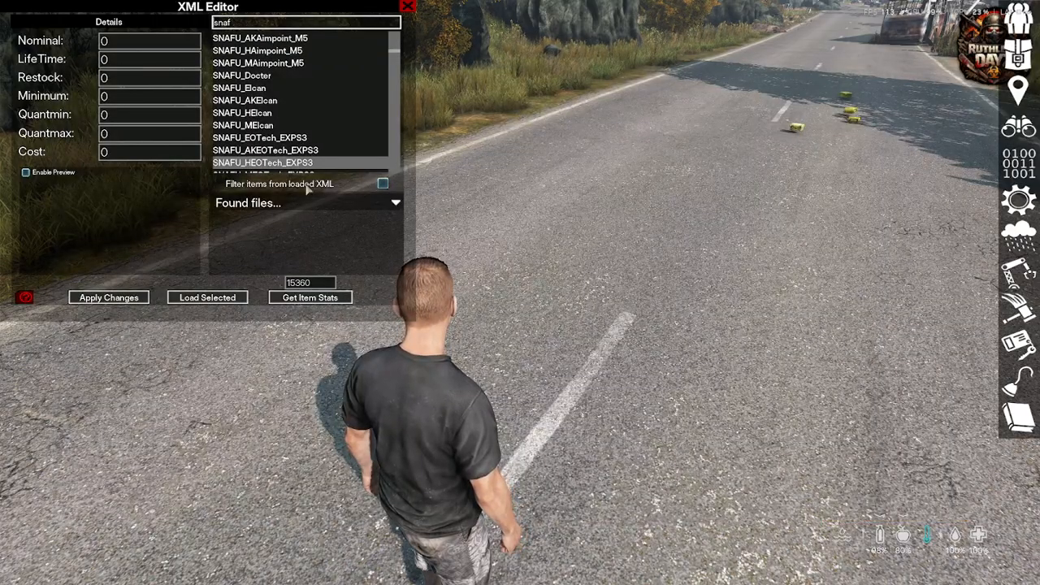
left_click(313, 299)
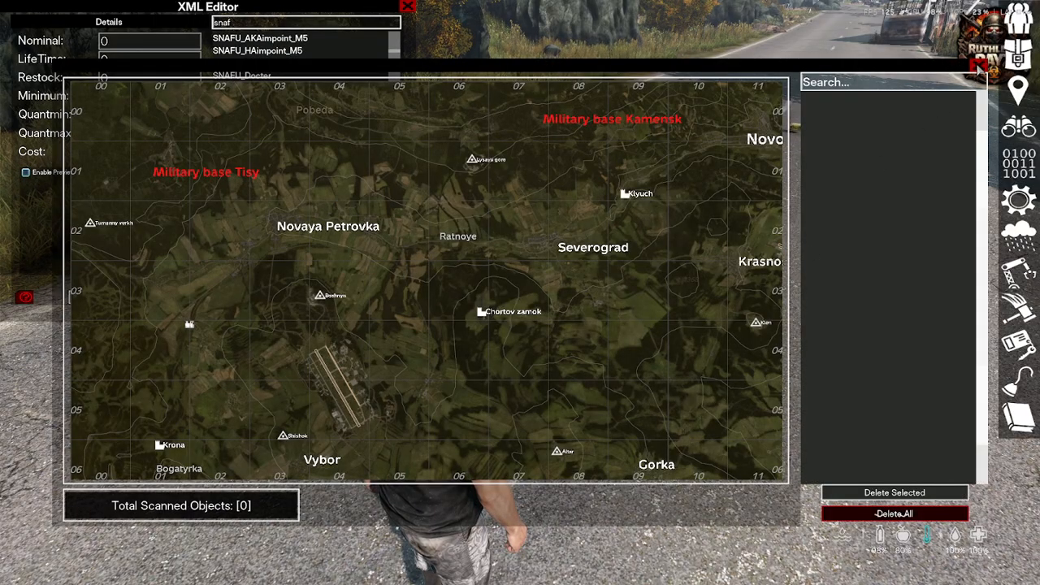
left_click(979, 67)
scroll(325, 90, "down", 1)
left_click(297, 302)
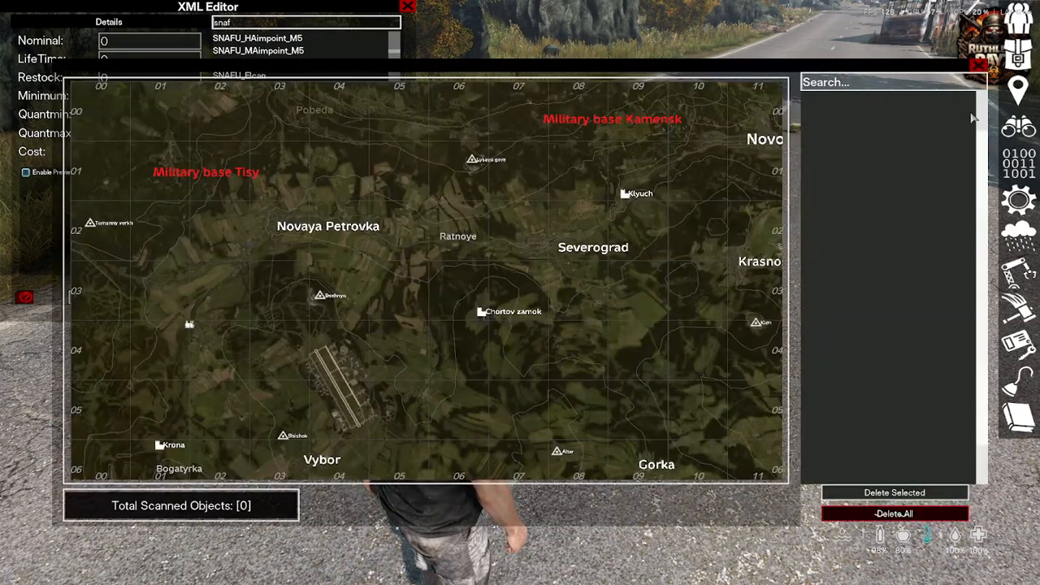
left_click(979, 66)
Step: Check the map item stats of the SNAFU hunting optics, including SNAFU_AKHuntingOptic, and close the XML Editor
scroll(290, 89, "down", 2)
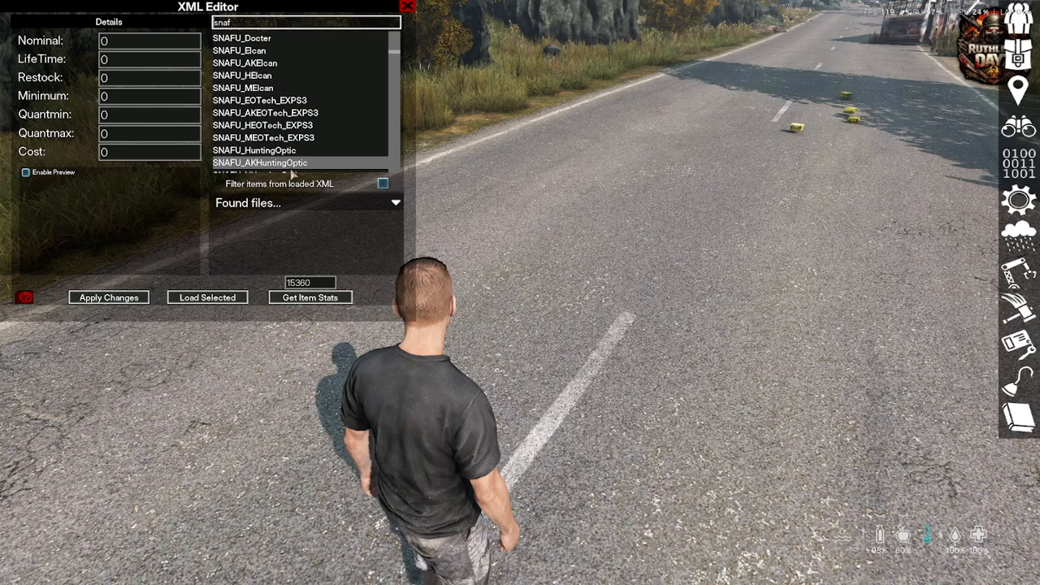
left_click(333, 298)
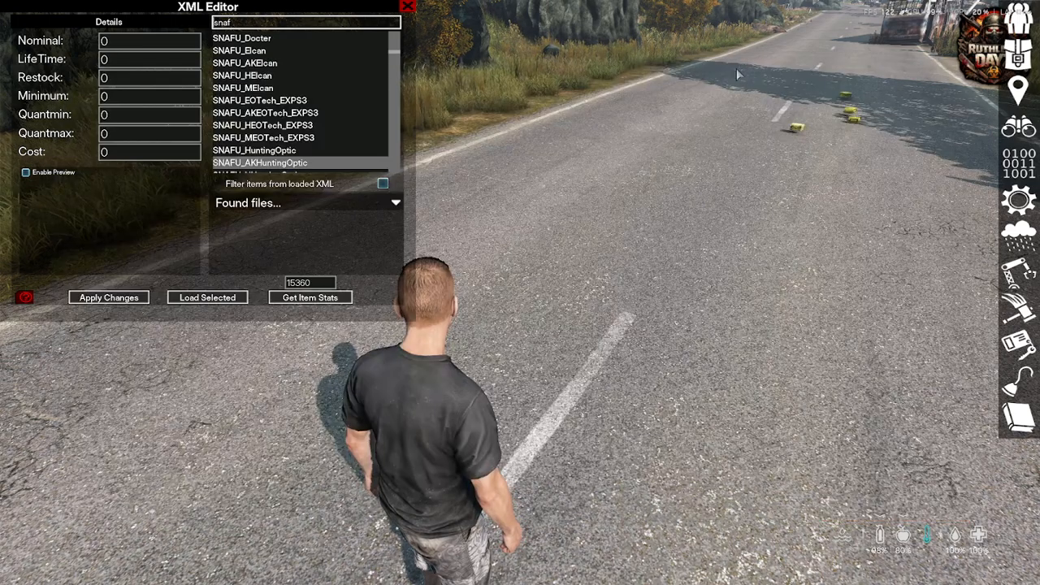
scroll(318, 76, "down", 1)
left_click(319, 297)
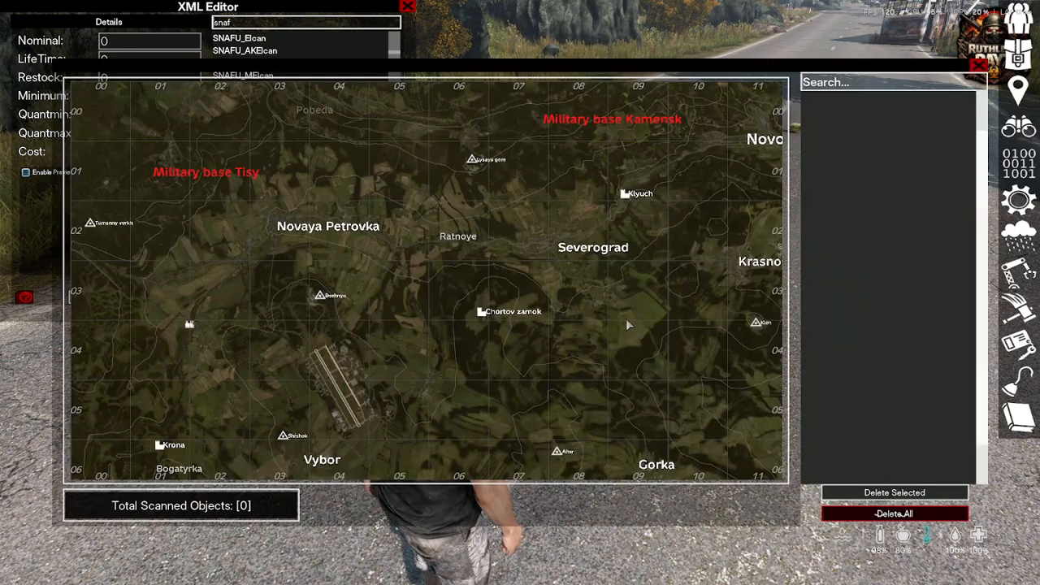
scroll(308, 127, "down", 12)
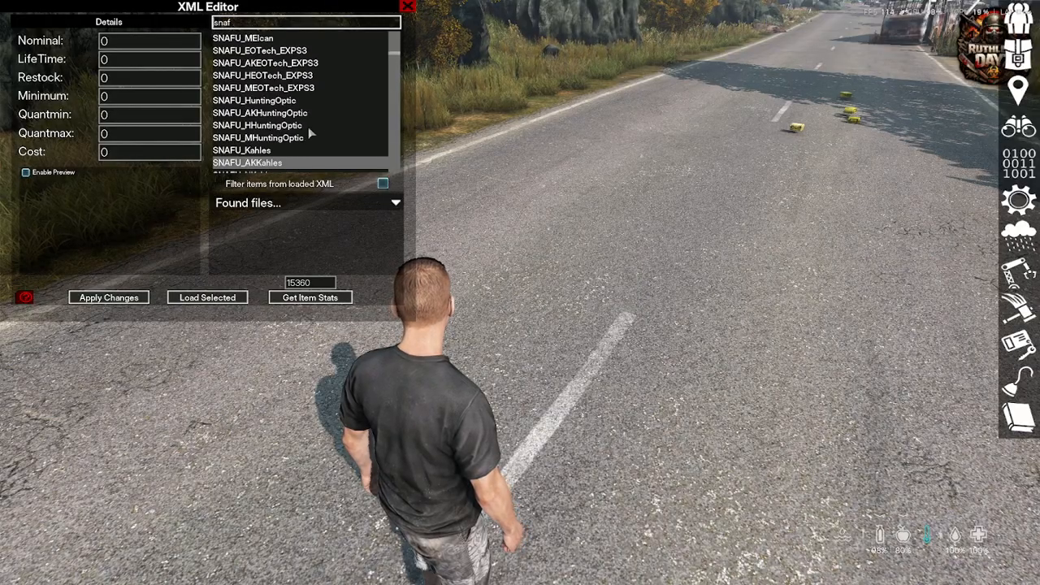
left_click(409, 6)
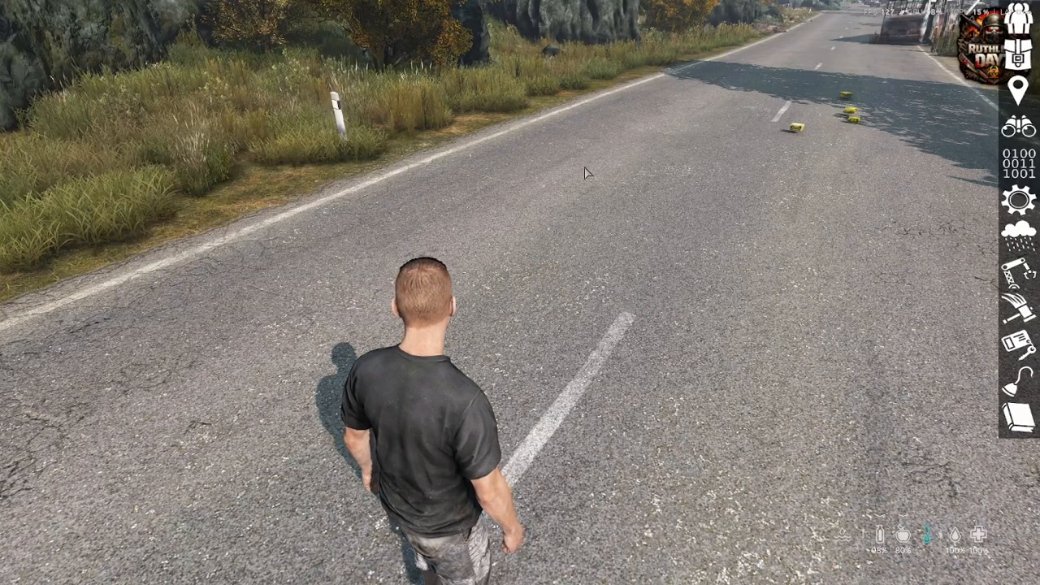
key("Escape")
key("l")
key("Escape")
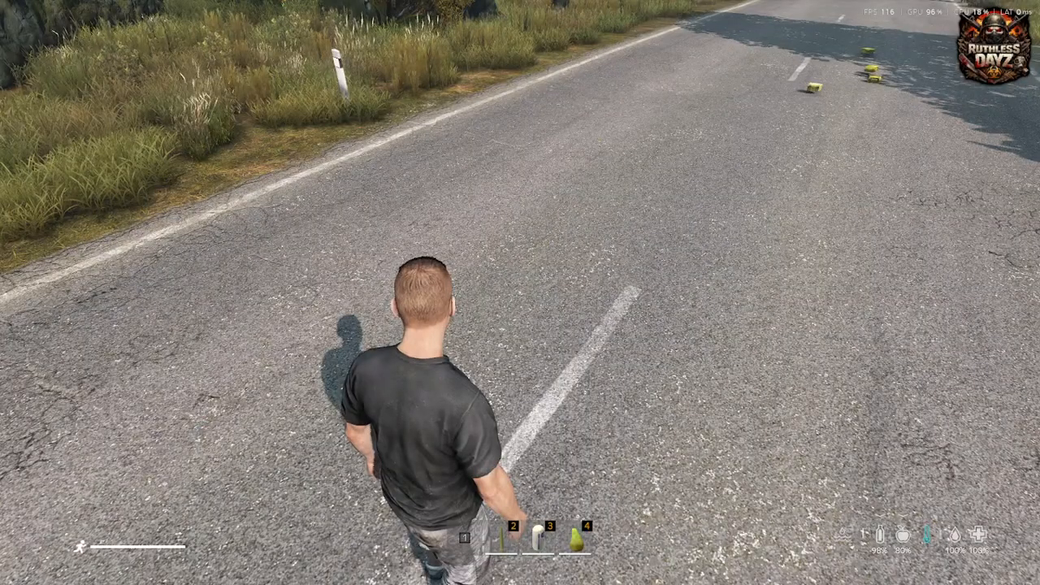
key("Home")
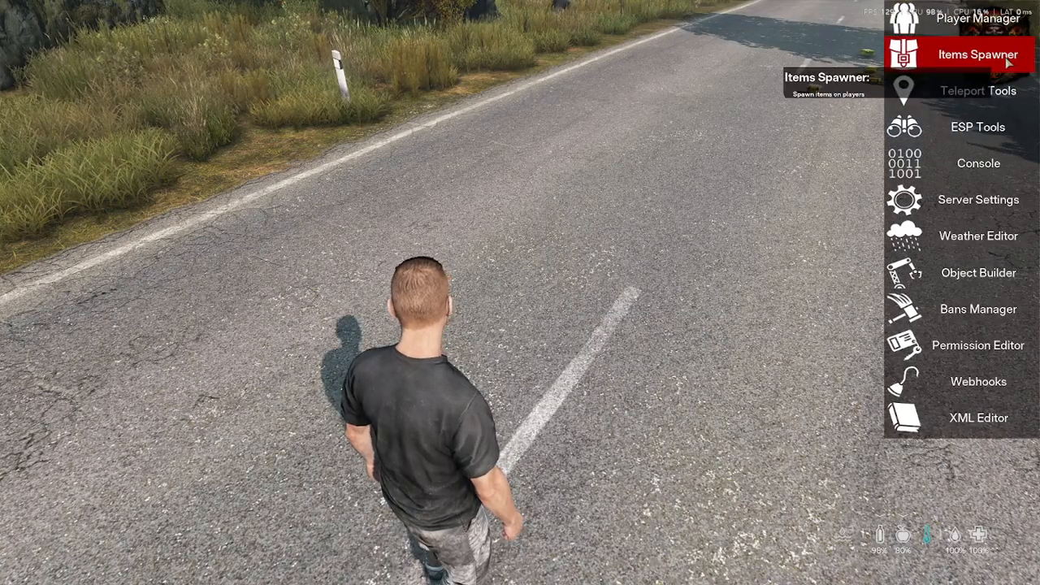
left_click(1001, 52)
left_click(460, 6)
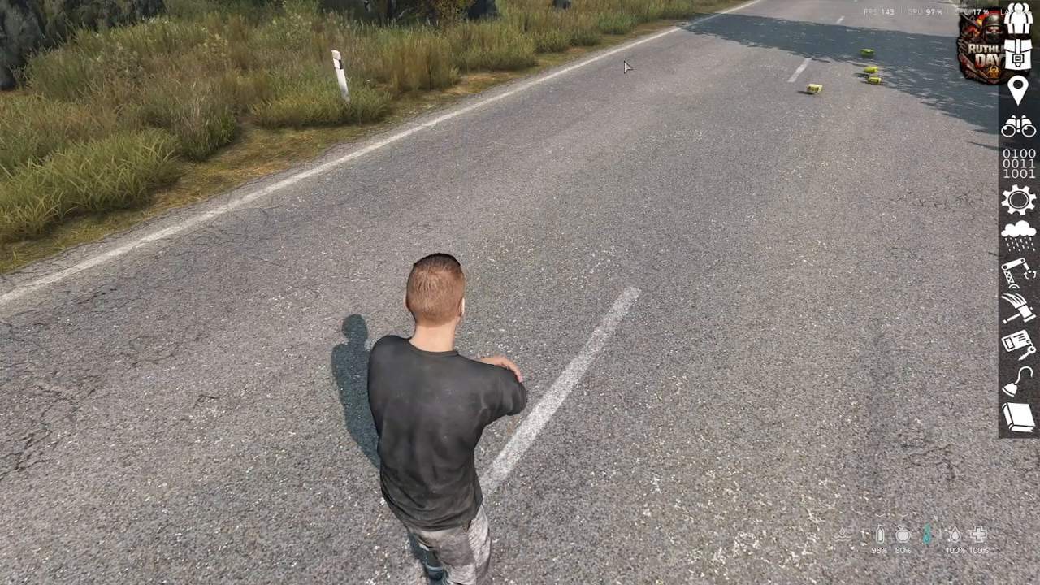
Step: Teleport the character to the tents in the southern part of Military base Tisy using the teleport map
left_click(943, 90)
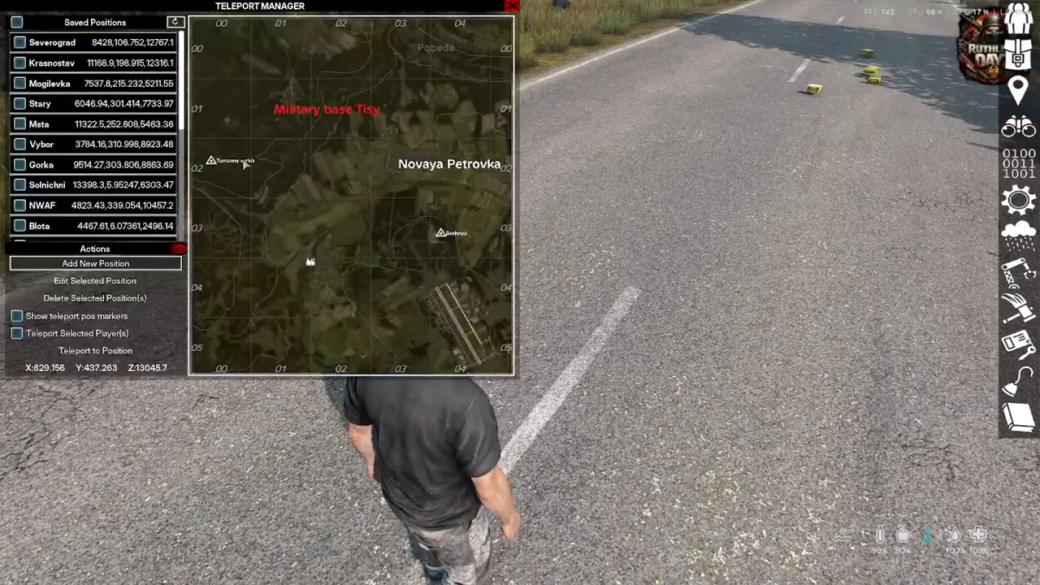
scroll(290, 144, "up", 6)
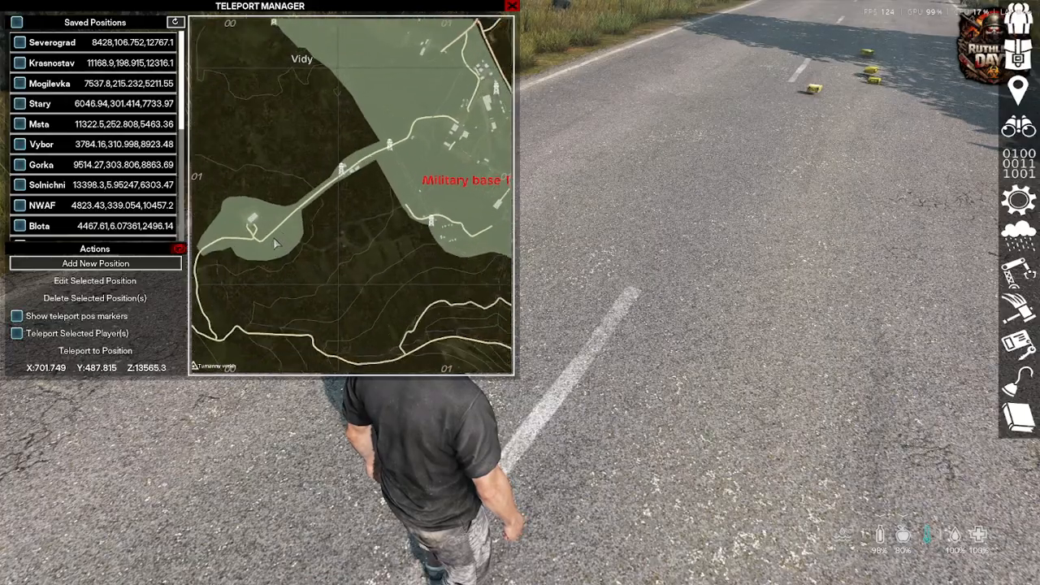
scroll(247, 231, "up", 2)
left_click_drag(497, 150, 307, 115)
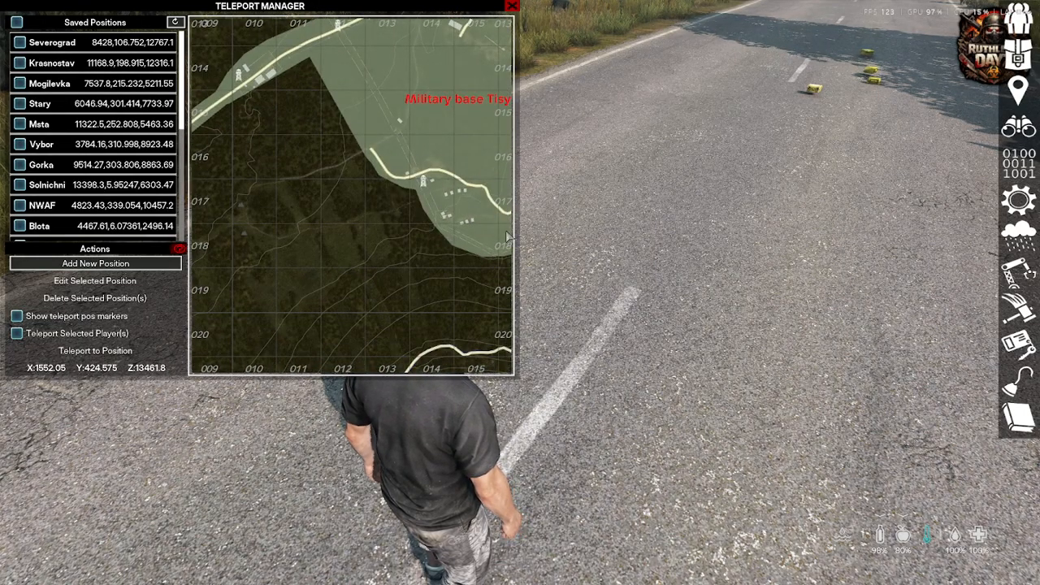
double_click(464, 203)
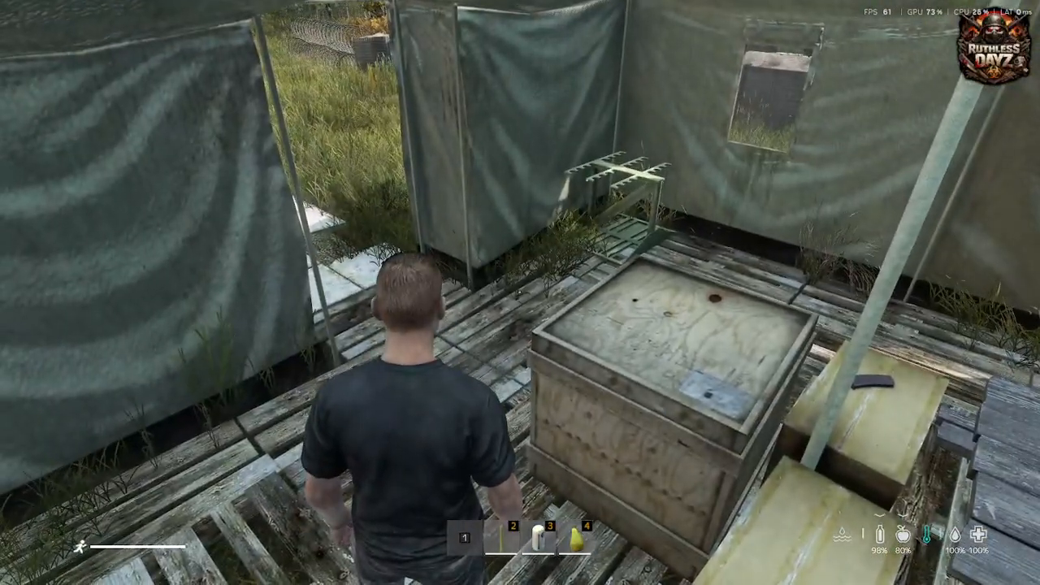
Step: Turn on the ESP overlay for nearby items and walk out of the tent to inspect the loot around the base
key("Home")
left_click(511, 7)
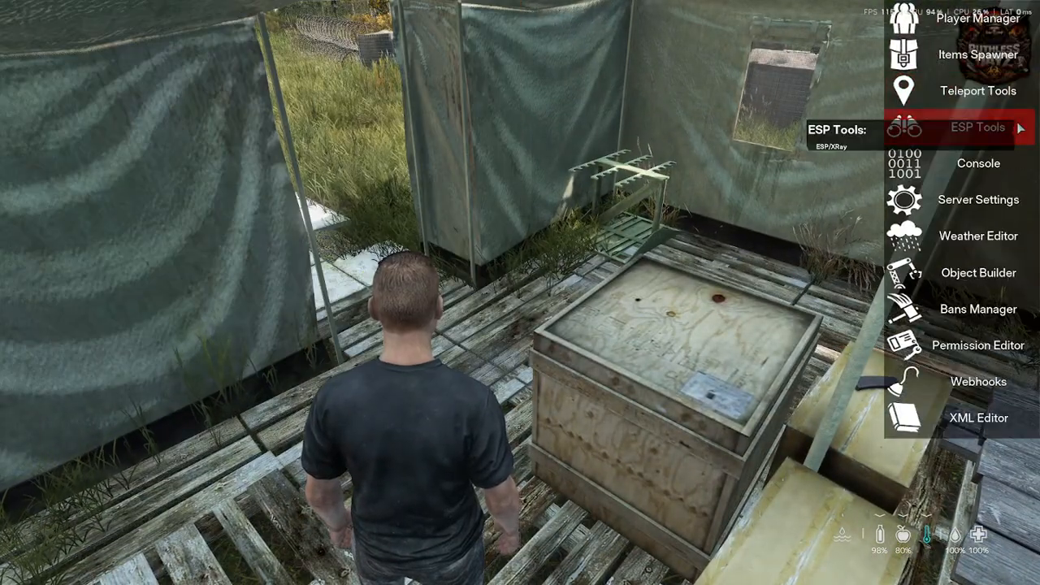
left_click(975, 127)
left_click(68, 40)
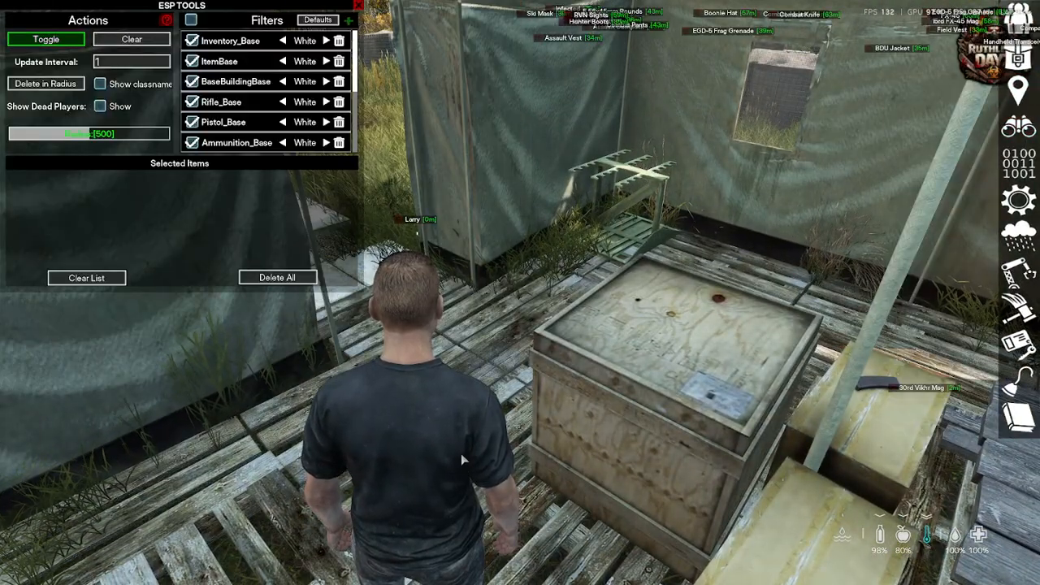
key("Home")
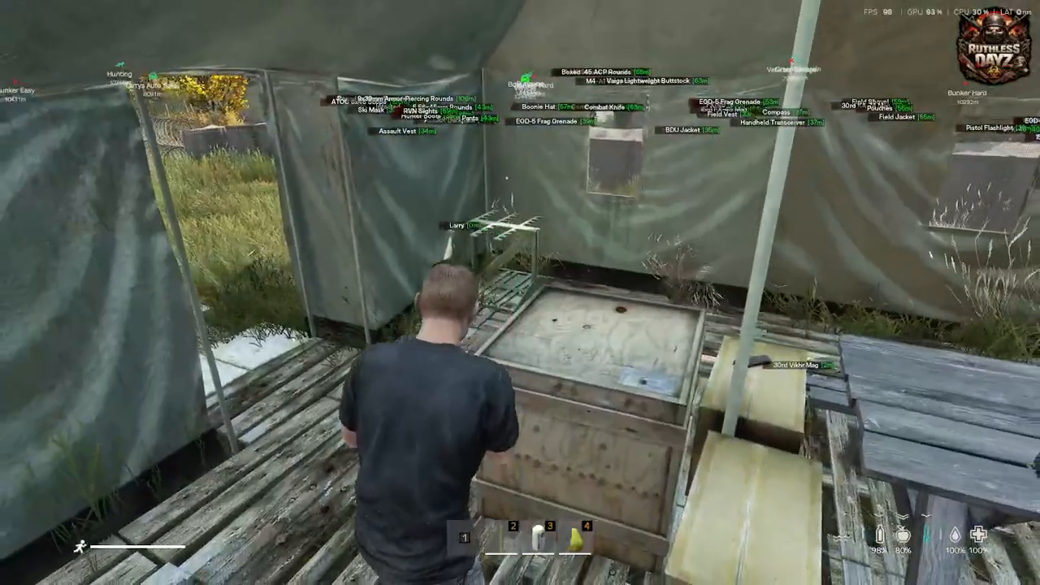
key("w")
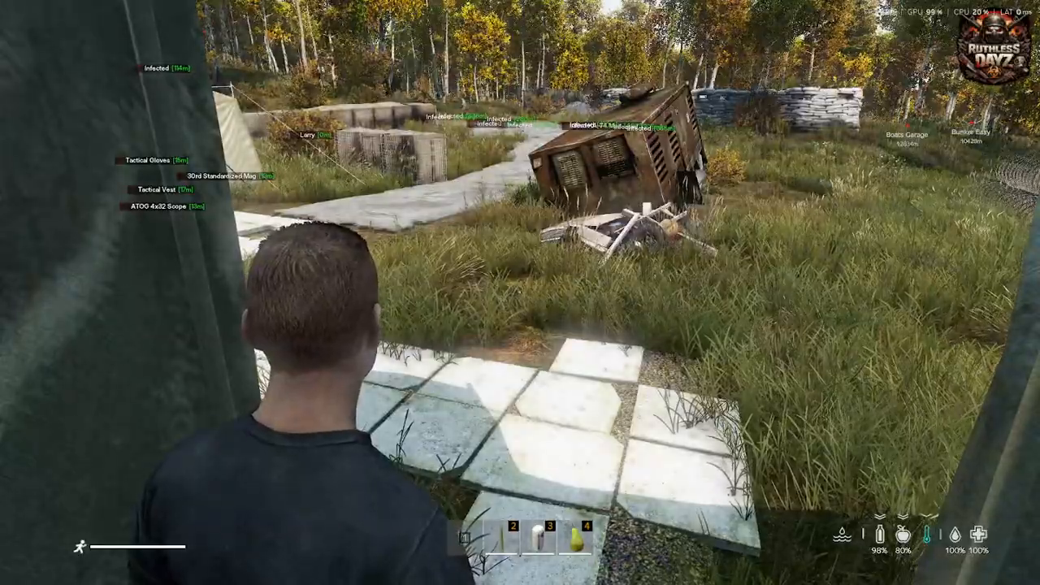
key("w")
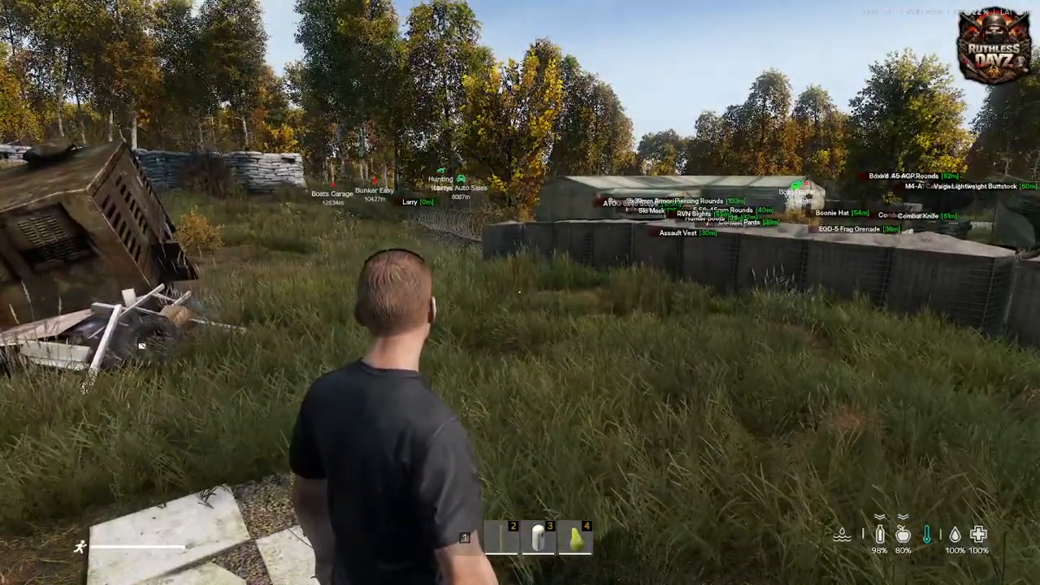
Step: Switch to the GTXGaming panel in Chrome and open the mpmissions/dayzOffline.chernarusplus folder in the server's File Manager
key("super")
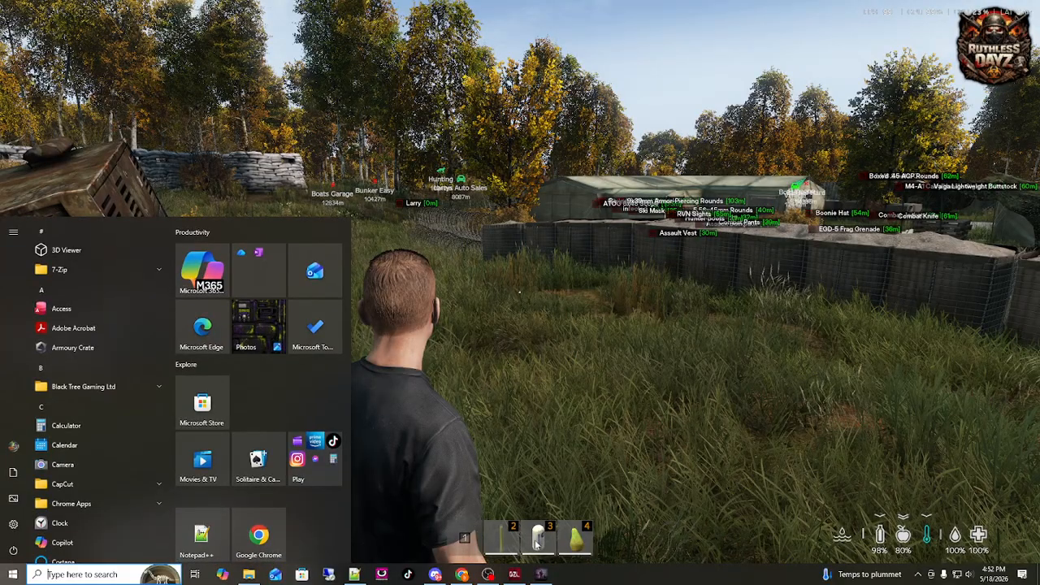
left_click(461, 575)
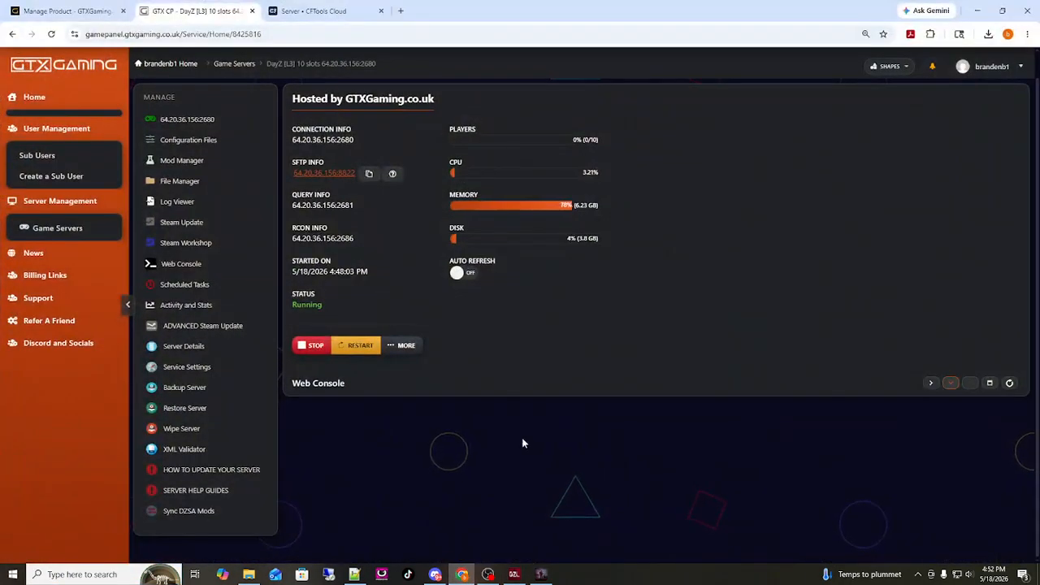
left_click(179, 181)
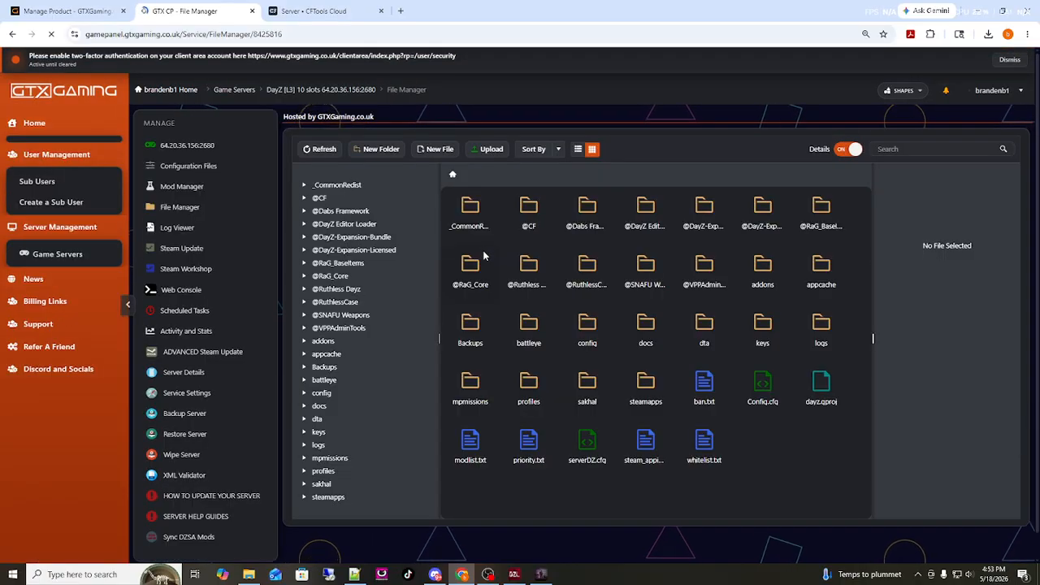
scroll(723, 324, "down", 1)
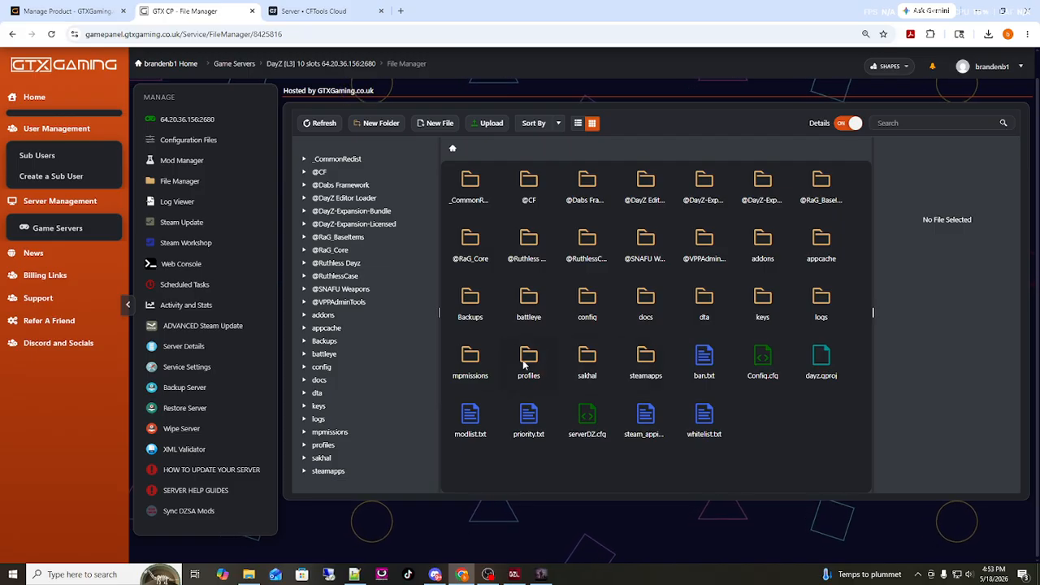
double_click(474, 355)
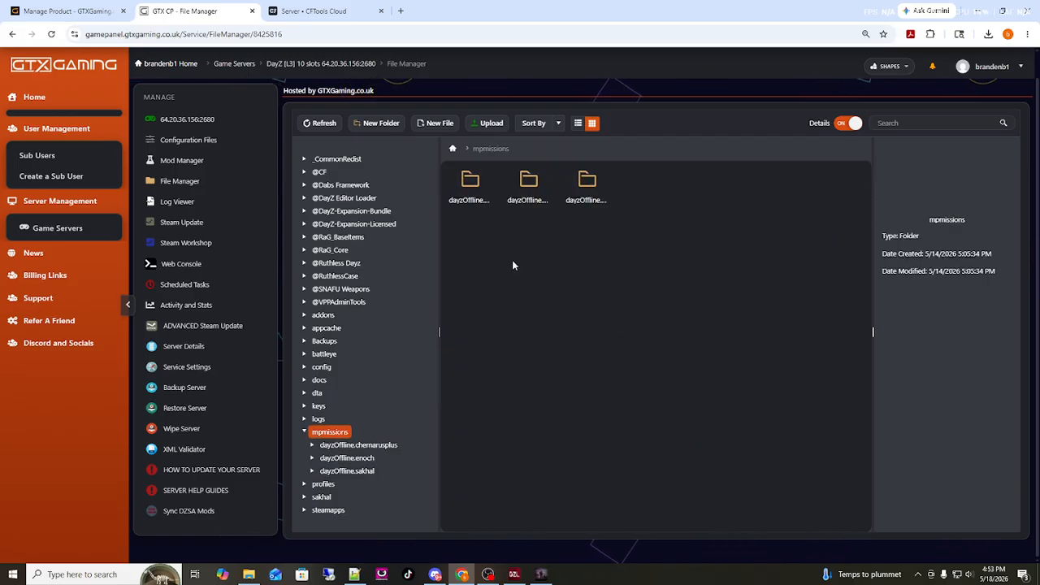
double_click(470, 185)
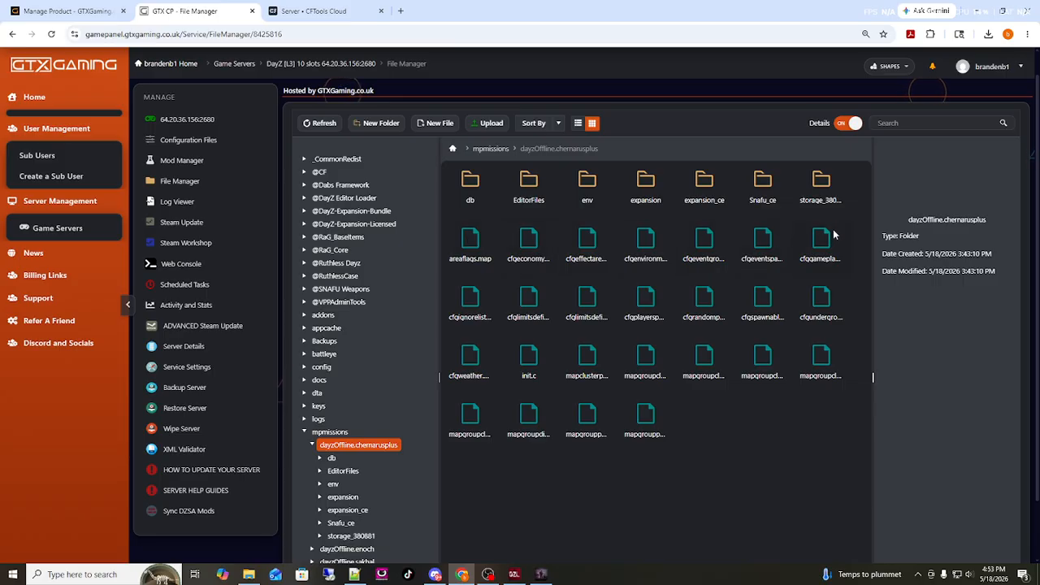
Step: Open cfgeconomycore.xml, make sure the SNAFU ce folder entry reads Snafu_ce, and save and close the file
double_click(521, 248)
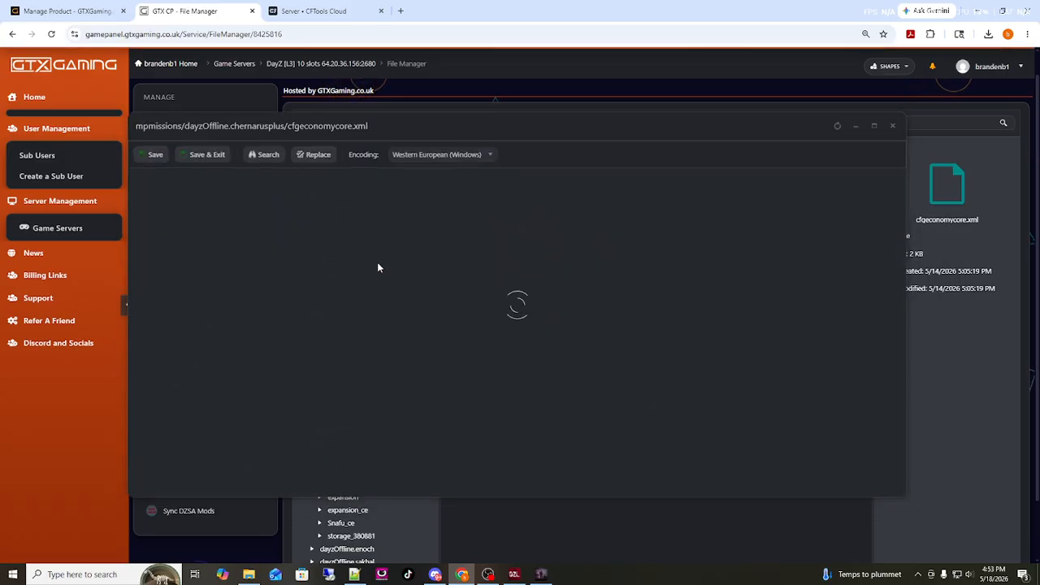
scroll(276, 390, "down", 2)
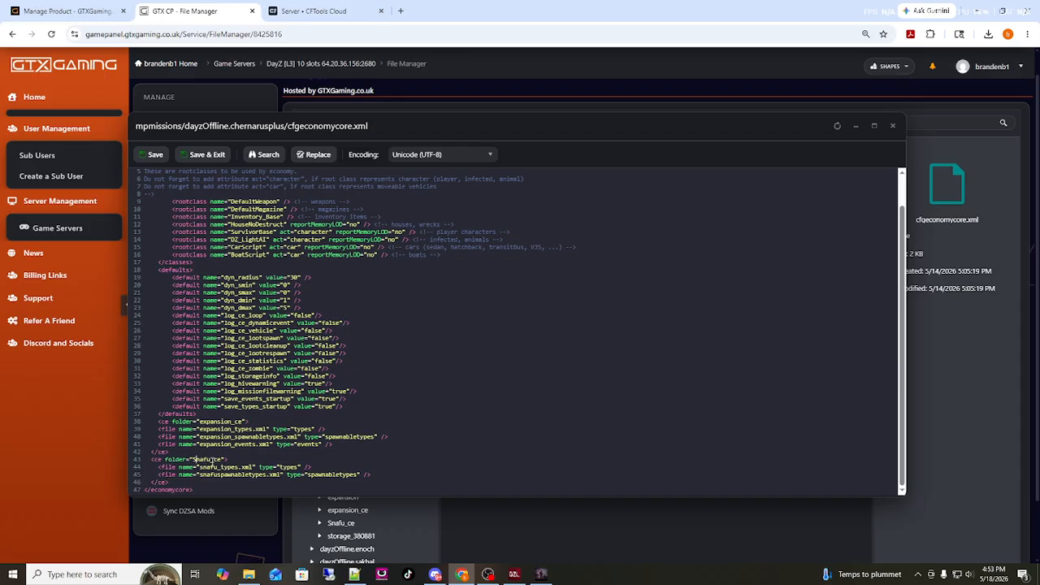
left_click(214, 155)
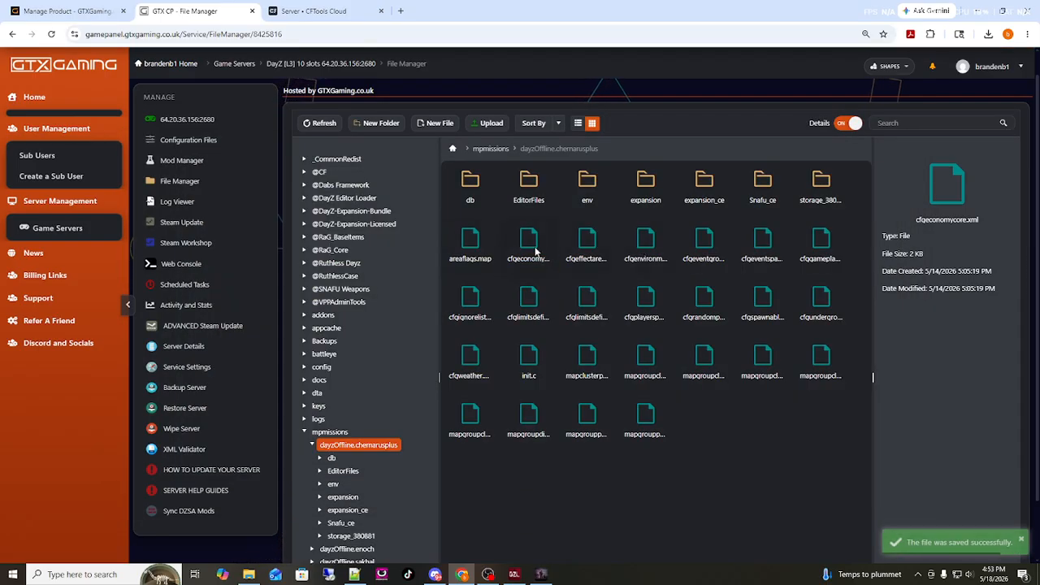
Step: Compare the Snafu_ce folder's file names with the entries in cfgeconomycore.xml, save the file again and return to the server's overview page
double_click(762, 185)
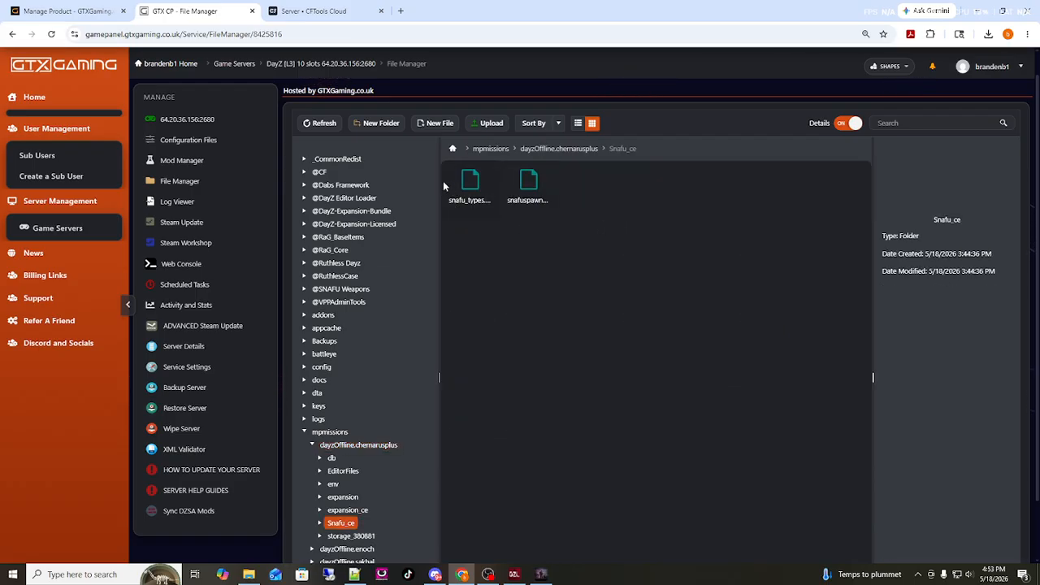
left_click(583, 154)
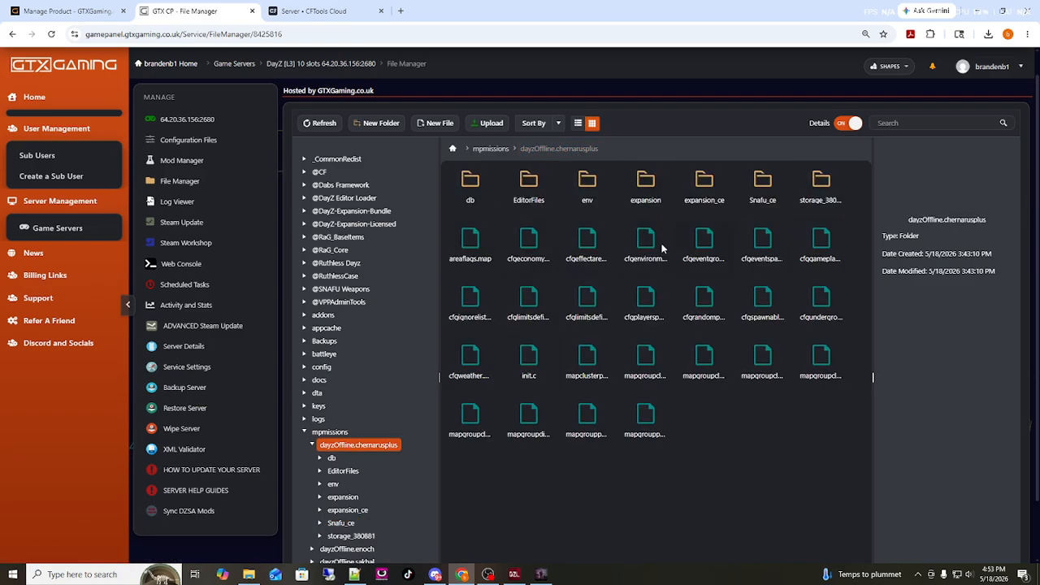
double_click(529, 238)
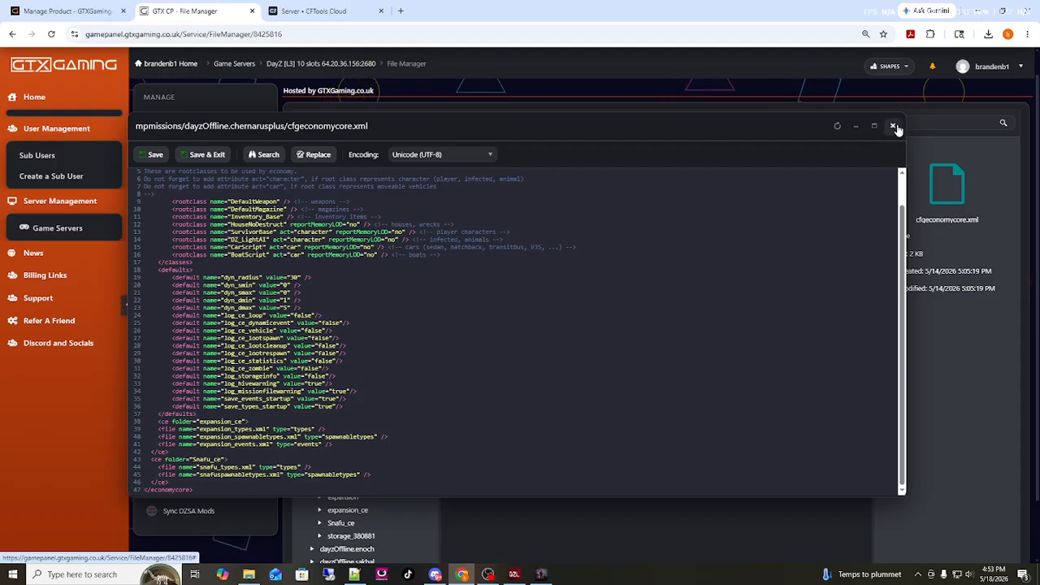
left_click(207, 155)
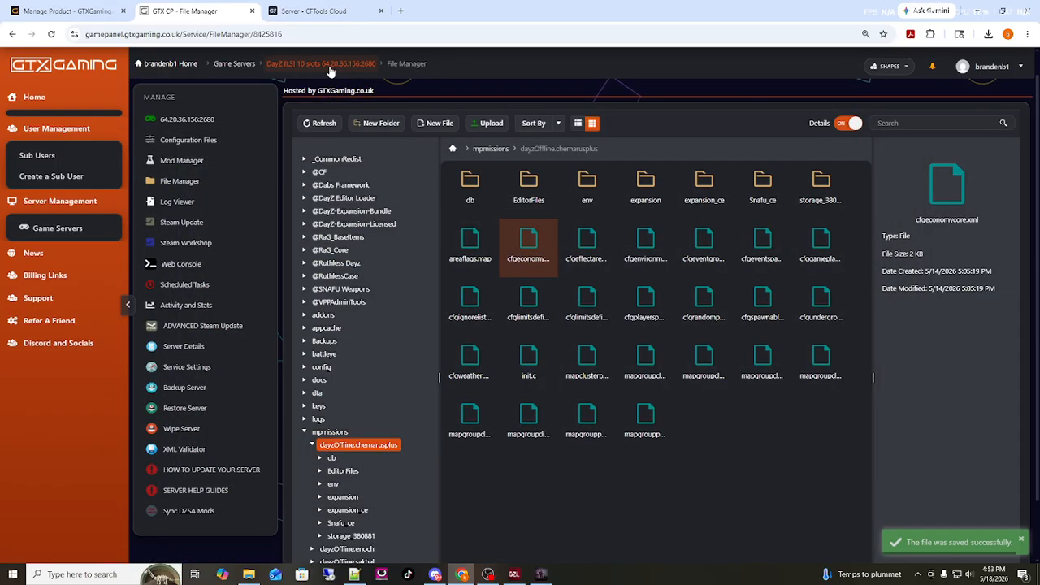
left_click(330, 66)
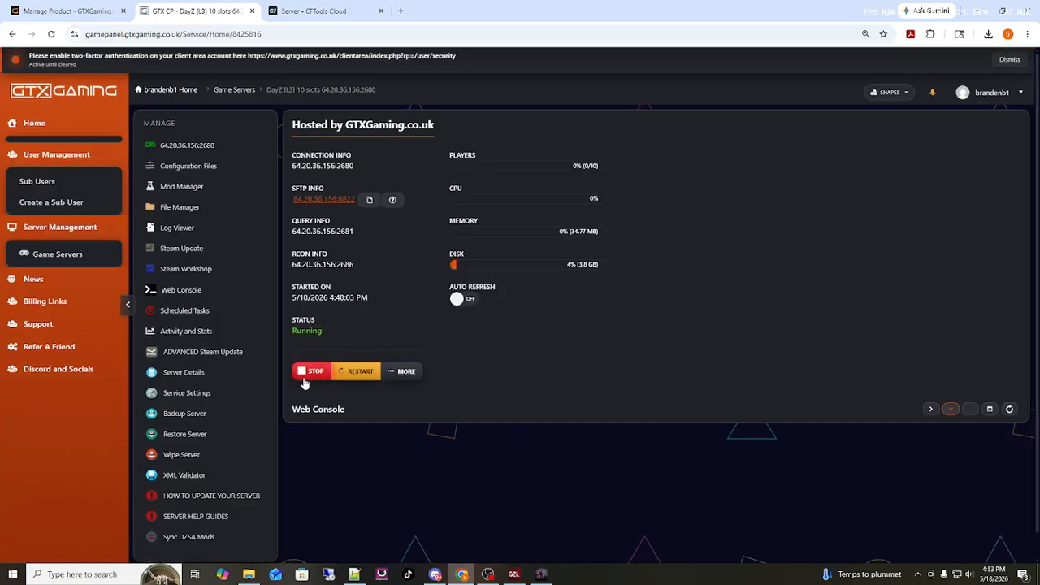
Step: Stop the server and open the mpmissions/dayzOffline.chernarusplus folder in its File Manager
left_click(304, 381)
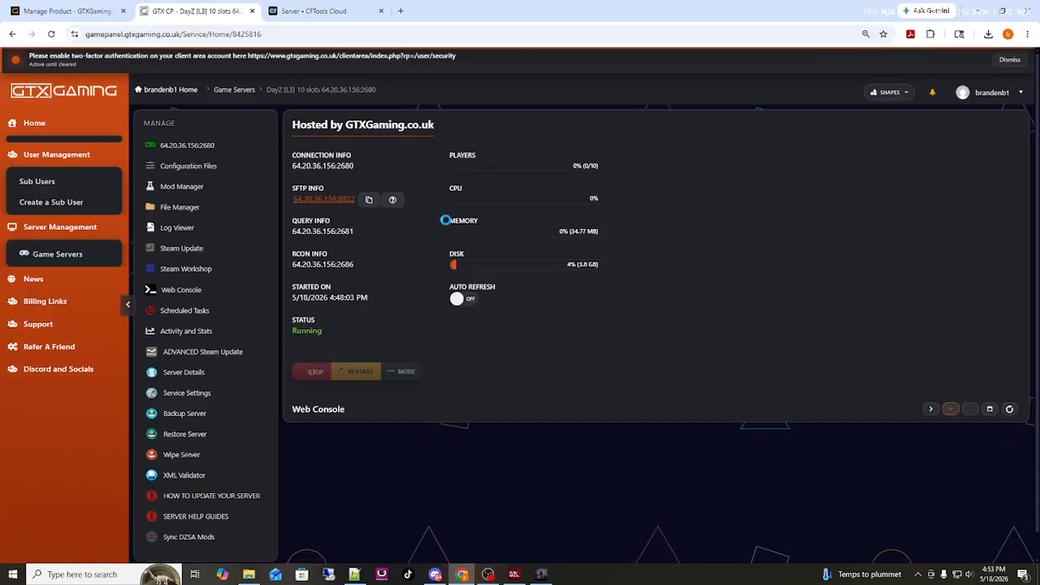
left_click(183, 228)
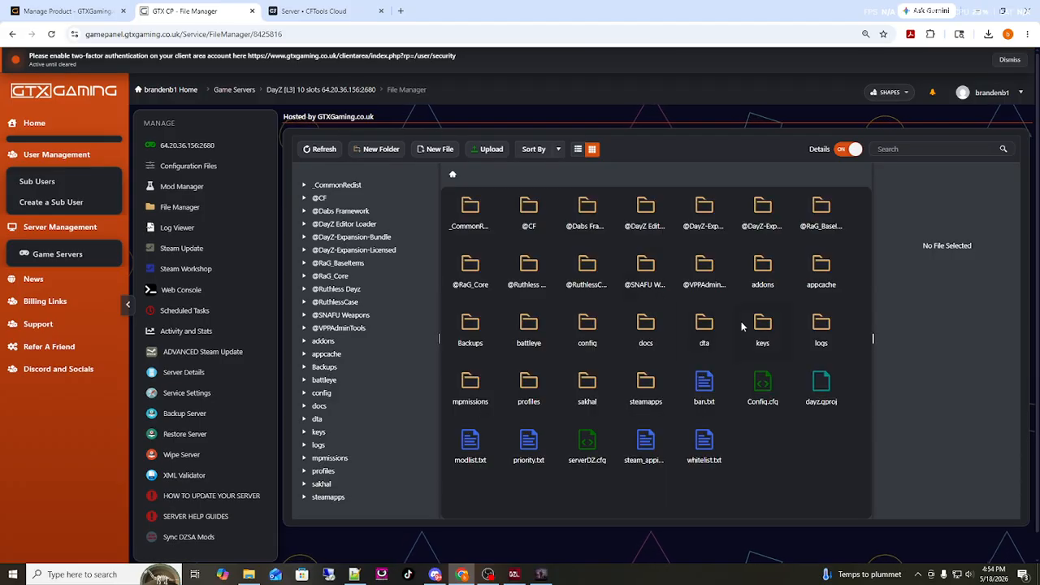
left_click(478, 381)
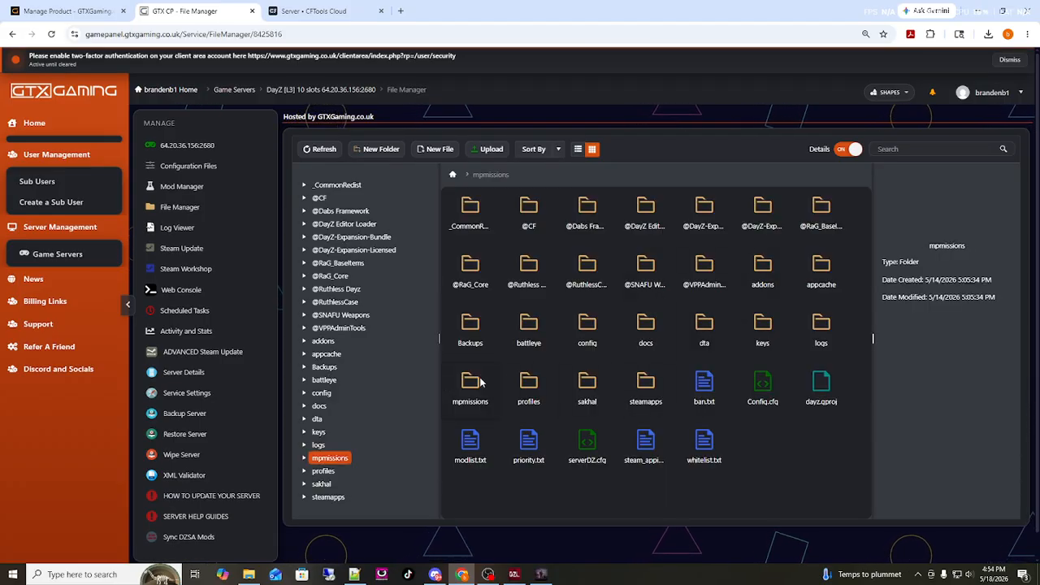
double_click(479, 382)
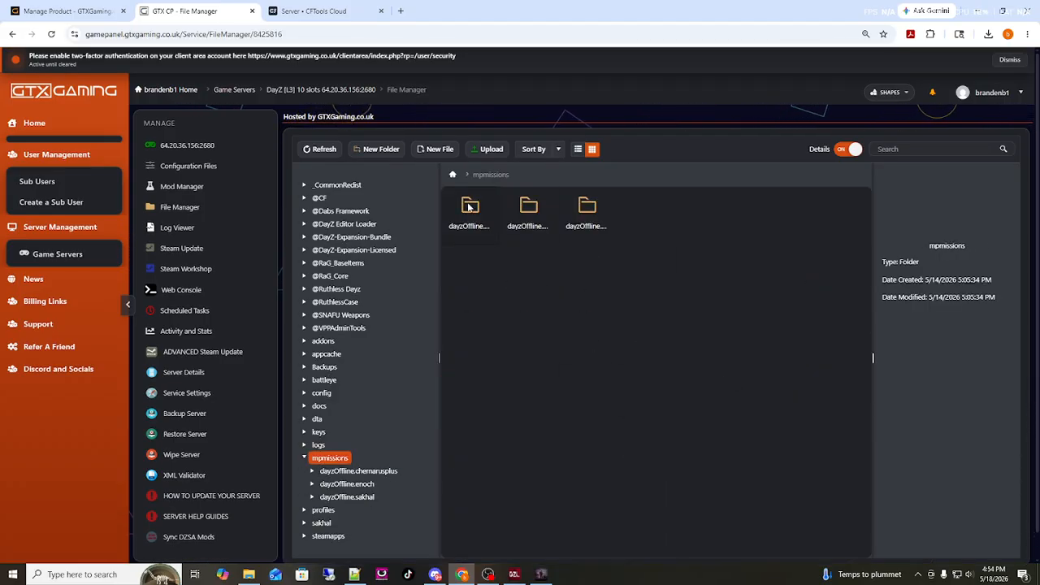
double_click(470, 207)
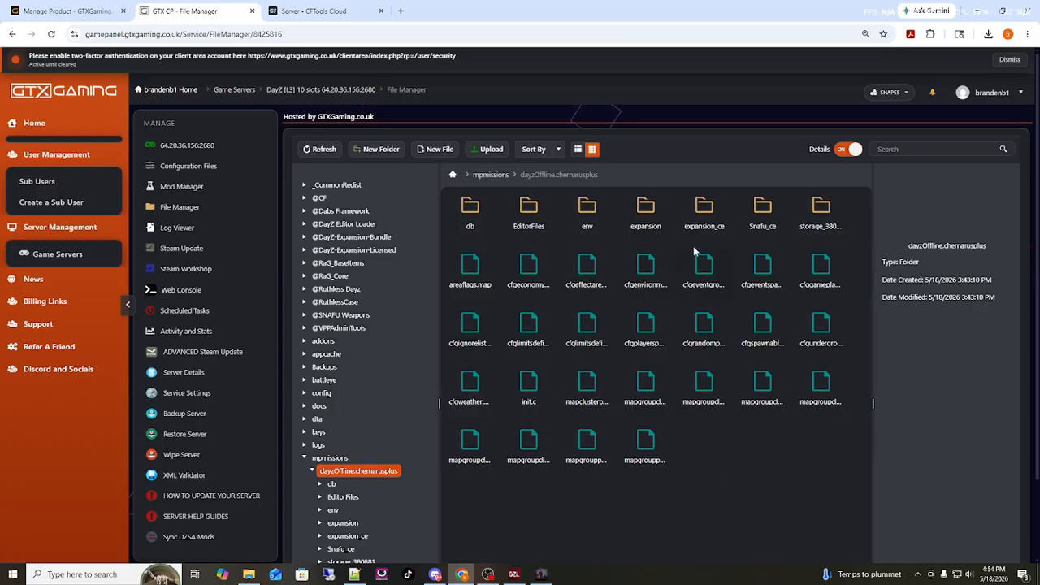
Step: Delete the storage_380881 folder from dayzOffline.chernarusplus and start the server again from its overview page
right_click(818, 215)
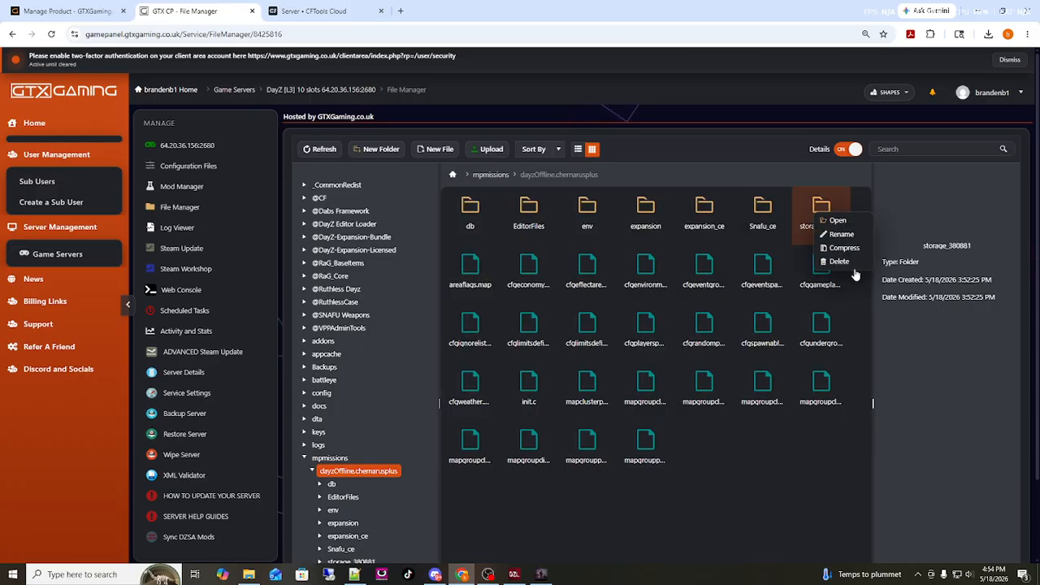
left_click(838, 262)
left_click(474, 346)
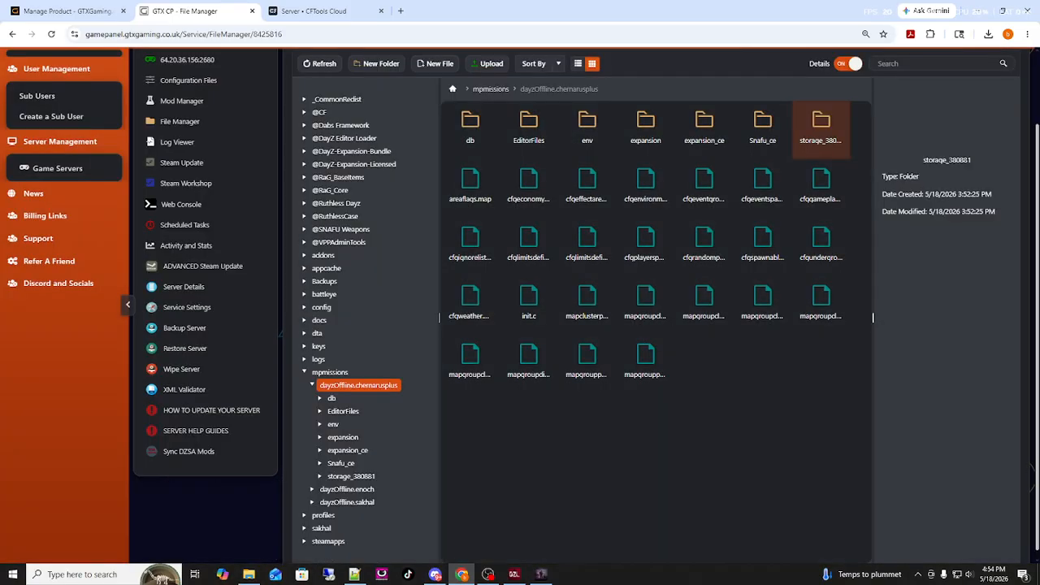
left_click(353, 91)
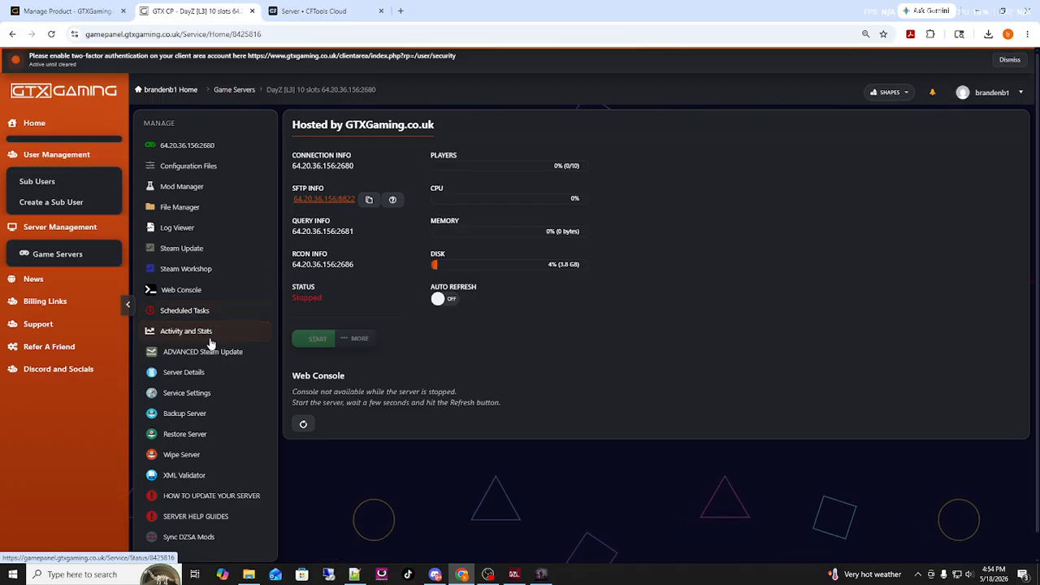
scroll(209, 339, "down", 1)
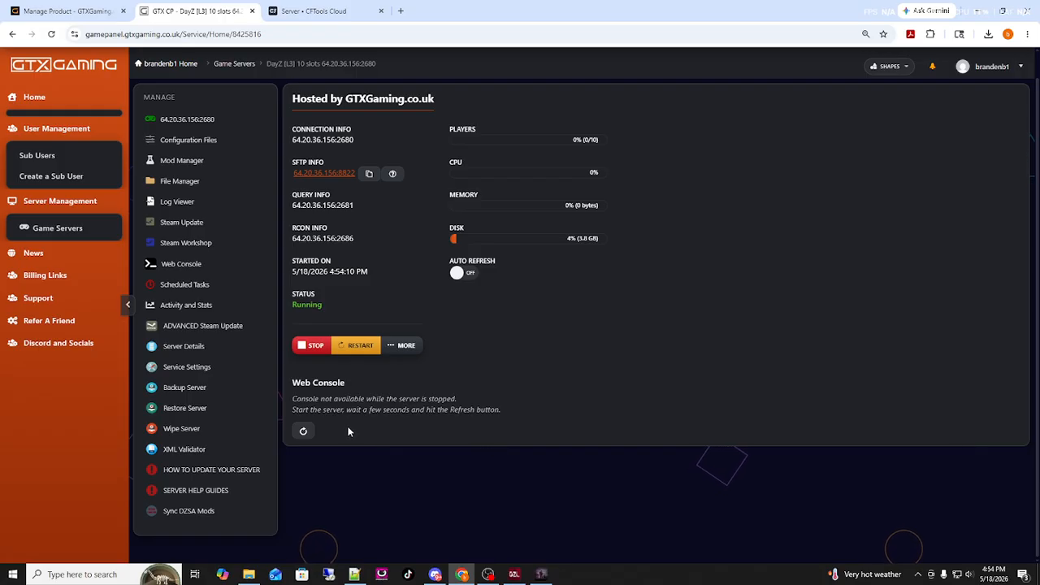
Step: Sync the server's mods with DZSA Launcher, repeating the server check once, and close the check page
left_click(185, 498)
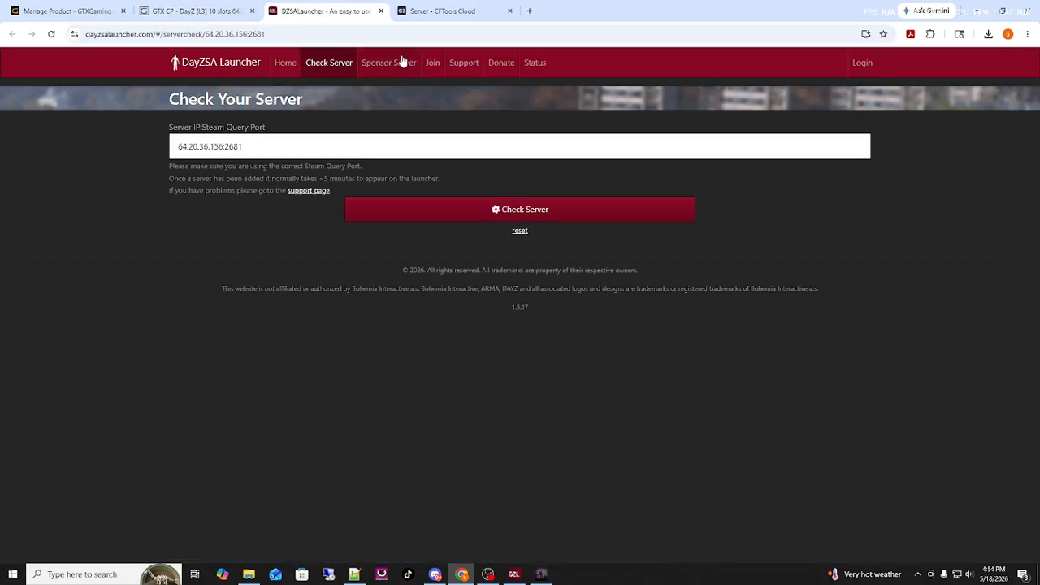
left_click(381, 11)
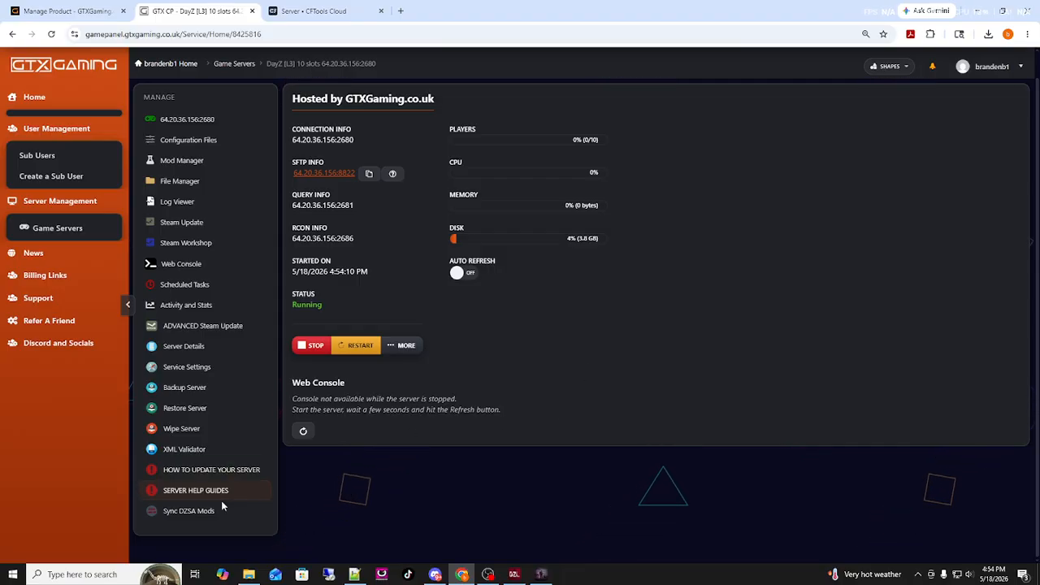
left_click(189, 510)
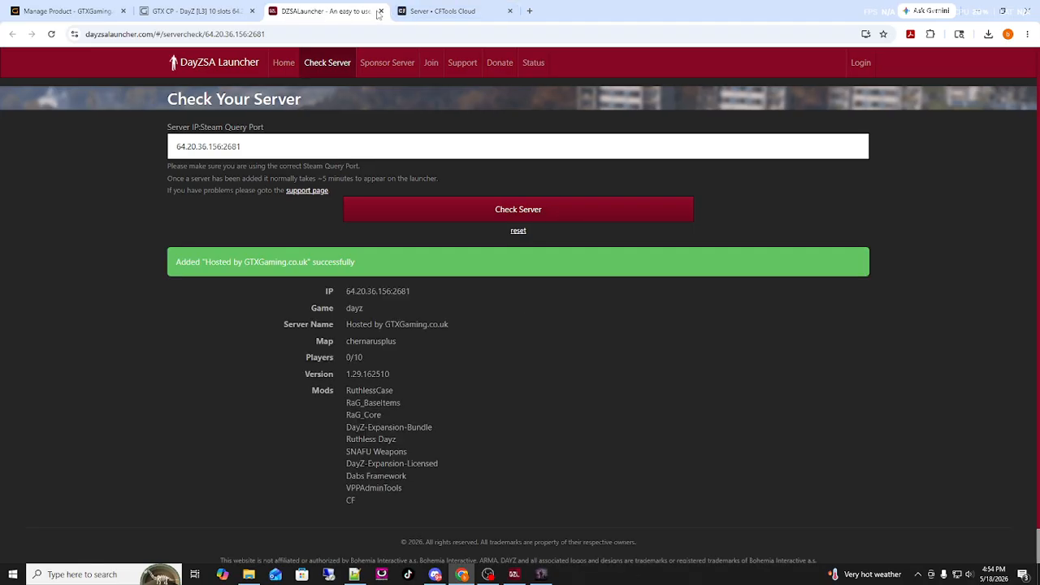
left_click(381, 12)
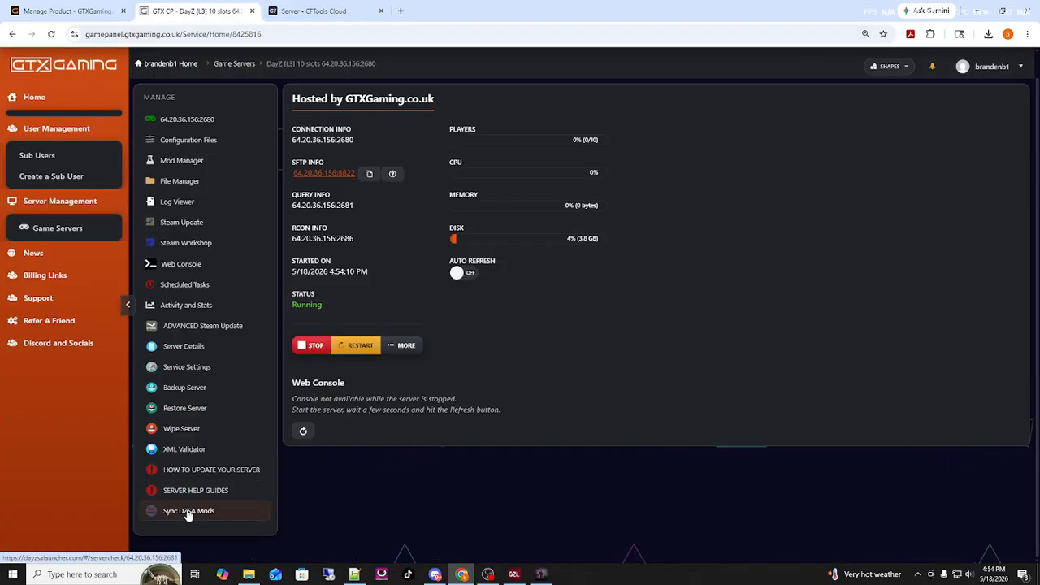
Step: Open snafu_types.xml from the mpmissions/dayzOffline.chernarusplus/Snafu_ce folder in the File Manager
left_click(180, 209)
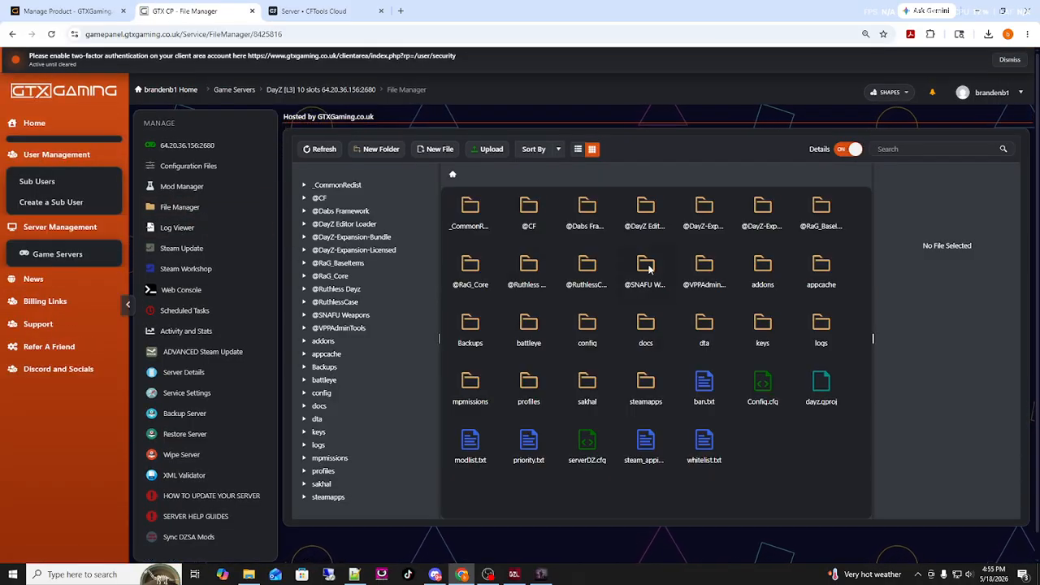
left_click(461, 387)
double_click(460, 386)
double_click(466, 242)
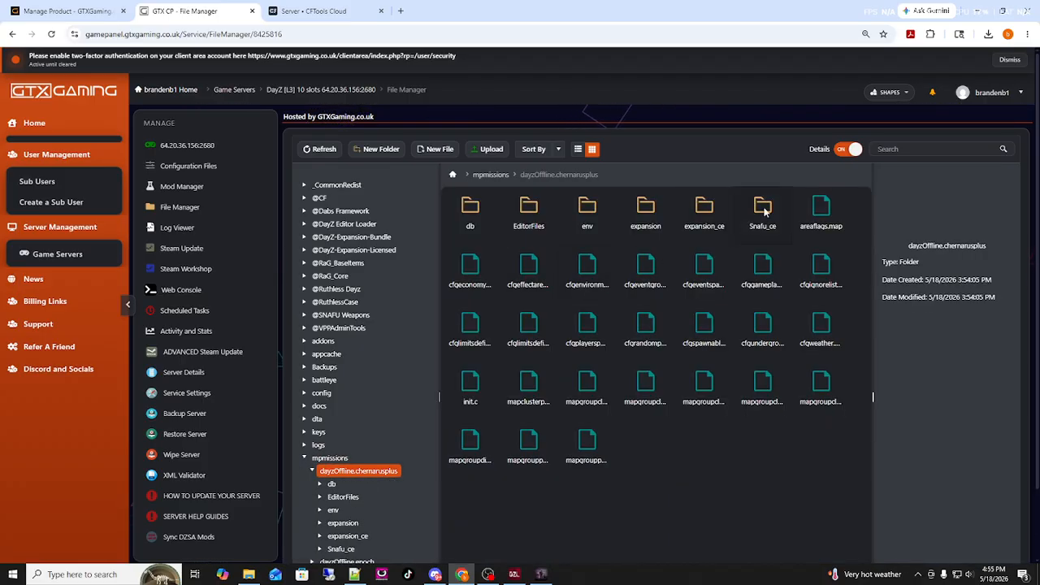
double_click(763, 208)
left_click(474, 216)
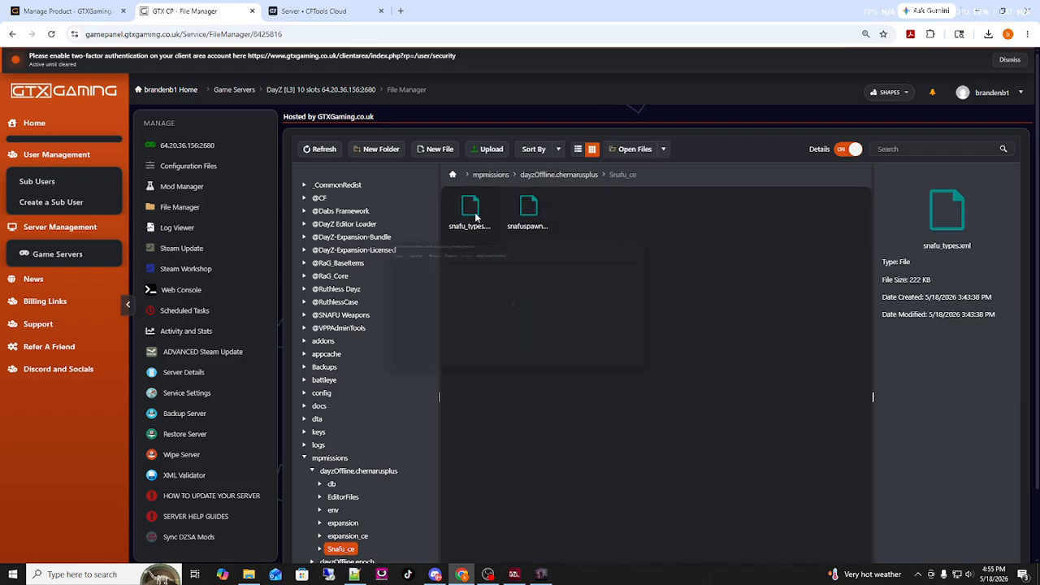
Step: Copy the entire content of snafu_types.xml
right_click(471, 282)
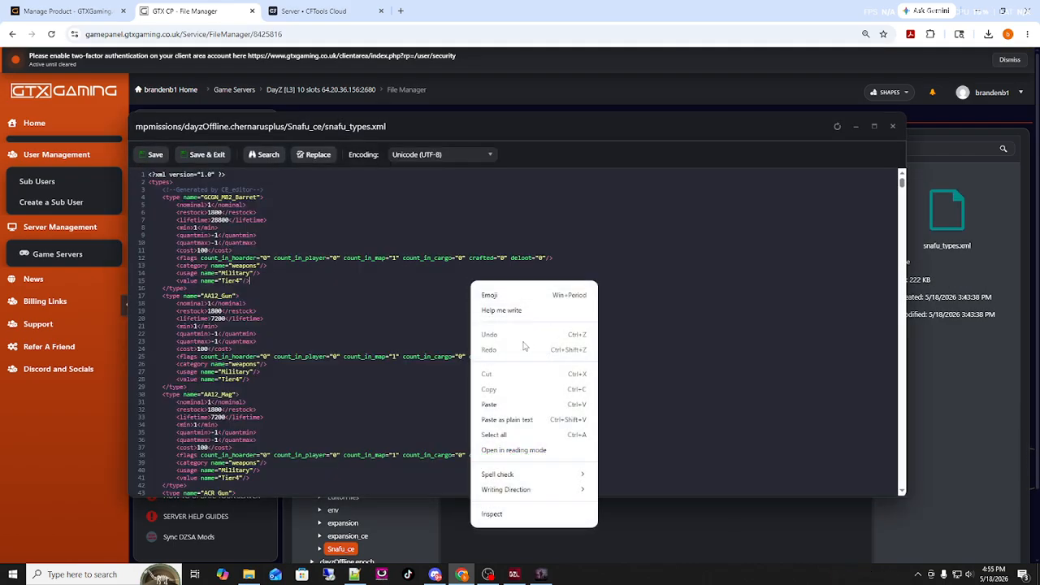
left_click(496, 435)
right_click(468, 324)
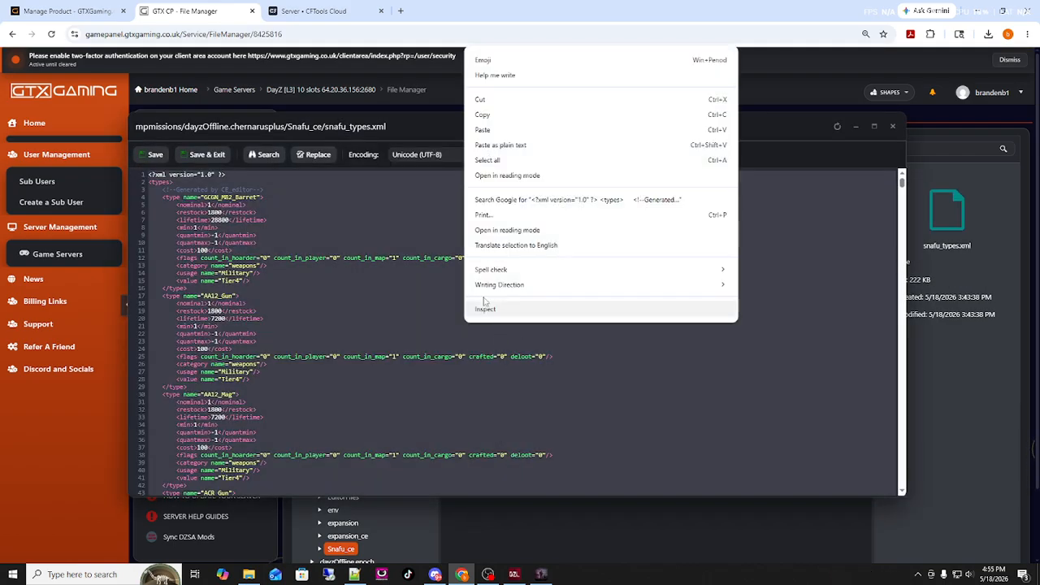
left_click(482, 115)
Step: Validate the copied XML on xmlvalidation.com in a new browser tab, and close both the validator and the snafu_types.xml editor
left_click(399, 10)
left_click(384, 218)
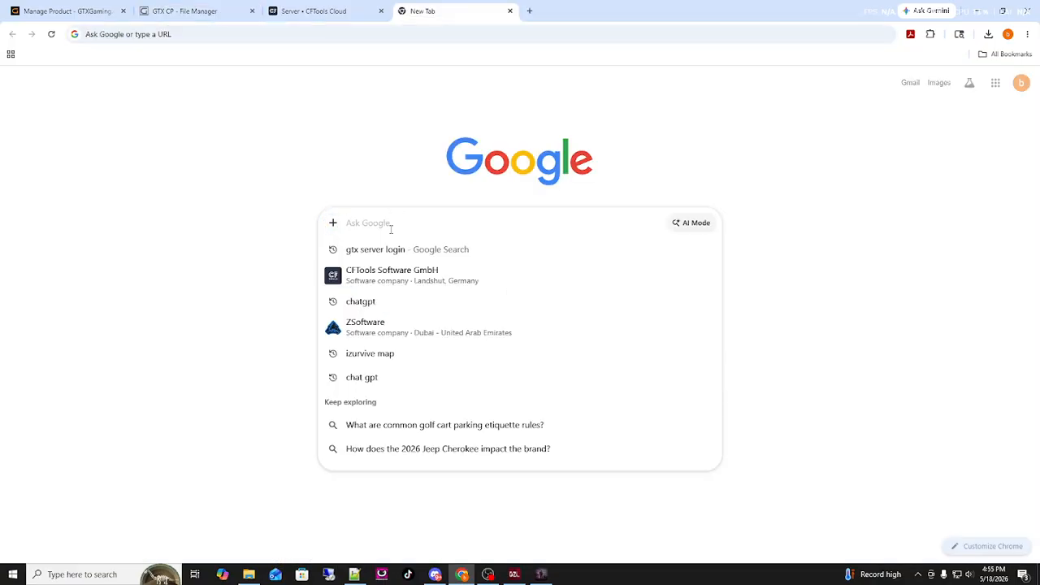
type("xml")
left_click(376, 280)
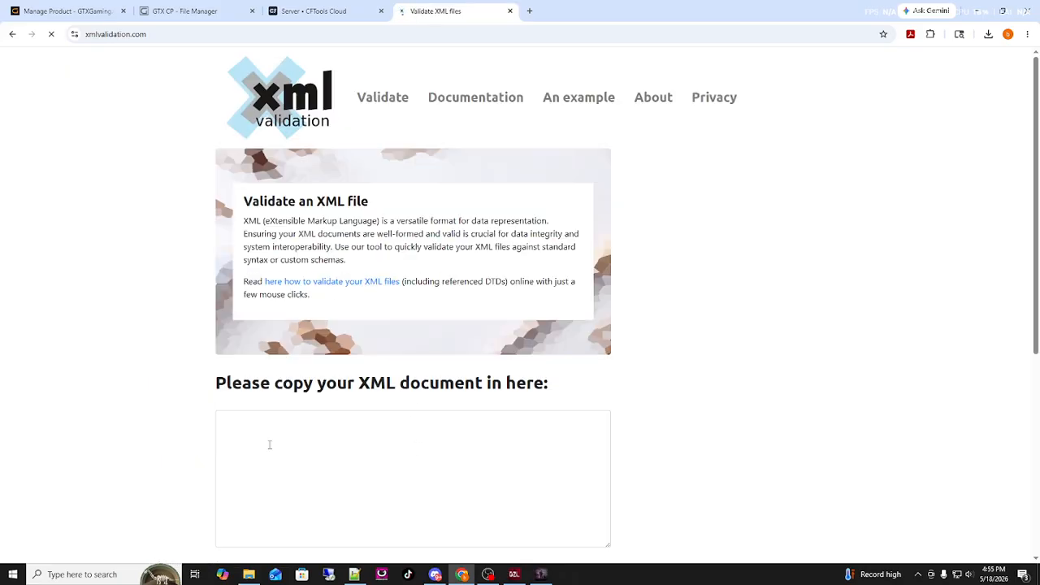
right_click(269, 441)
left_click(286, 320)
scroll(406, 408, "down", 4)
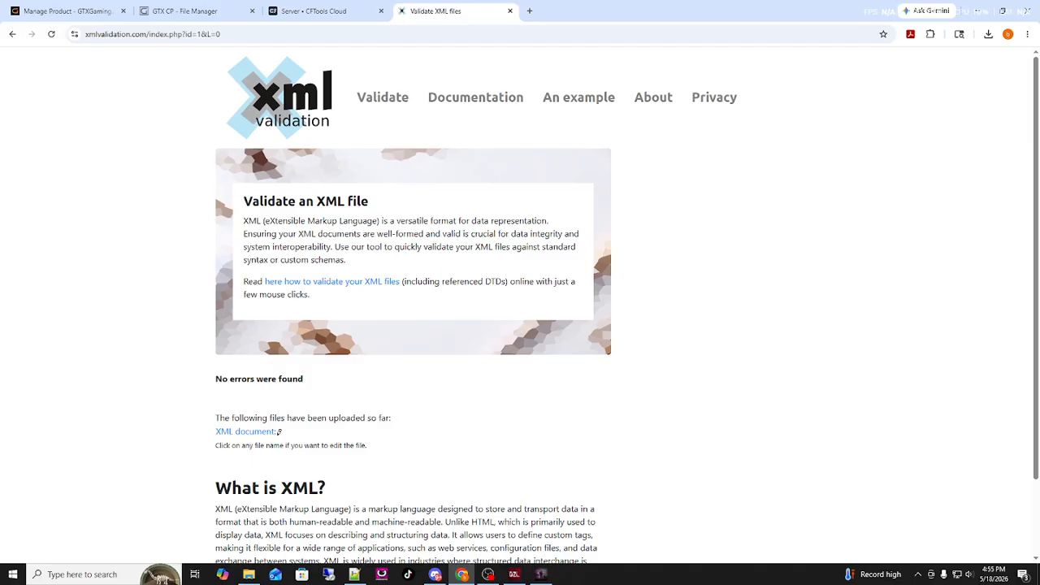
left_click(510, 11)
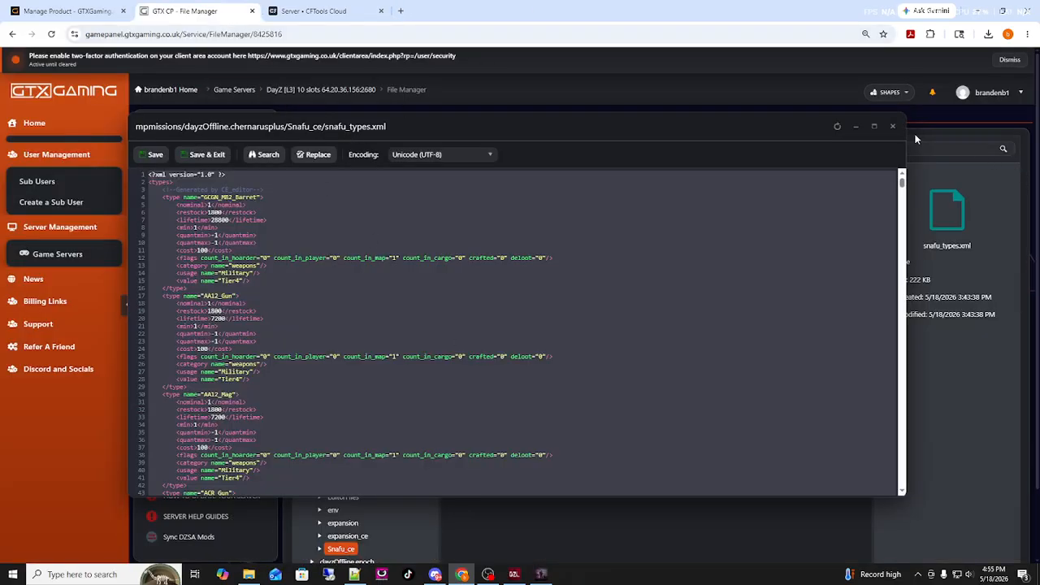
left_click(892, 126)
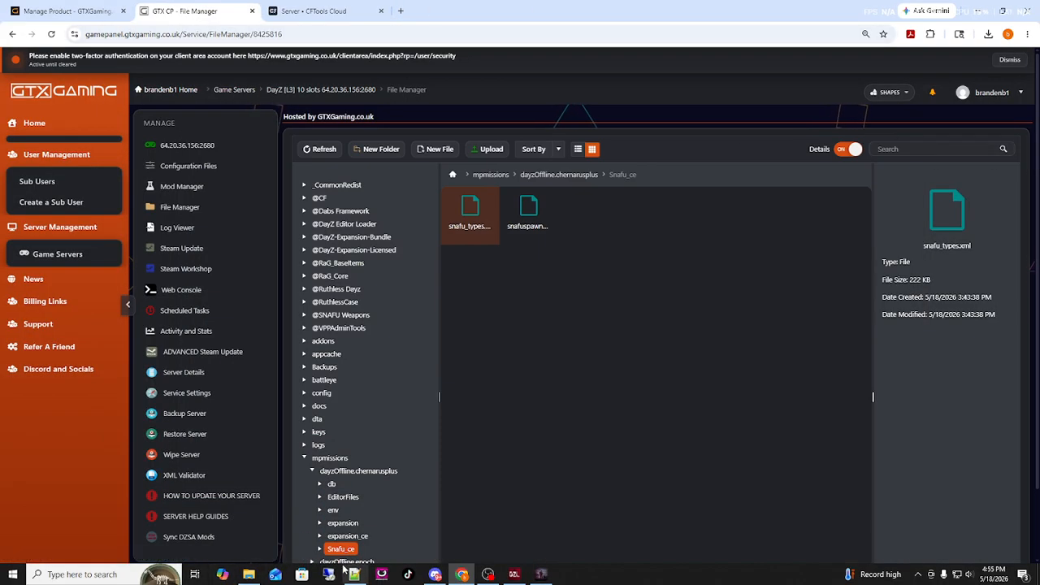
Step: Switch to DayZ, dismiss the lost-connection warning and exit the game
left_click(541, 574)
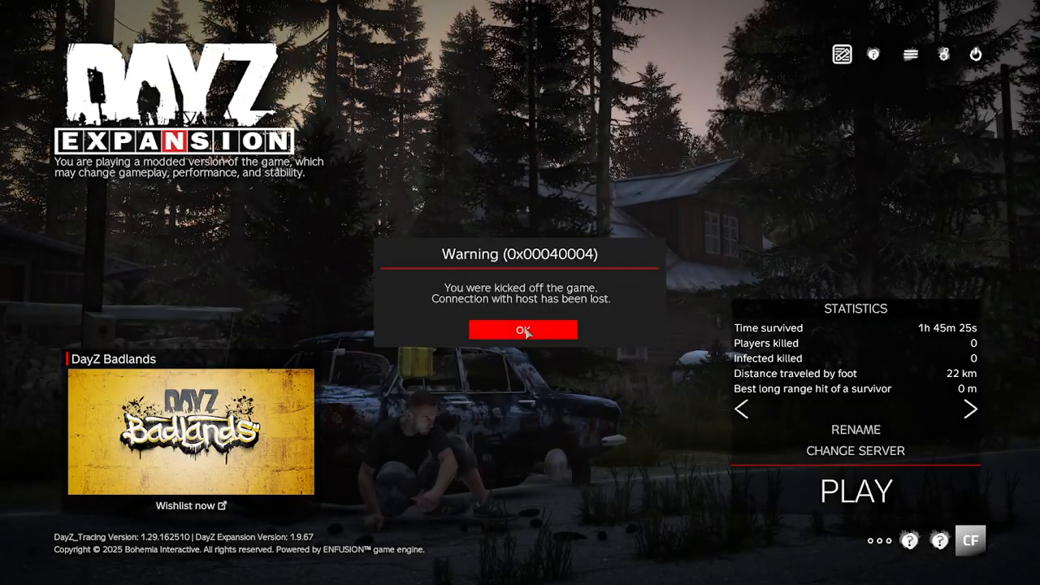
left_click(525, 329)
key("Escape")
left_click(466, 323)
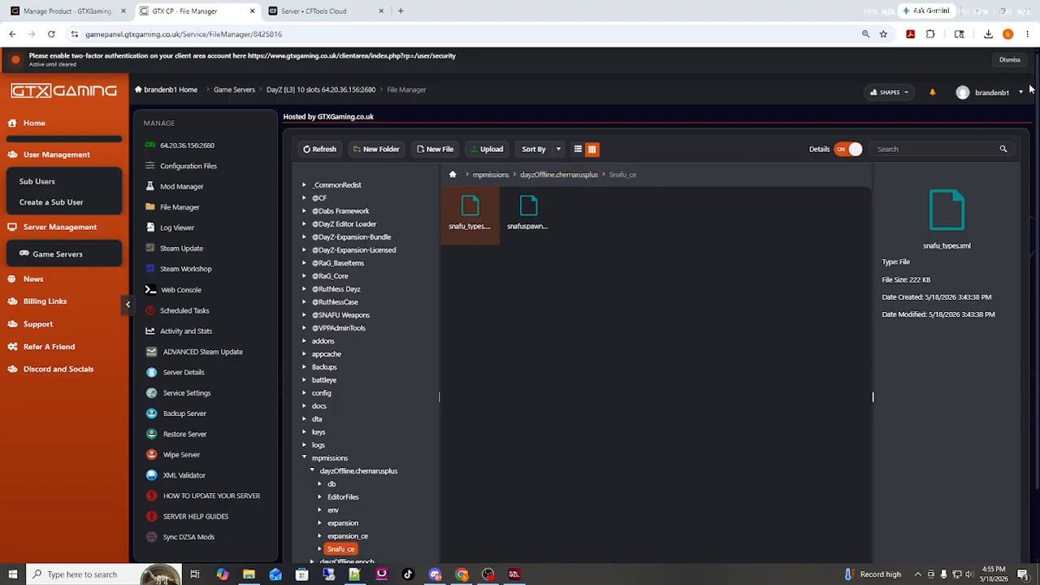
Step: Join the Hosted by GTXGaming.co.uk server from DZSA Launcher and spawn at Elektrozavodsk
left_click(989, 13)
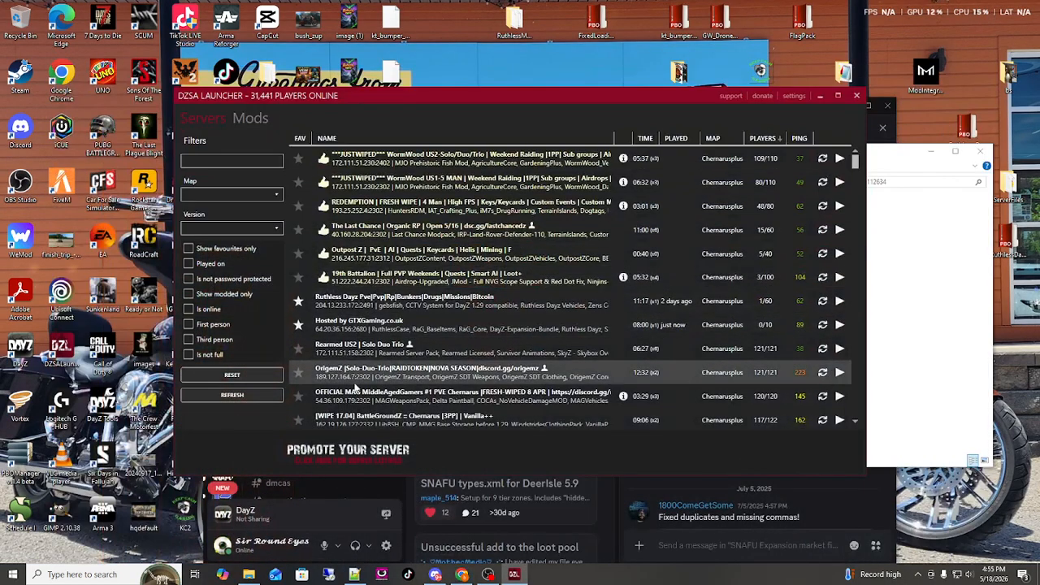
left_click(841, 324)
left_click(751, 341)
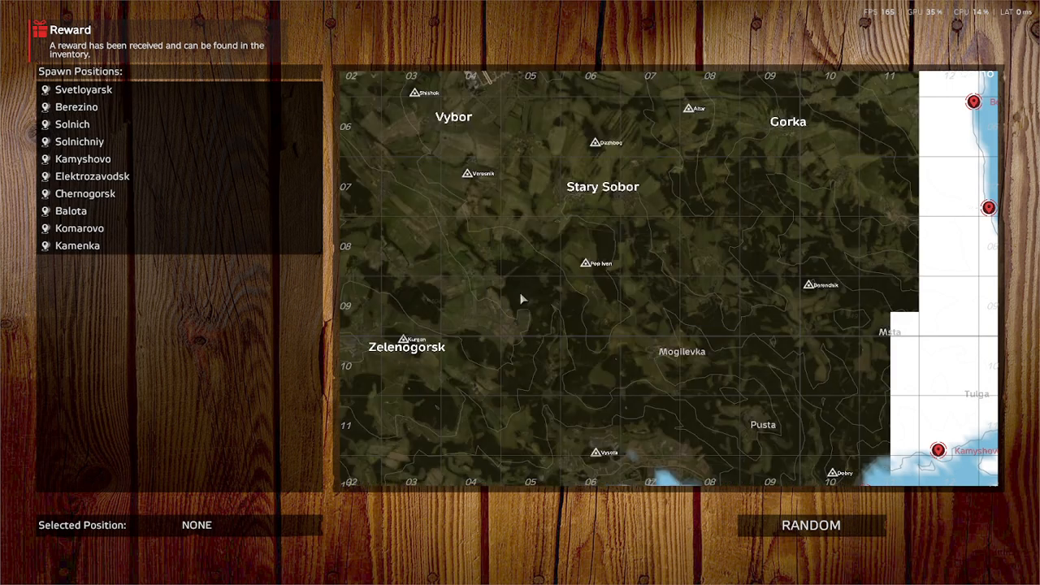
left_click(82, 176)
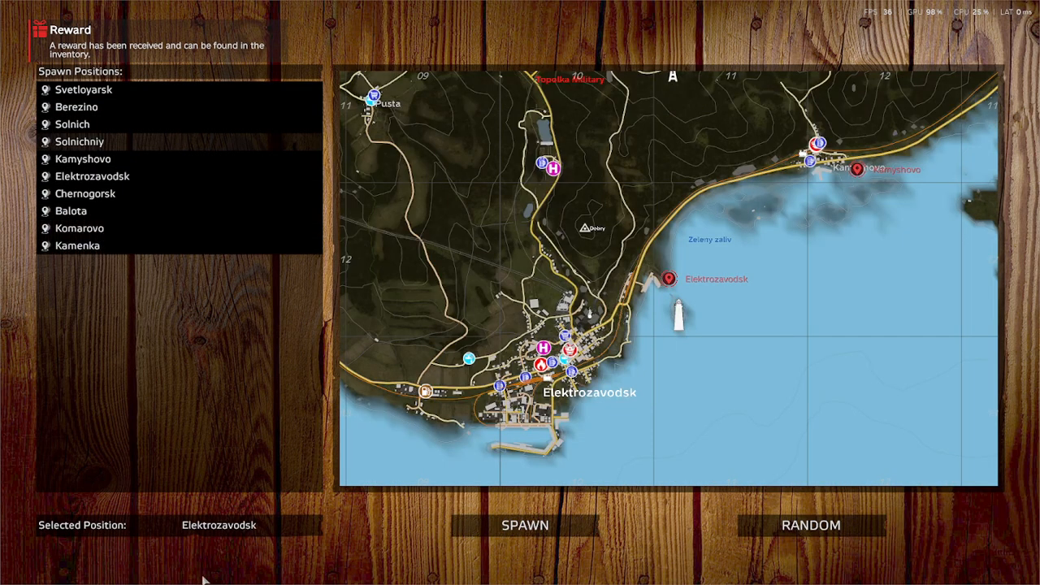
left_click(553, 534)
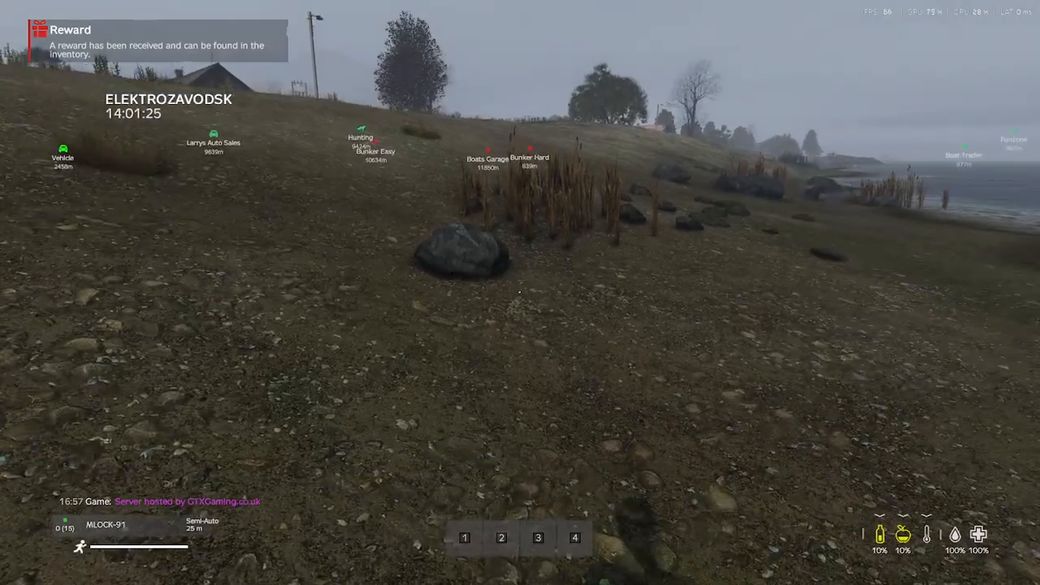
Step: Switch to third-person view, toggle on the V++ Admin Tools and open the XML Editor
key("v")
key("w")
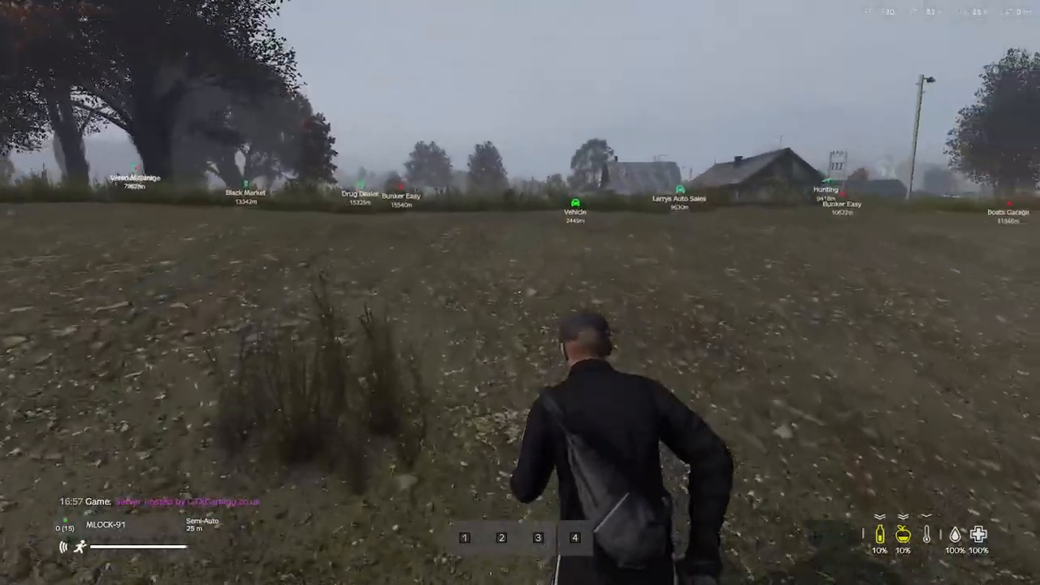
key("End")
key("Home")
mouse_move(1030, 223)
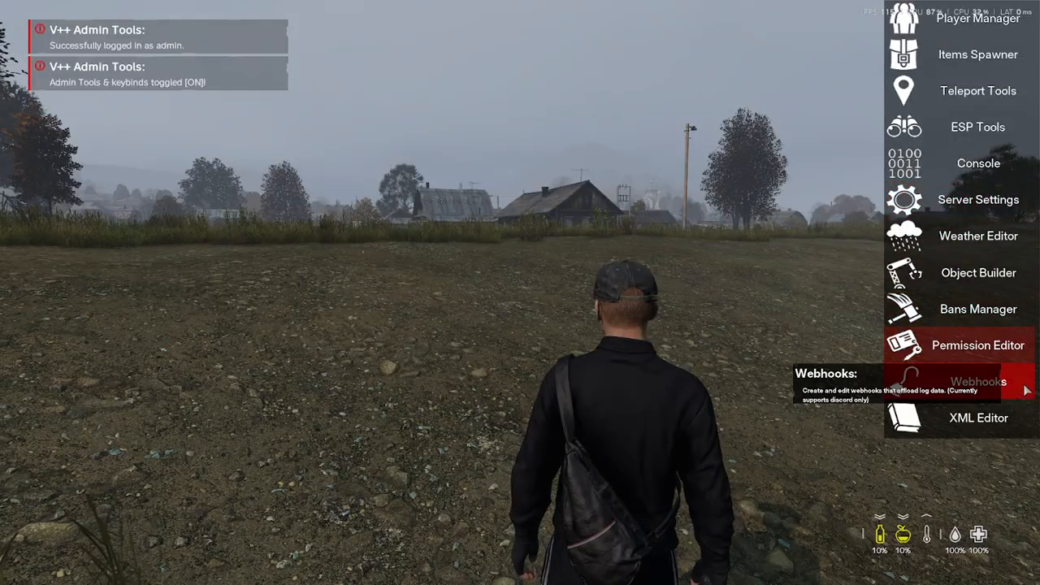
left_click(998, 419)
Step: Search the XML Editor for snafu, get the item stats for SNAFU_M249Stock and teleport to its marker at Military base Tisy
type("snafu")
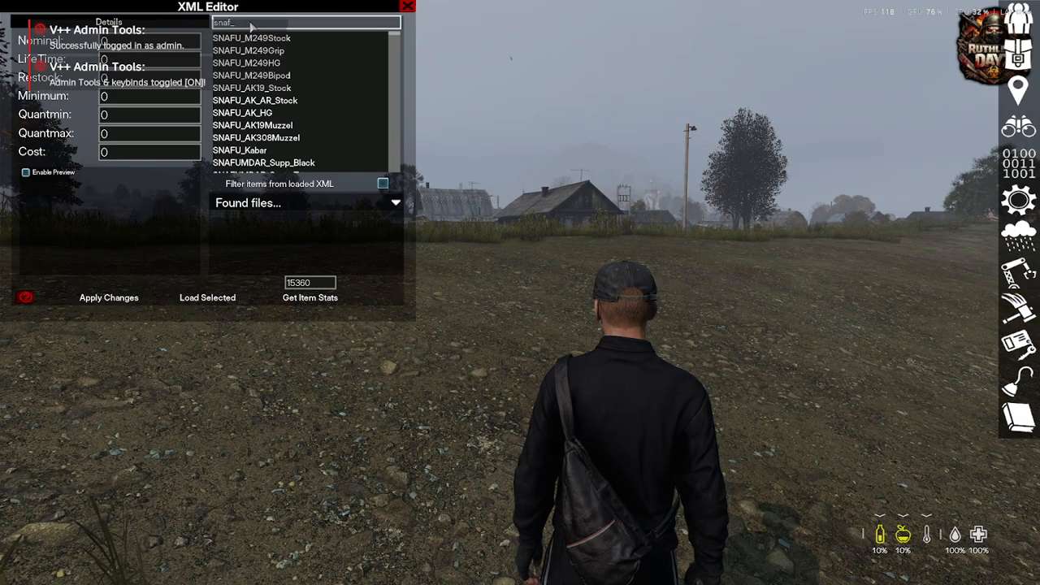
left_click(317, 298)
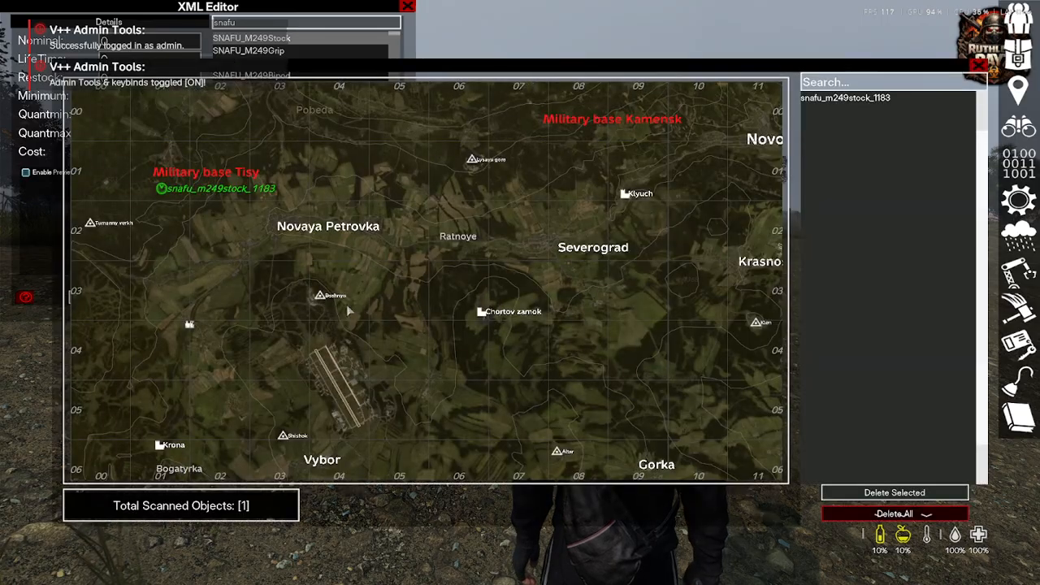
scroll(165, 195, "up", 5)
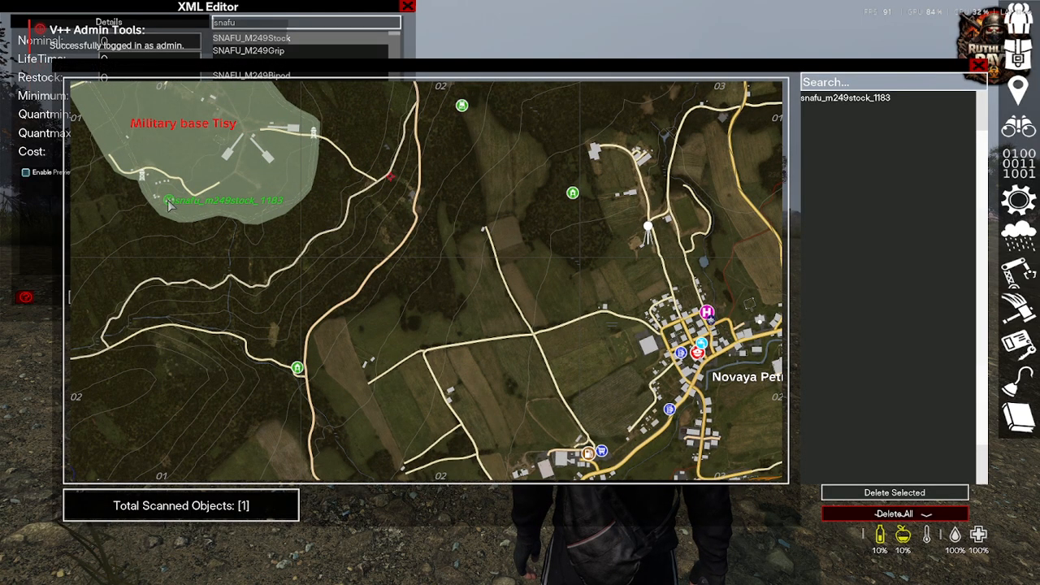
double_click(170, 203)
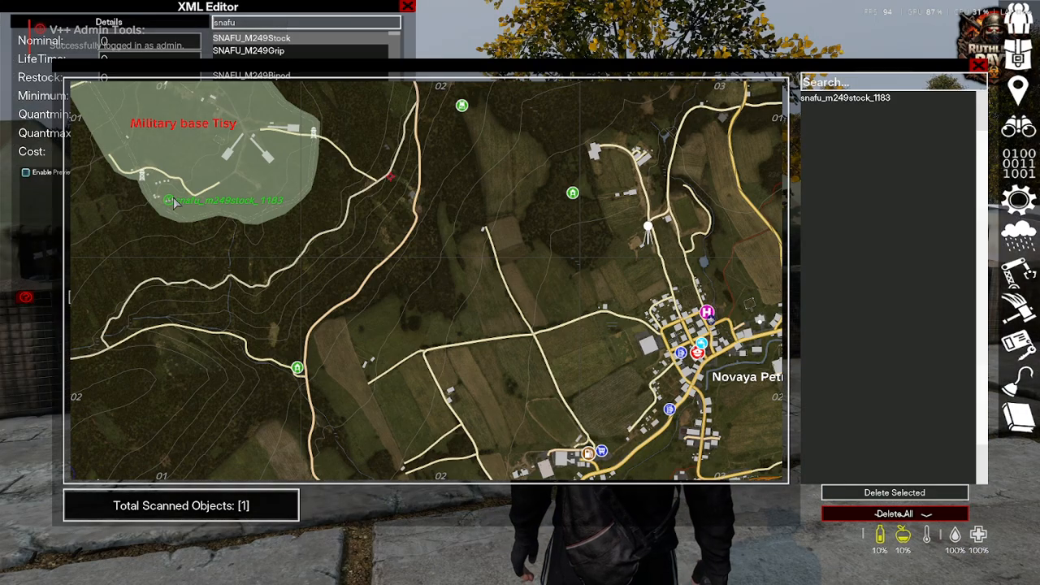
Step: Return to the game, delete the nearby infected soldier object and turn on god mode
key("Escape")
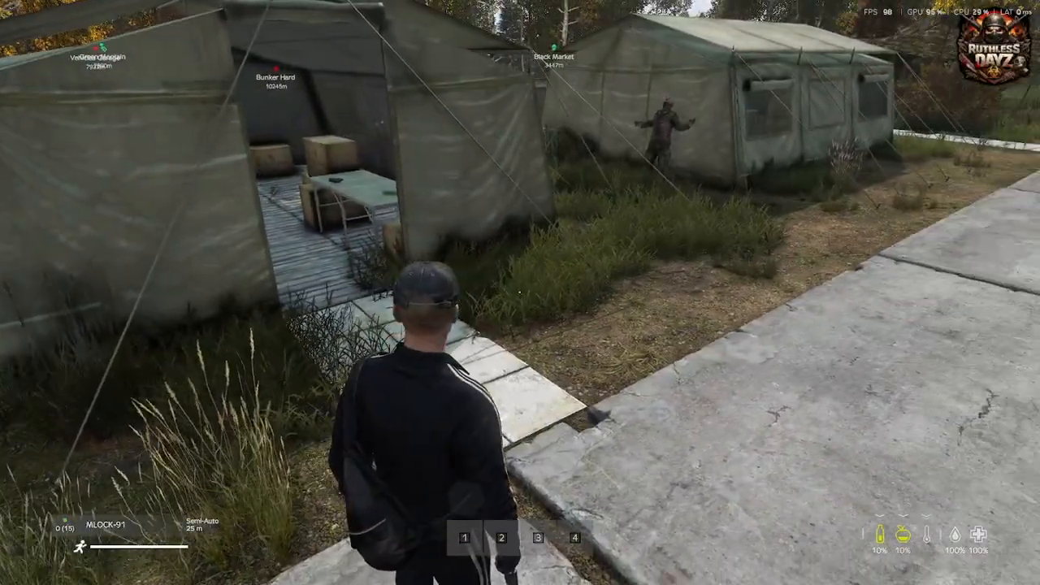
key("Delete")
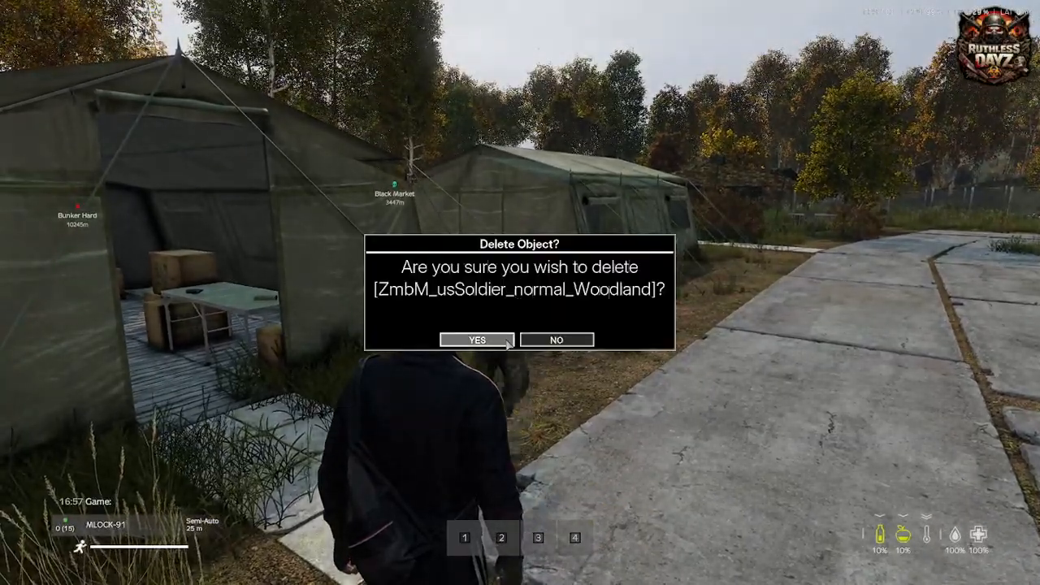
left_click(492, 341)
key("Home")
key("Home")
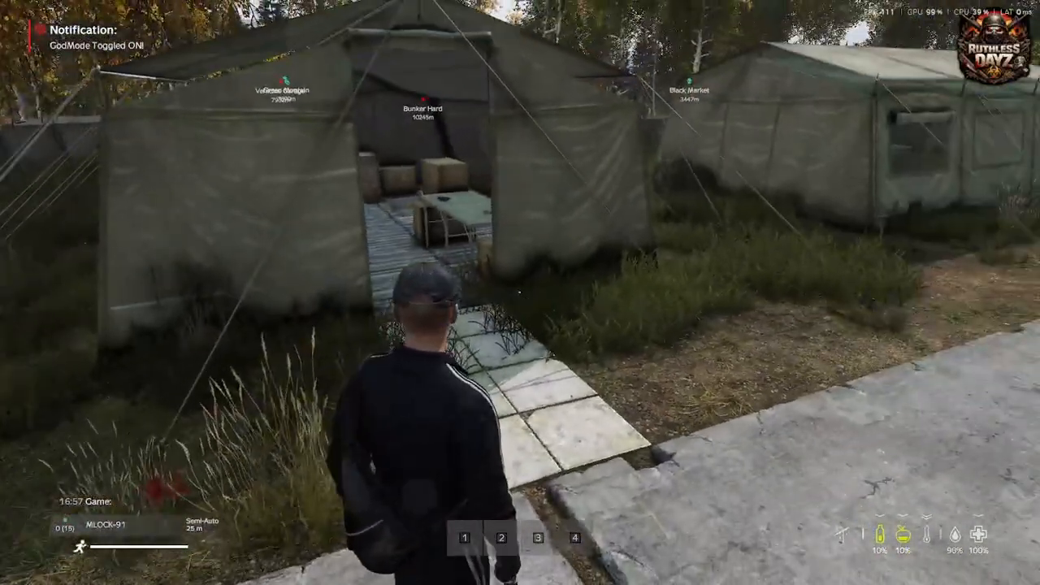
Step: Close the item location map and the XML Editor, and enable the ESP overlay with a radius of 500
key("Home")
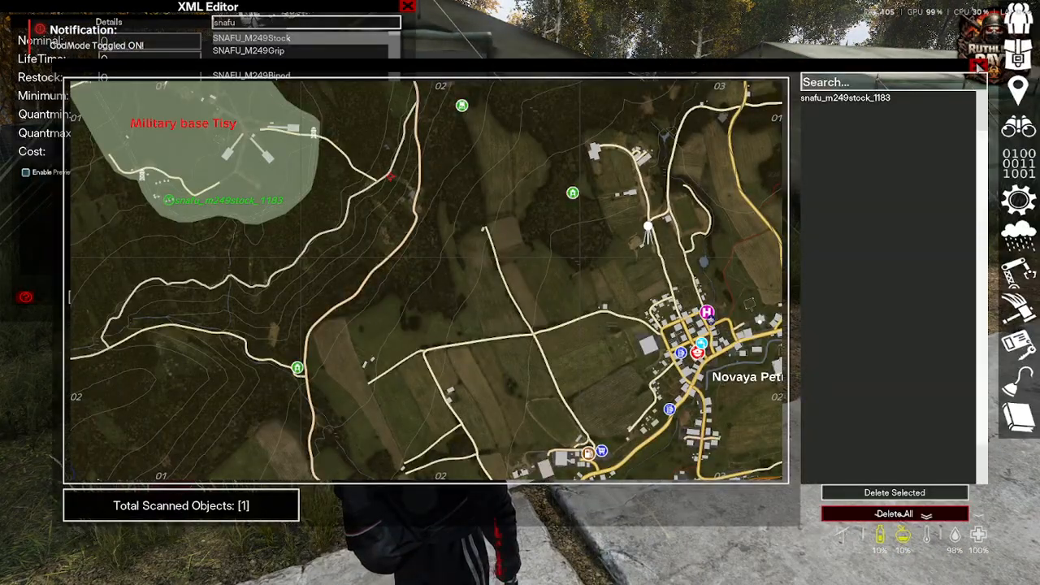
left_click(979, 67)
left_click(409, 8)
mouse_move(999, 120)
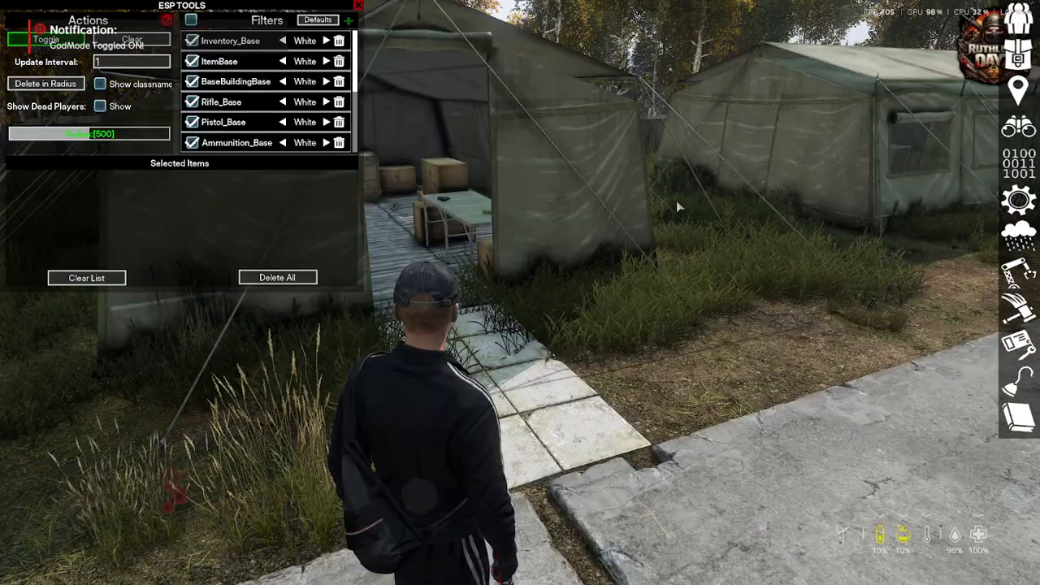
key("Escape")
Step: Inspect the labelled loot on the tent's floor and table and around the base, and turn off the ESP overlay
key("w")
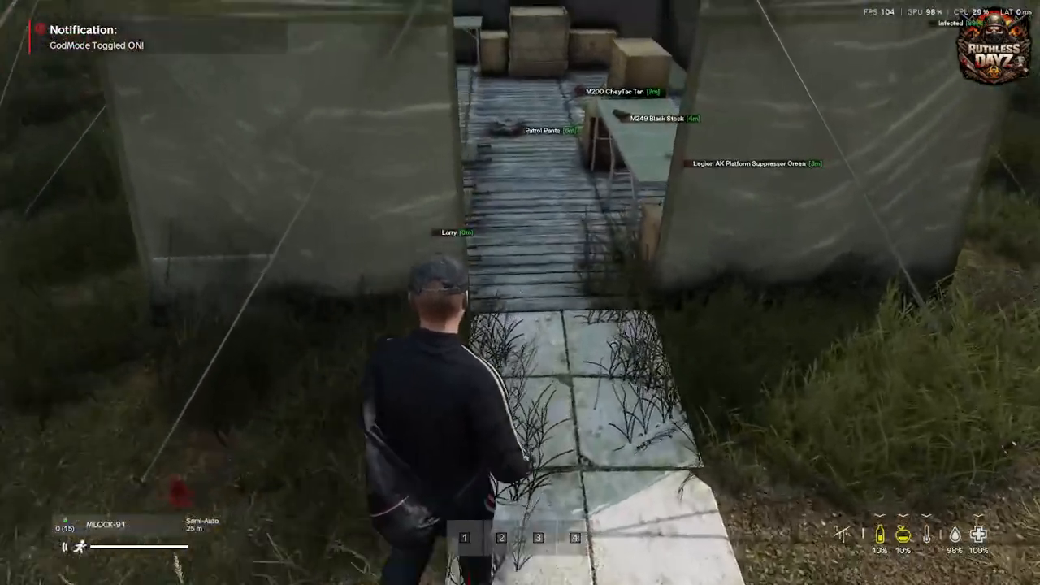
key("w")
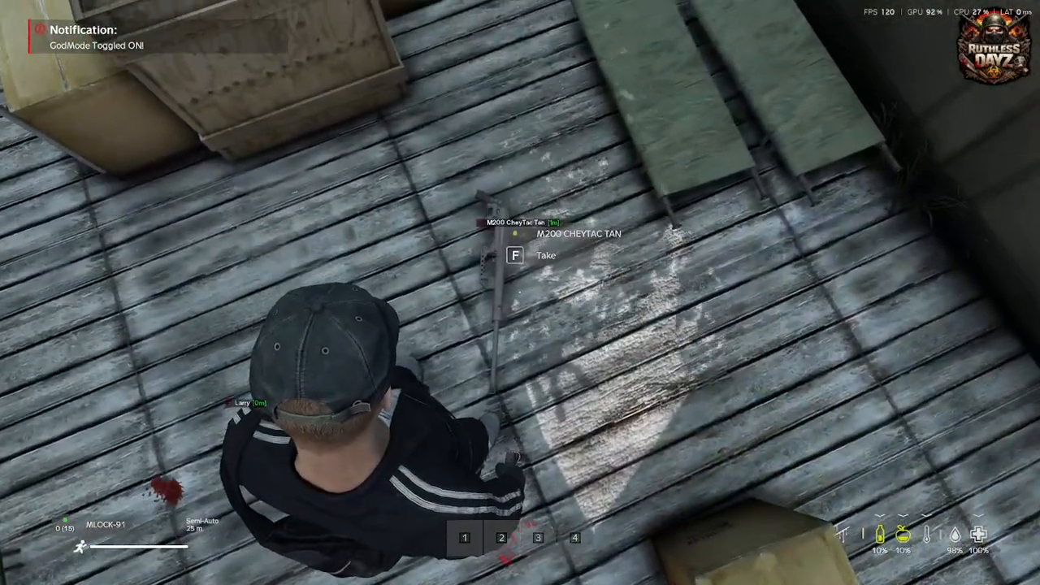
key("w")
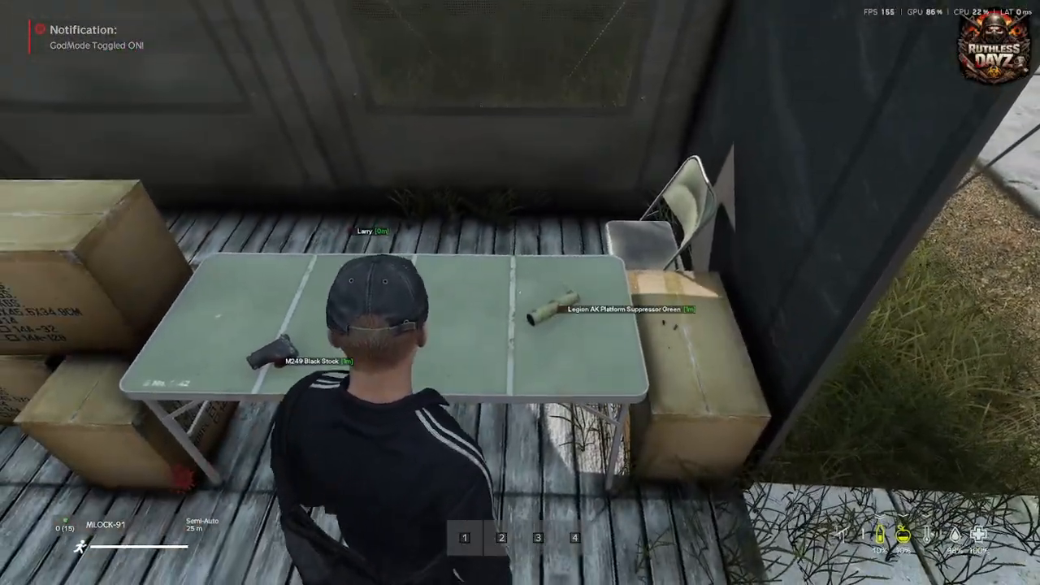
key("w")
key("w")
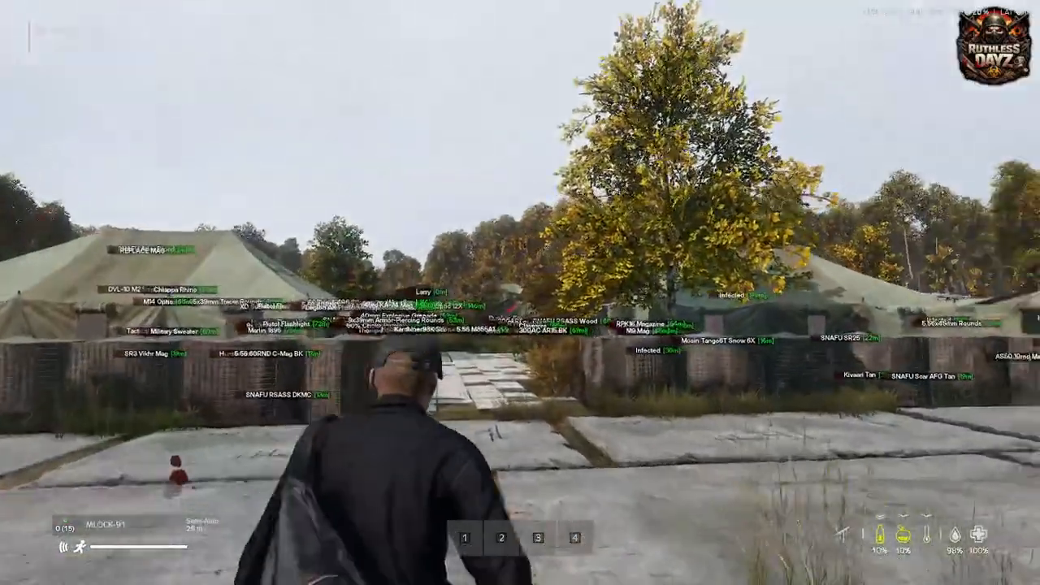
key("w")
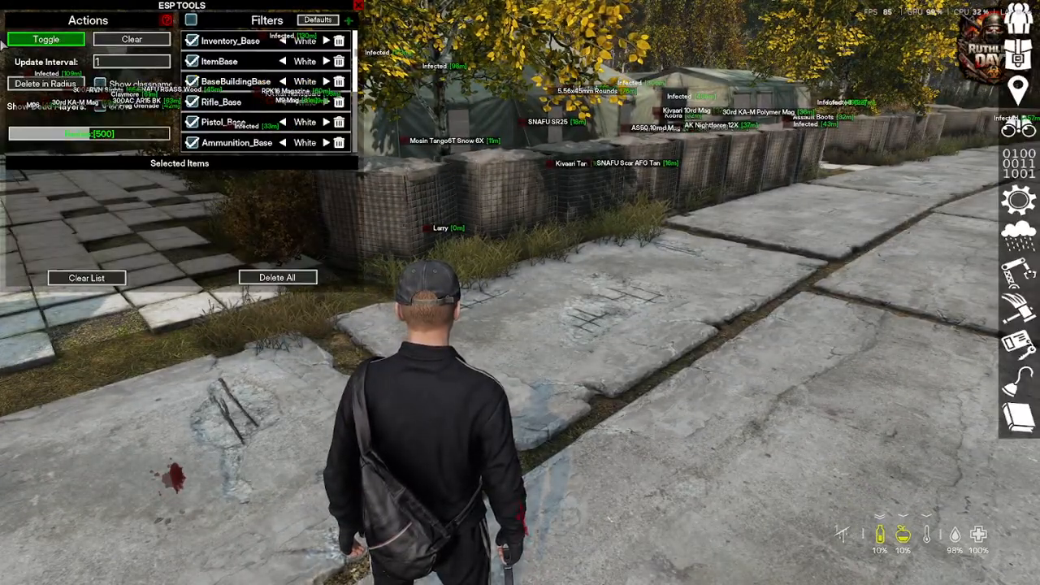
left_click(32, 40)
left_click(357, 5)
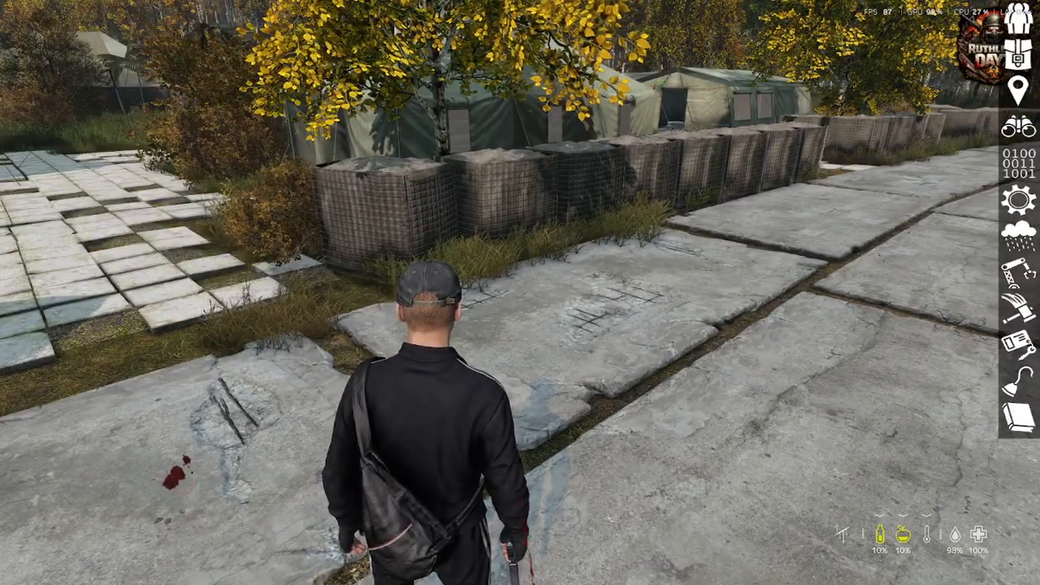
Step: Heal the admin's own character through the Player Manager and return to the game
mouse_move(1017, 57)
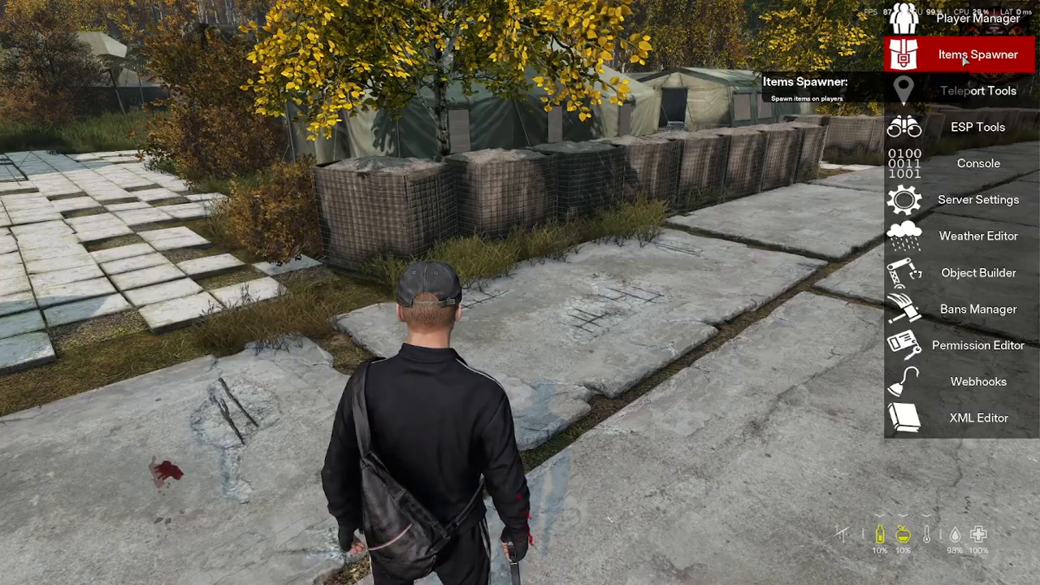
left_click(971, 17)
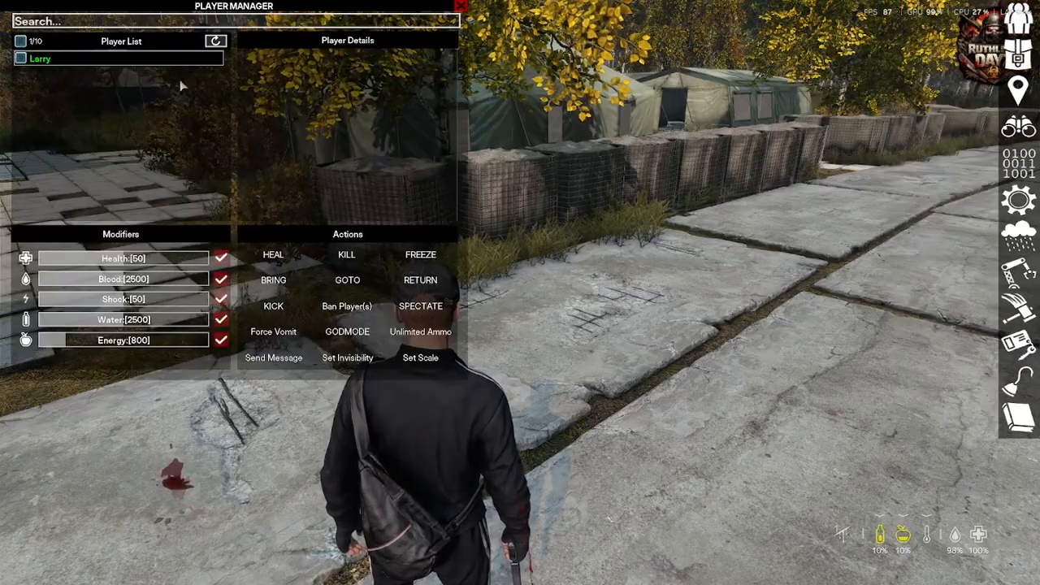
left_click(23, 58)
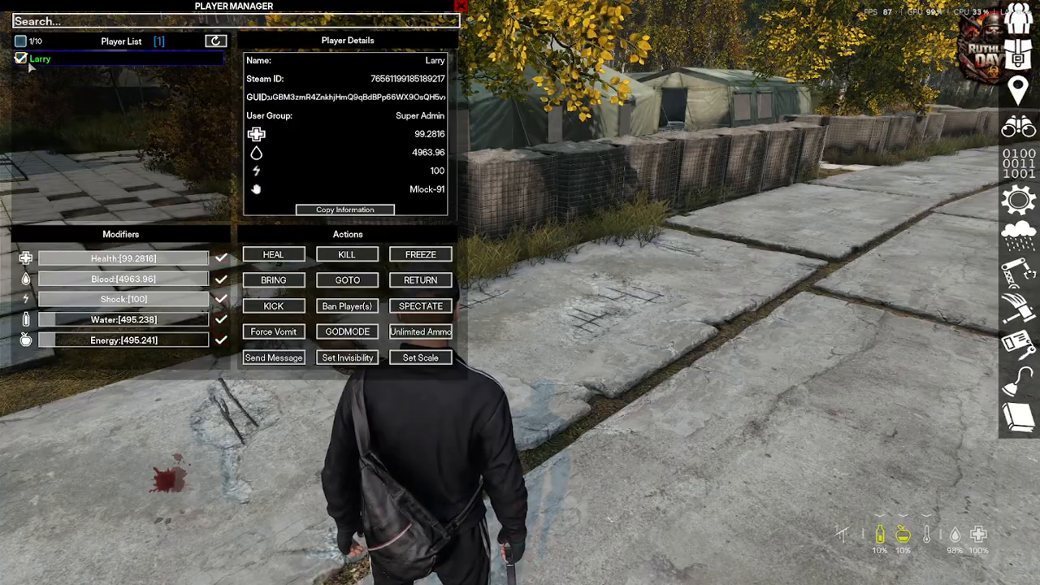
left_click(278, 259)
left_click(460, 6)
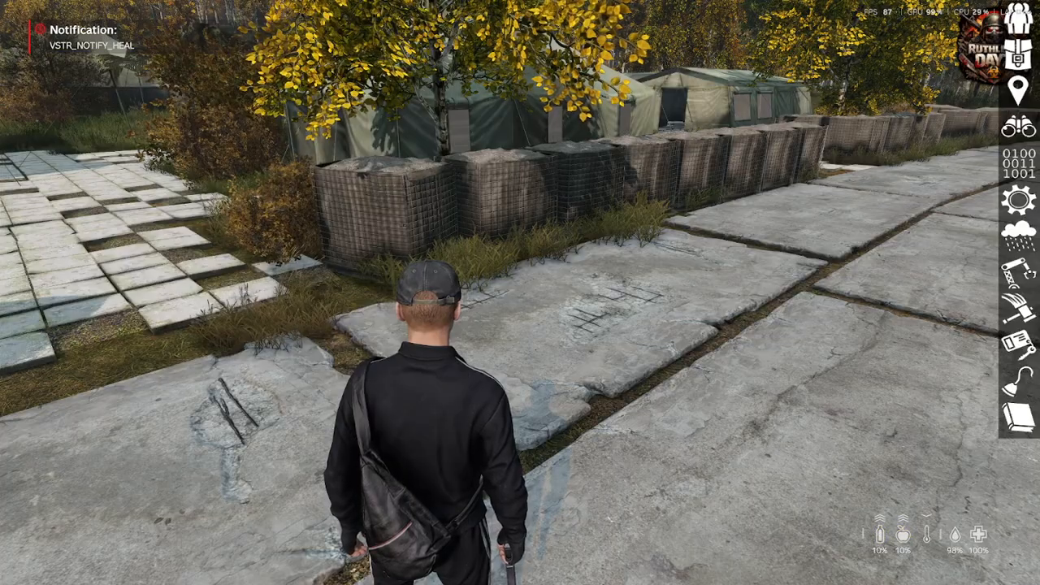
key("Escape")
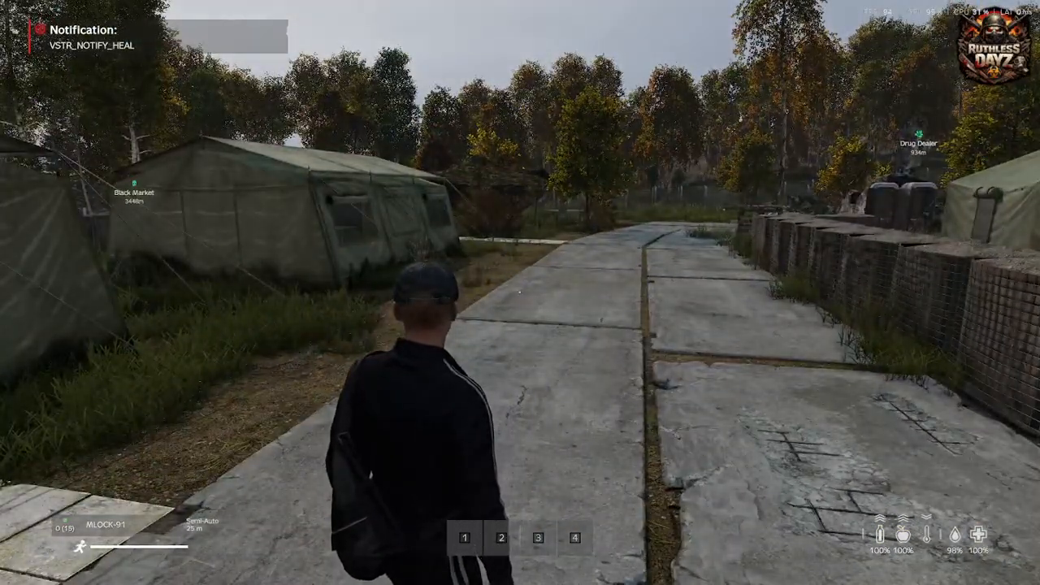